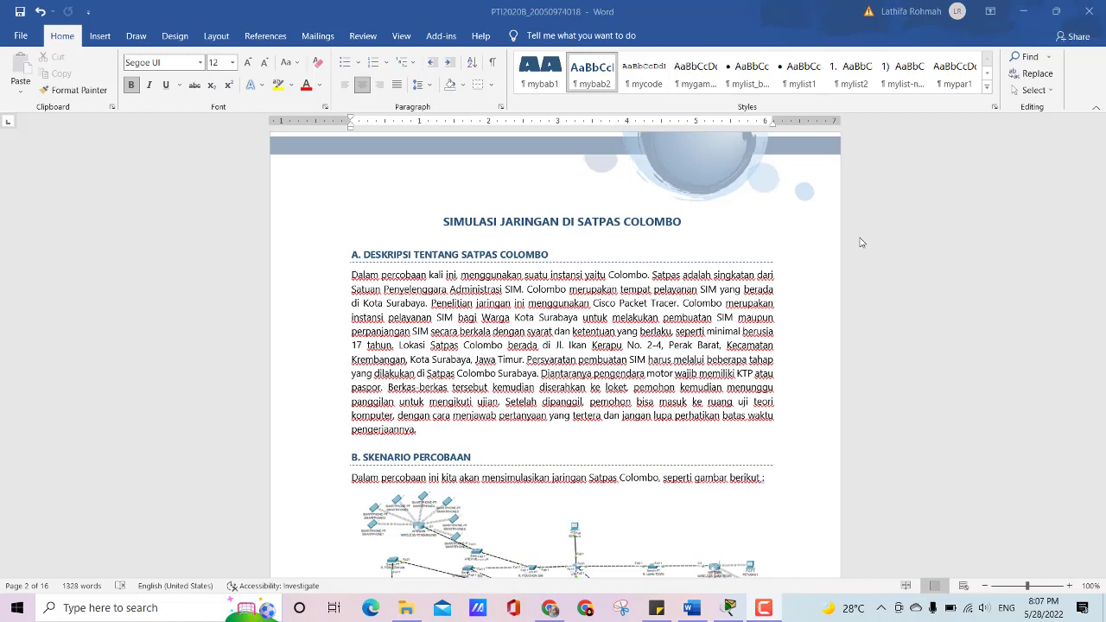
Step: Review the Satpas Colombo description and network diagram in the report, and switch to Cisco Packet Tracer to examine the topology and copper straight-through cable
scroll(860, 243, down, 4)
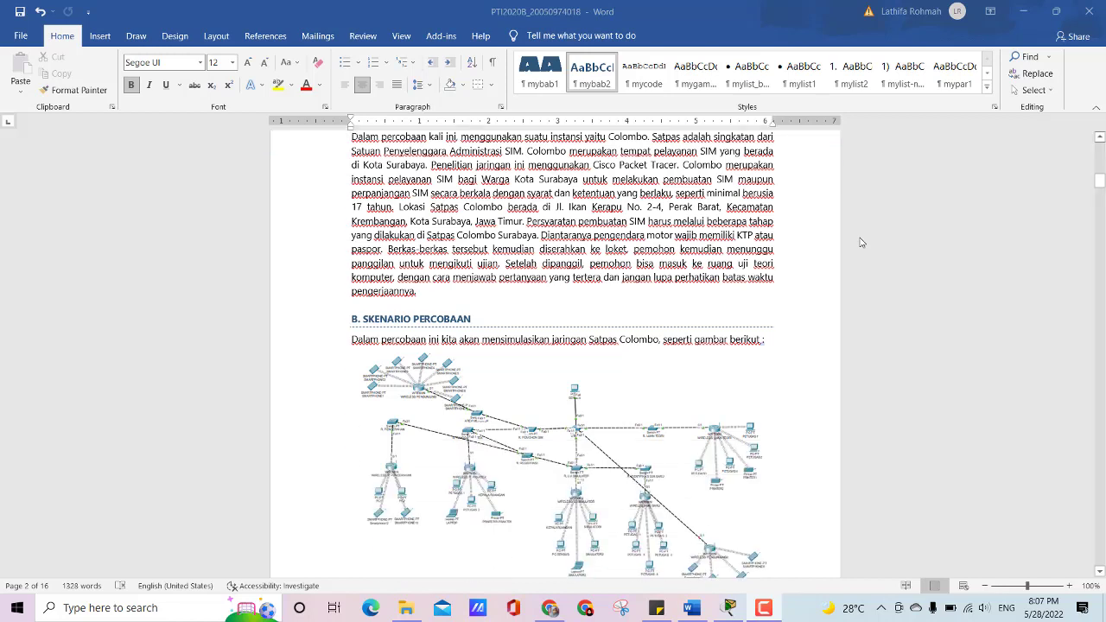
scroll(858, 242, down, 4)
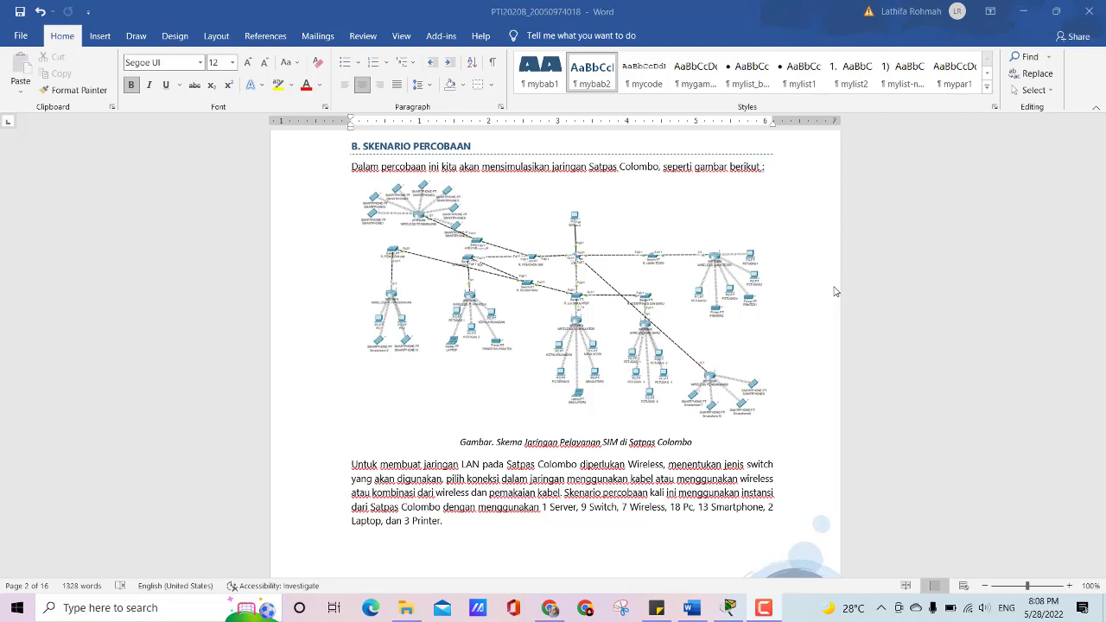
click(728, 608)
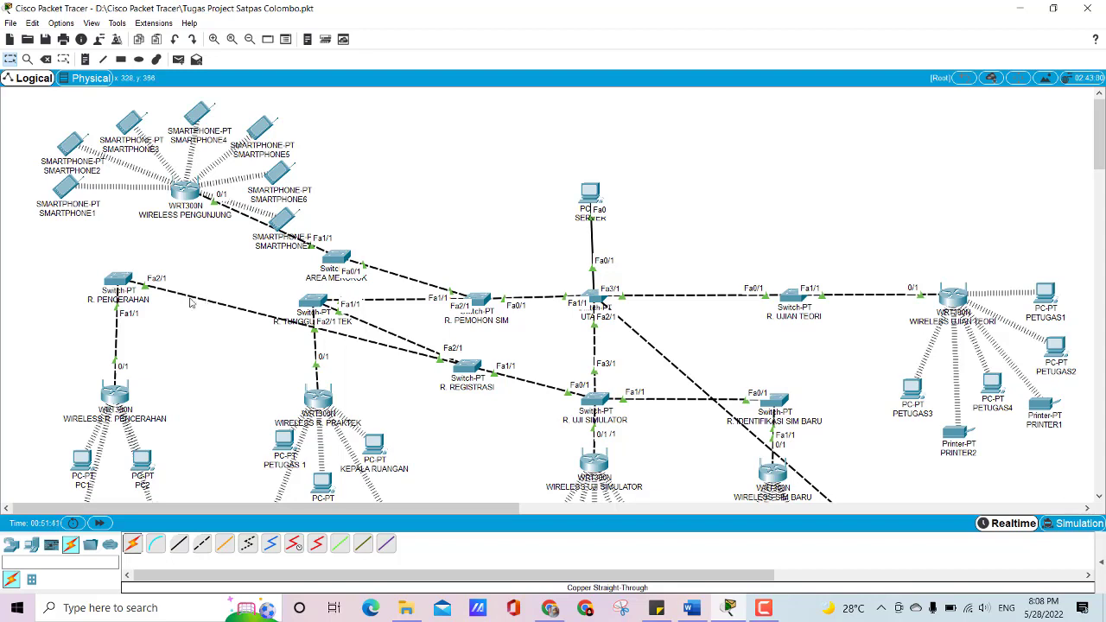
click(179, 543)
click(177, 544)
Step: Switch to Word and review the IP address, subnet mask and gateway tables from Ruang Pencerahan through the Pc Server
click(692, 607)
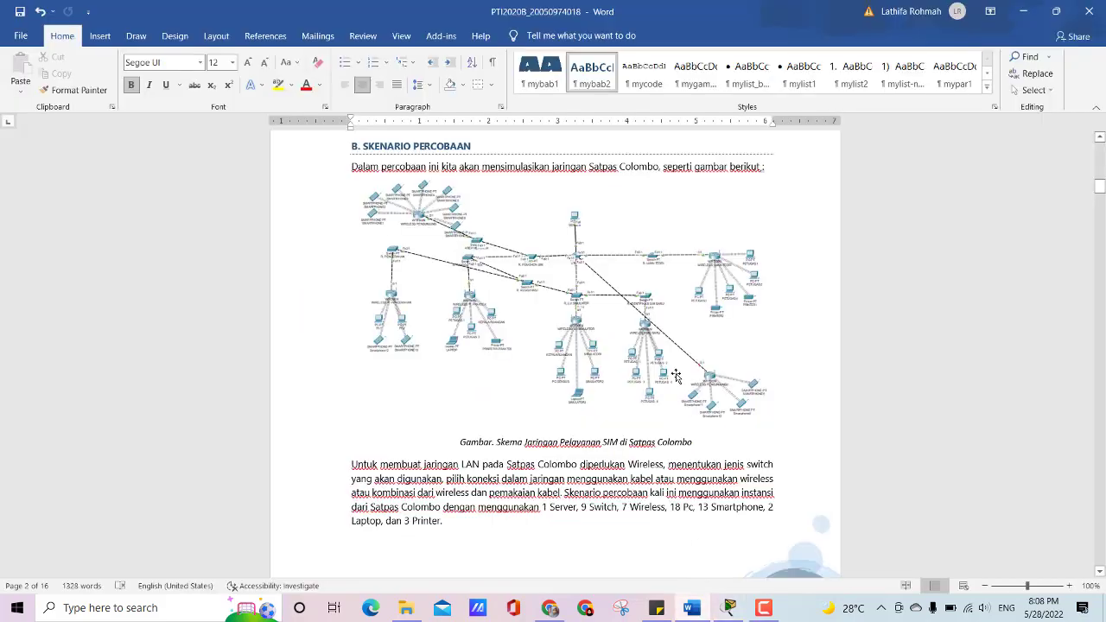
scroll(677, 379, down, 5)
scroll(676, 378, down, 15)
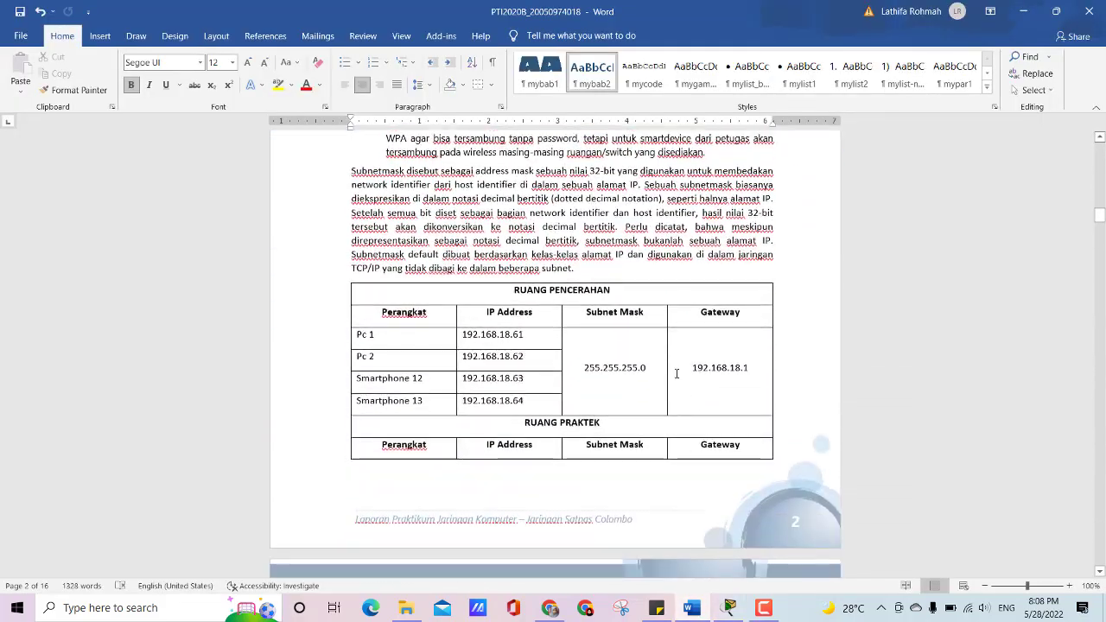
scroll(690, 369, up, 2)
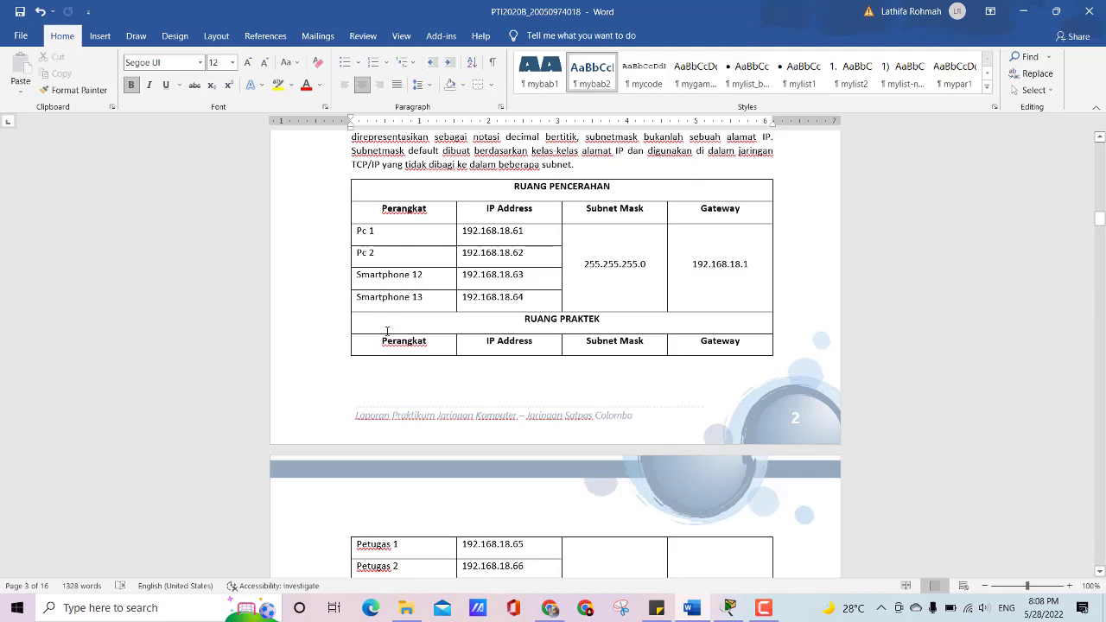
scroll(485, 330, down, 2)
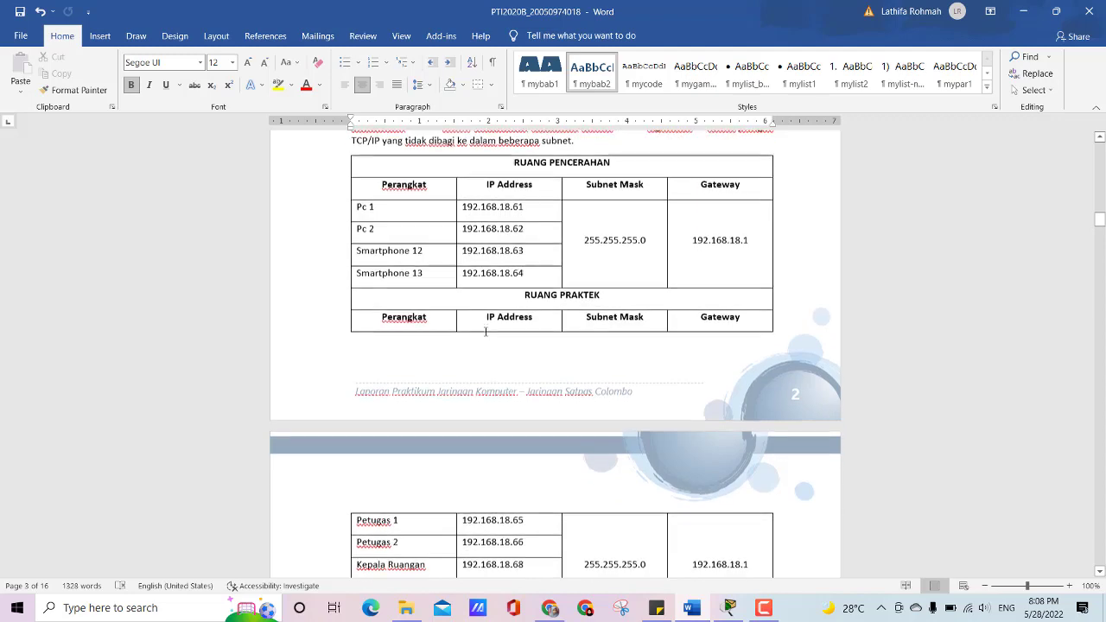
scroll(542, 292, down, 2)
scroll(541, 293, down, 2)
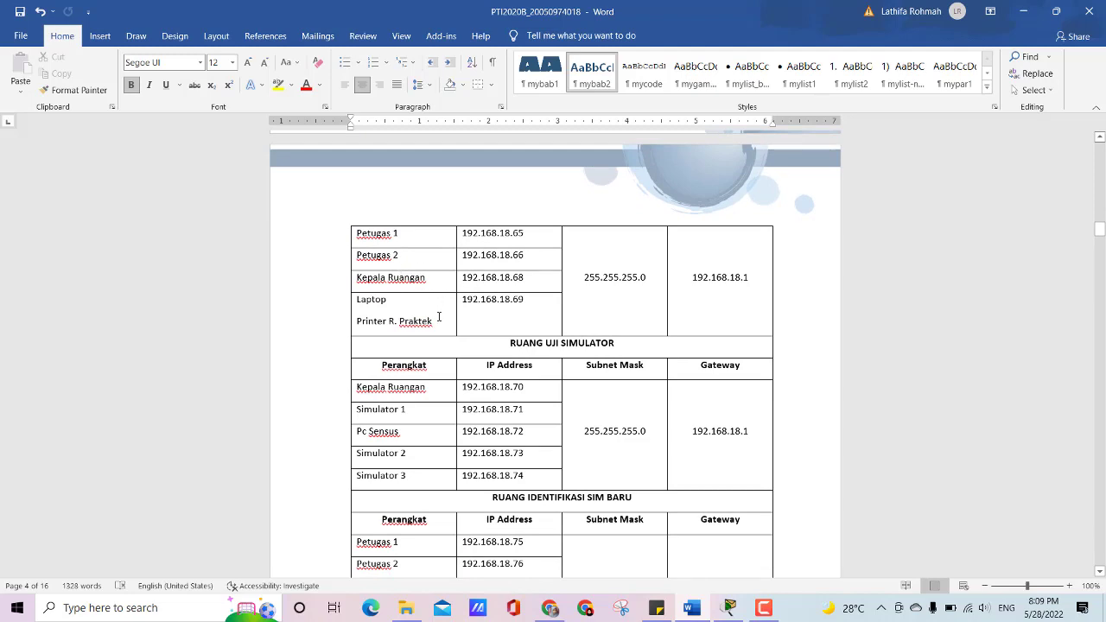
scroll(439, 317, down, 3)
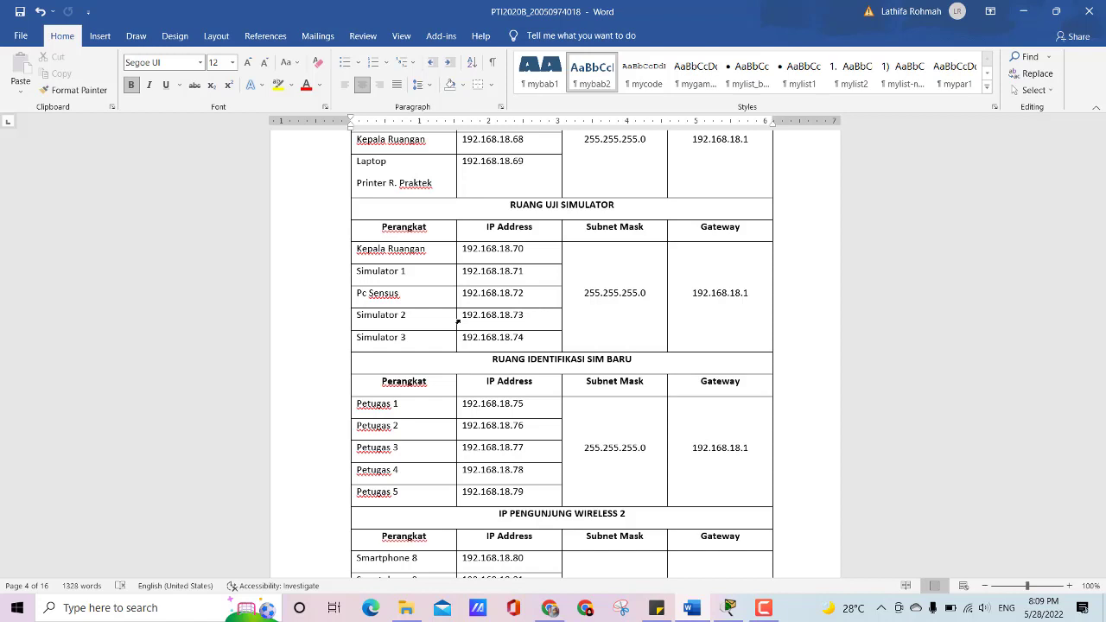
scroll(519, 328, down, 5)
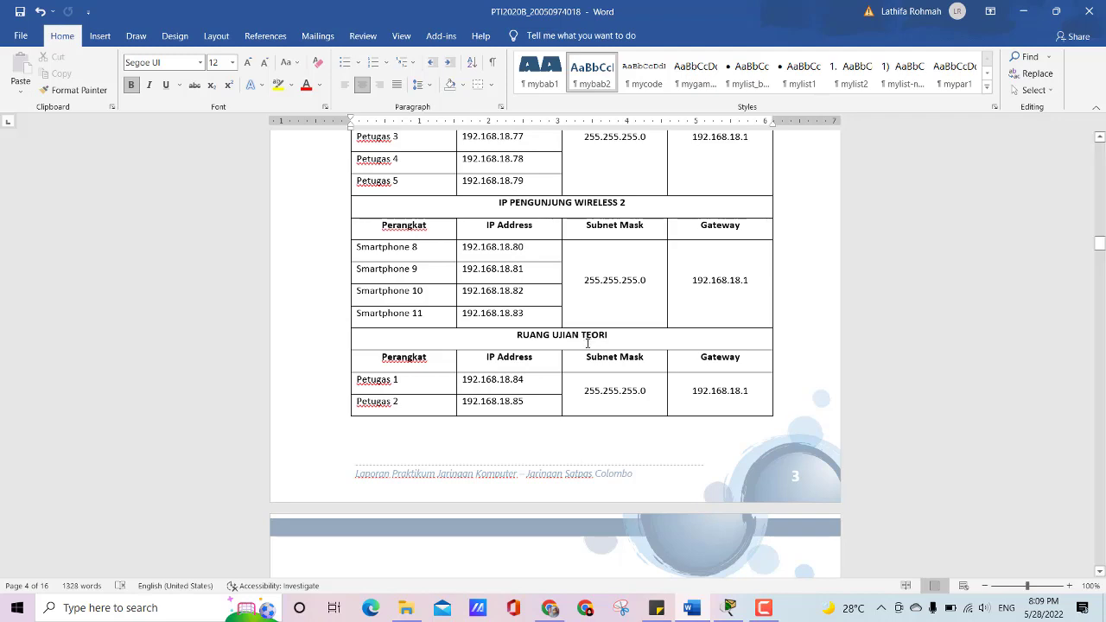
scroll(588, 339, down, 3)
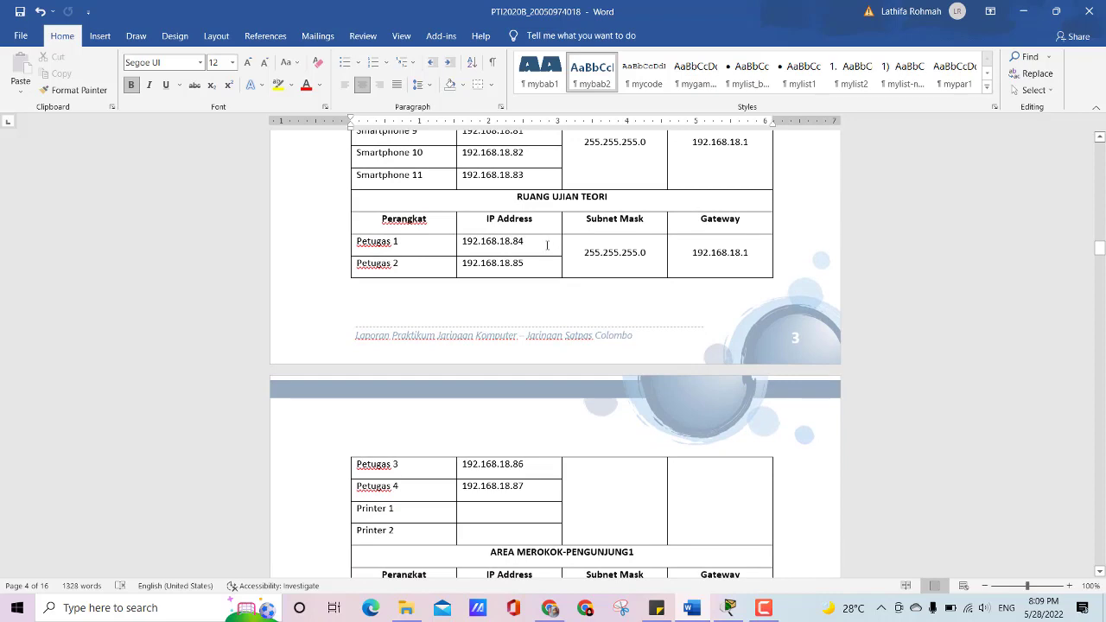
scroll(400, 255, down, 4)
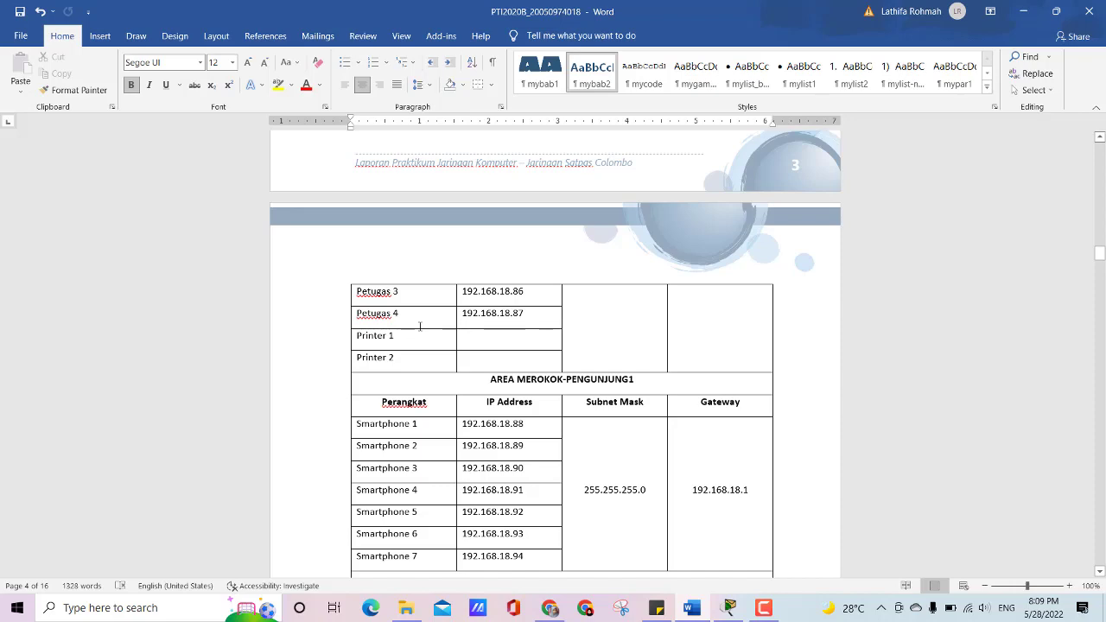
scroll(420, 326, down, 3)
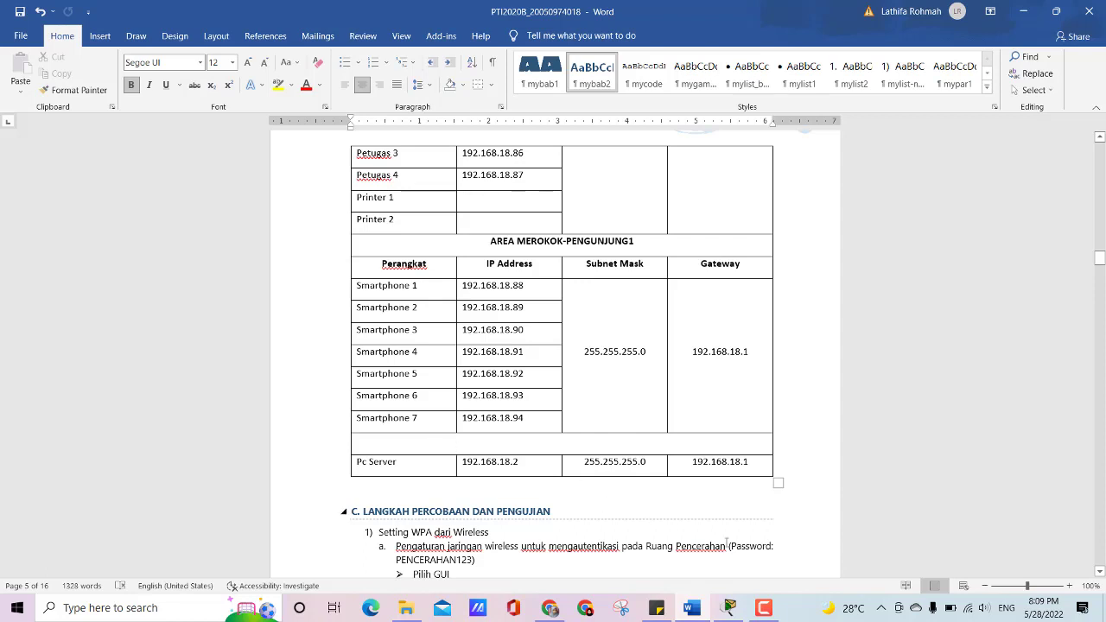
Step: Switch to Cisco Packet Tracer and examine the basic wireless settings of the WIRELESS R. PENCERAHAN router, including its network name
mouse_move(730, 607)
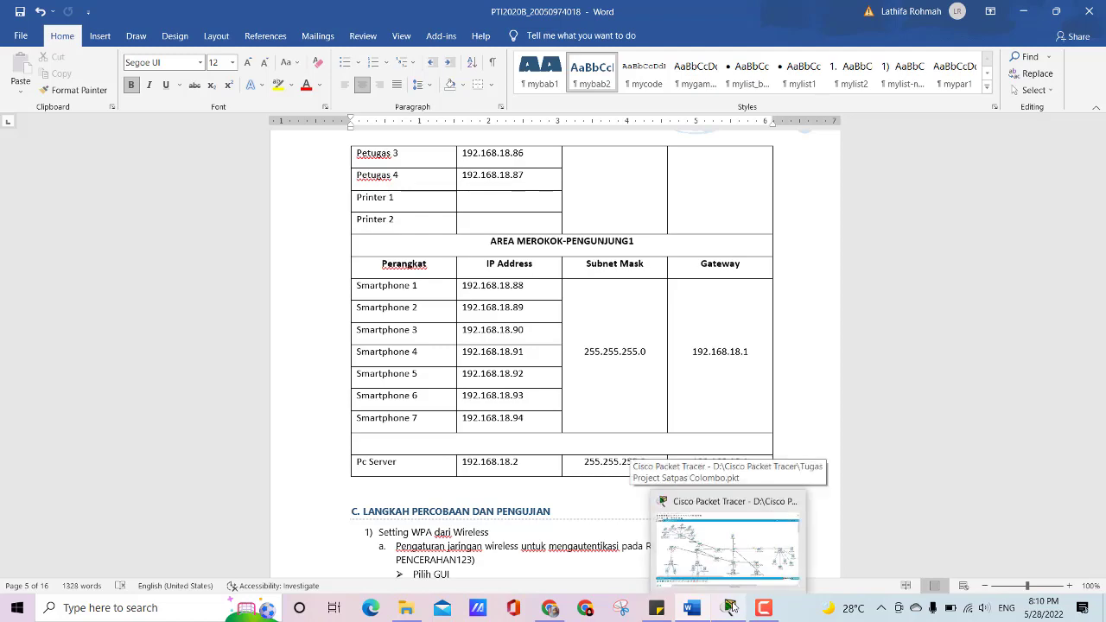
click(691, 505)
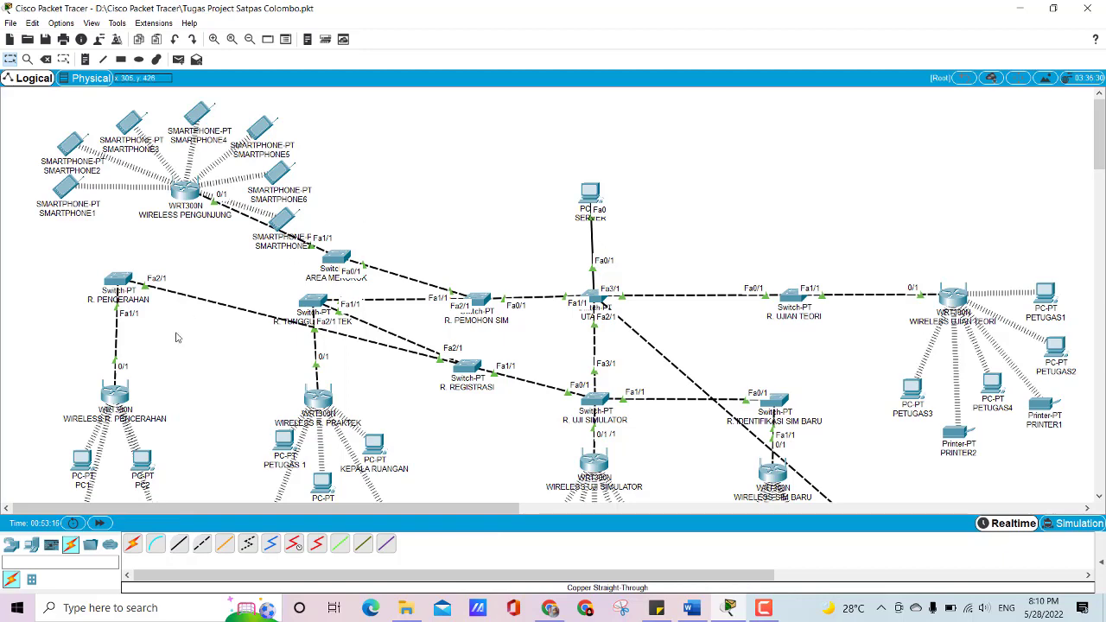
scroll(194, 397, down, 3)
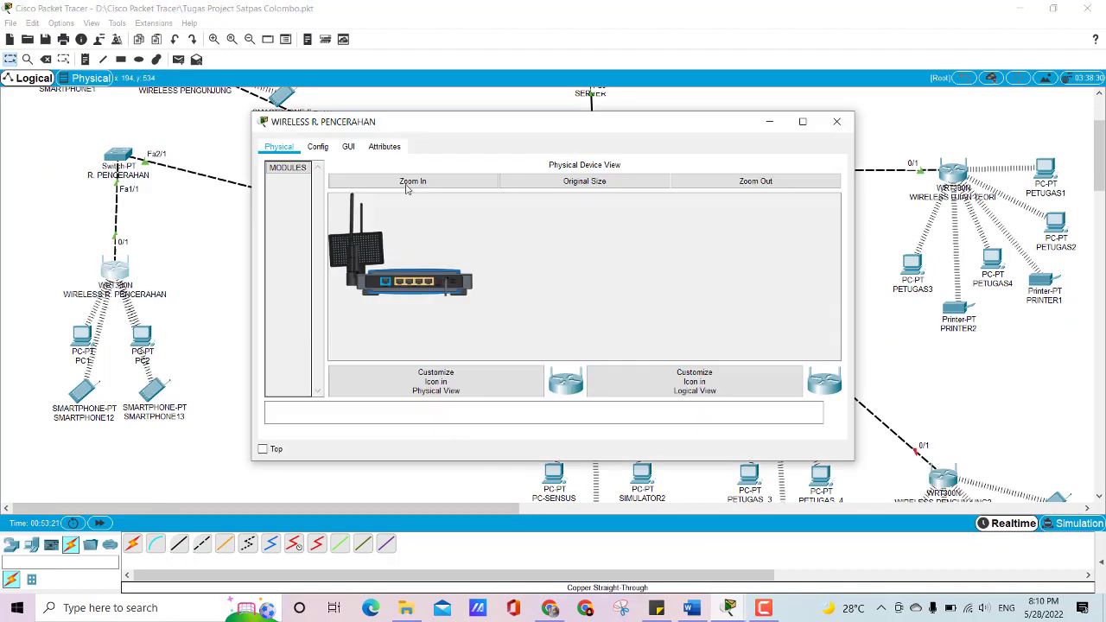
click(349, 148)
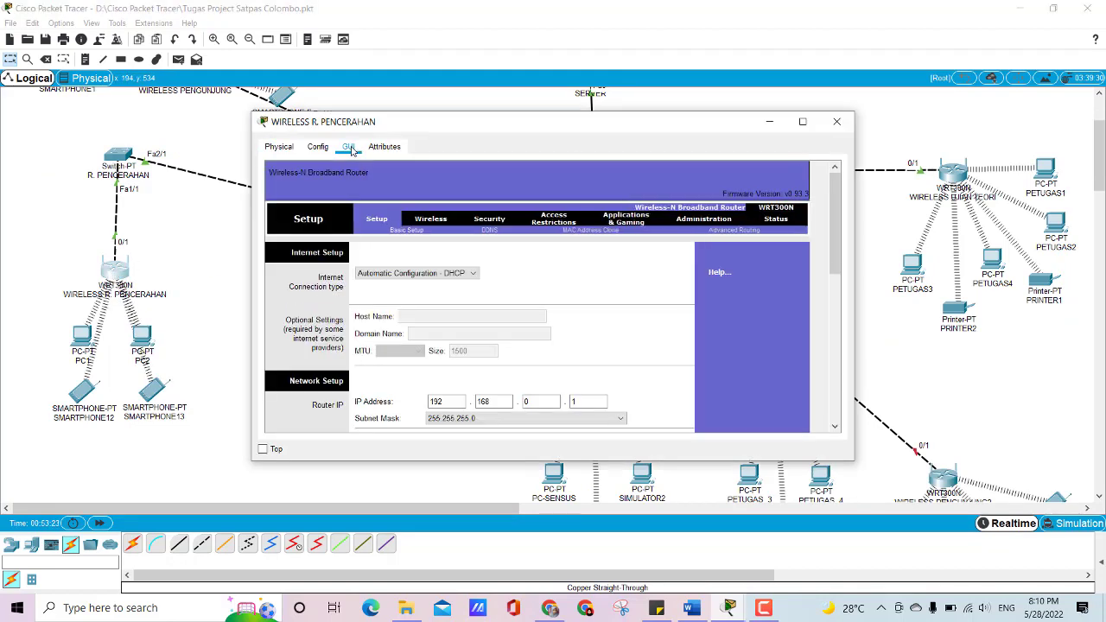
click(439, 222)
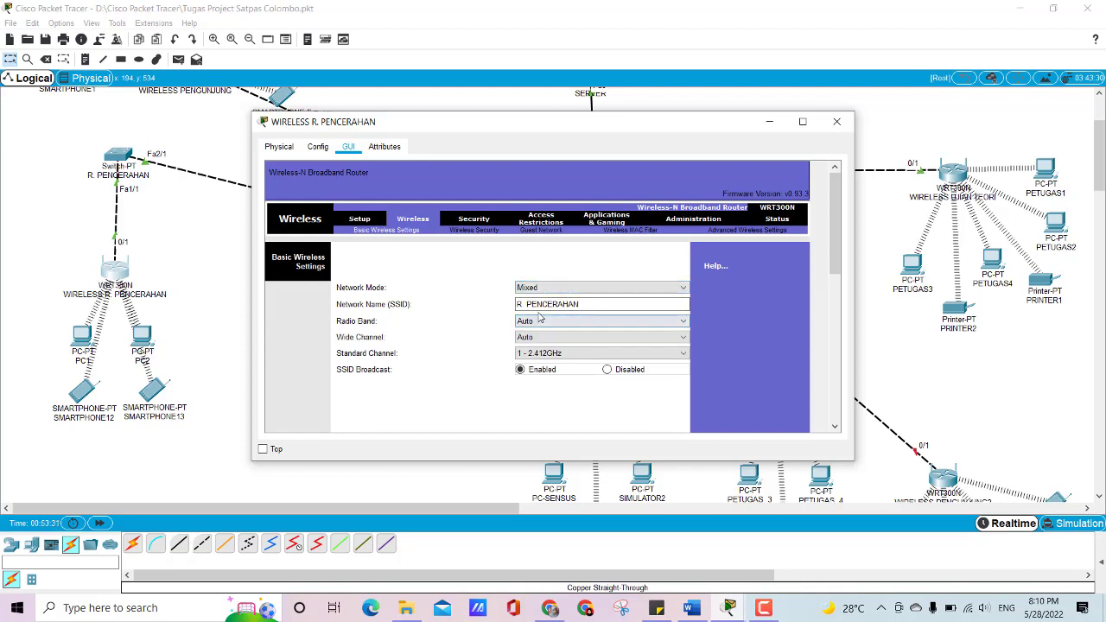
click(580, 304)
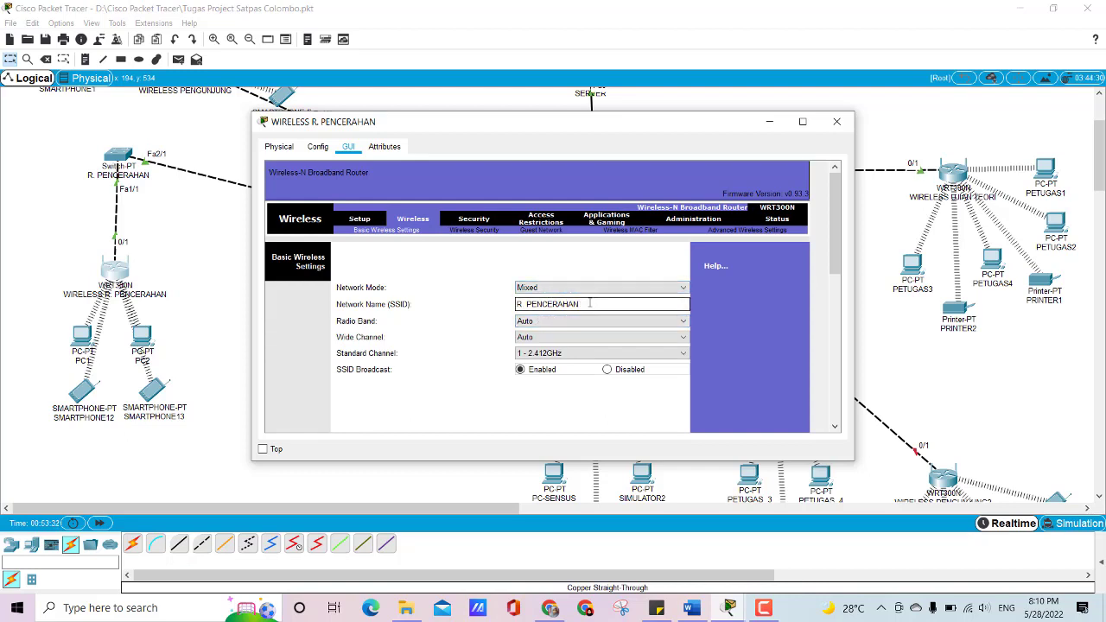
scroll(583, 380, down, 5)
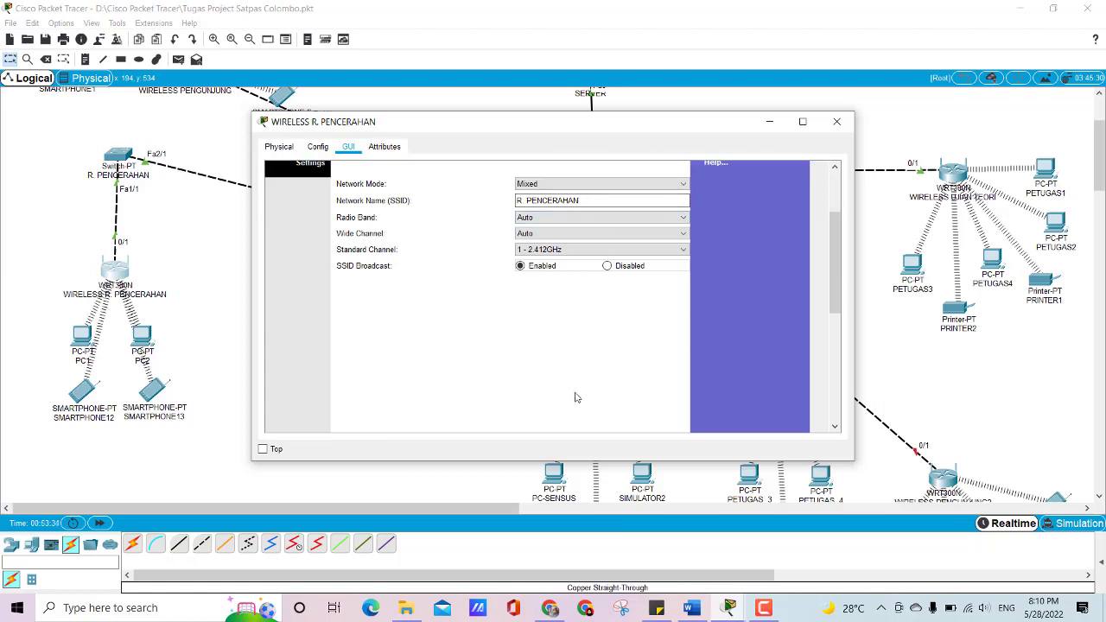
scroll(579, 388, down, 3)
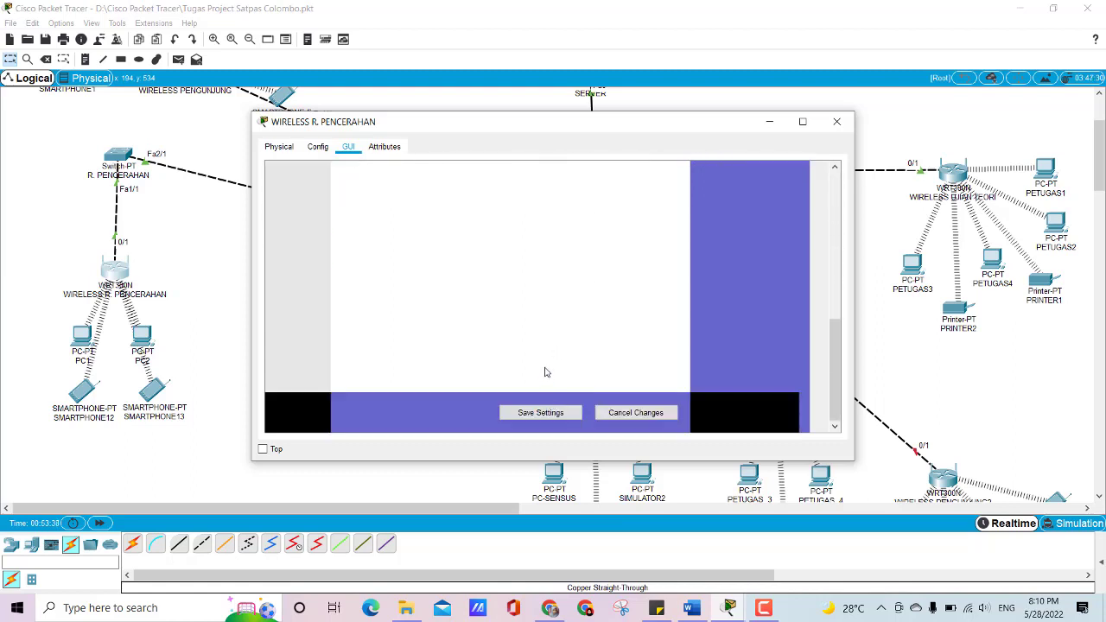
scroll(547, 376, up, 8)
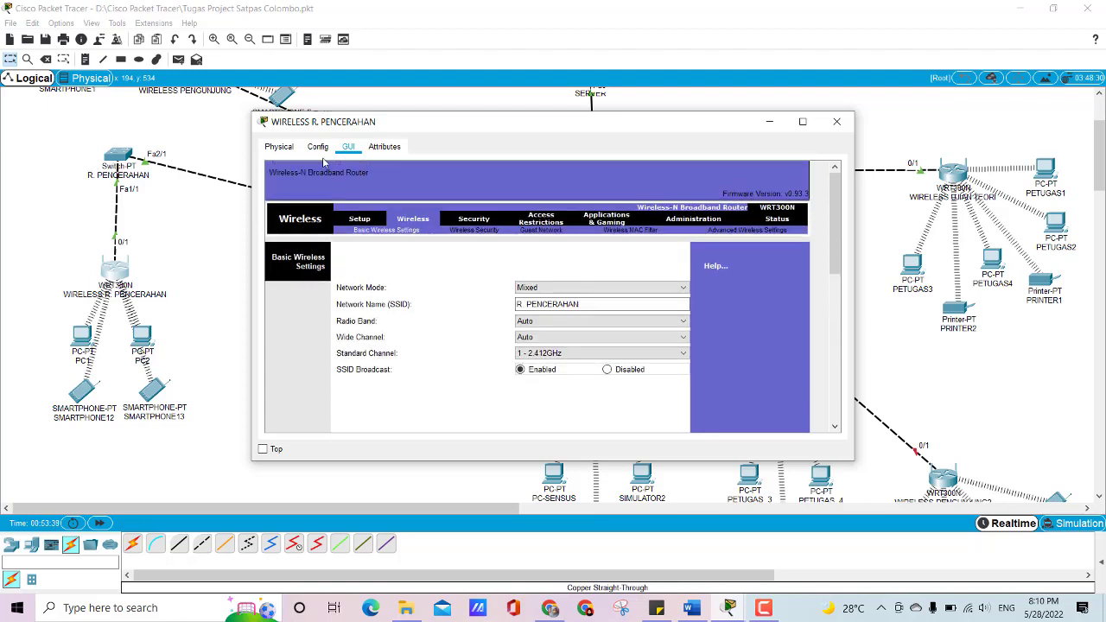
Step: Check the wireless authentication and encryption configuration of the WIRELESS R. PENCERAHAN router, and close its window
click(319, 149)
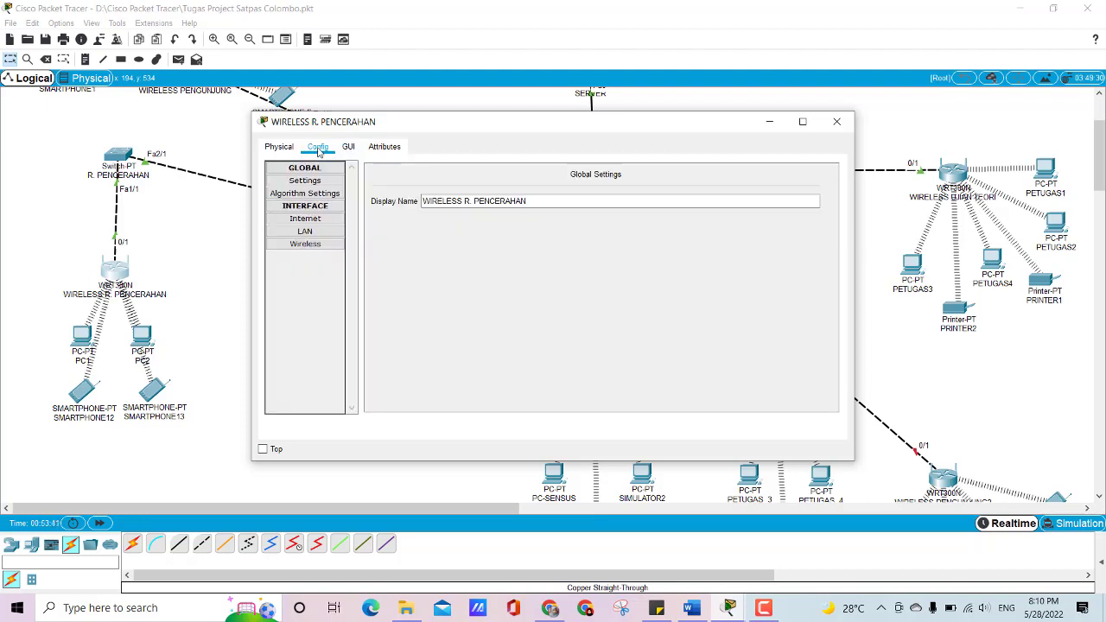
click(323, 247)
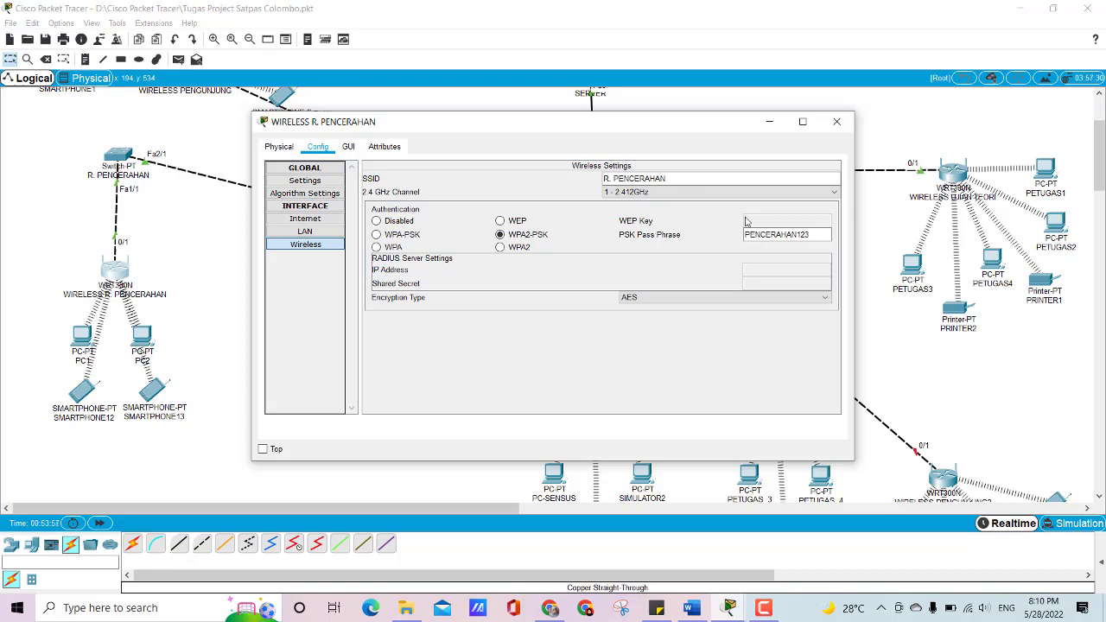
click(836, 121)
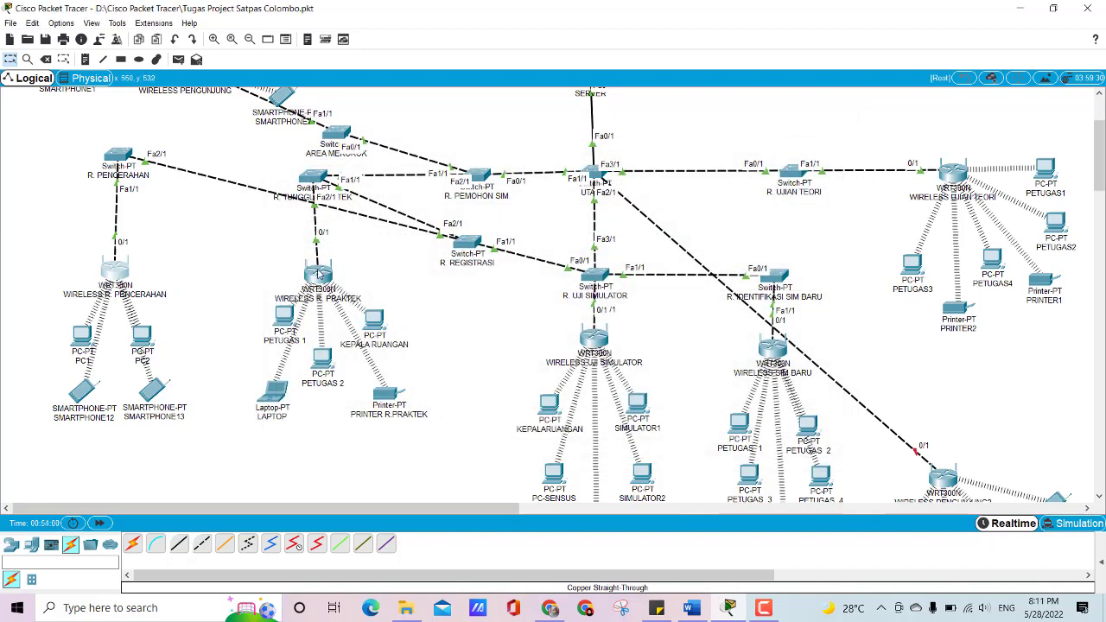
Step: Open the WIRELESS R. PRAKTEK router and examine its basic wireless settings, including the network name
click(316, 273)
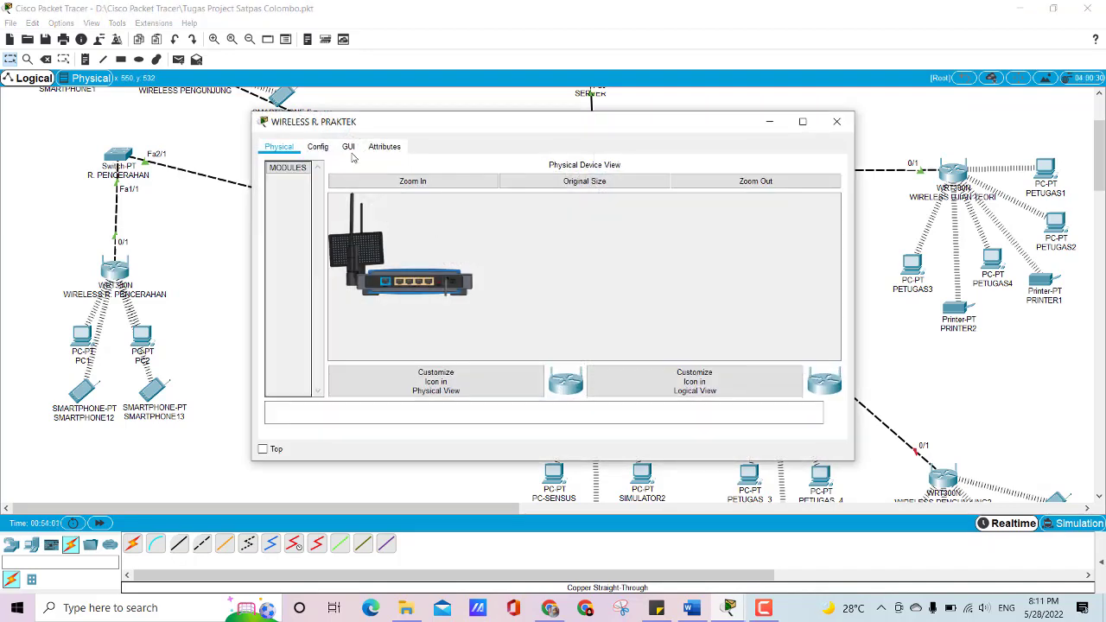
click(348, 146)
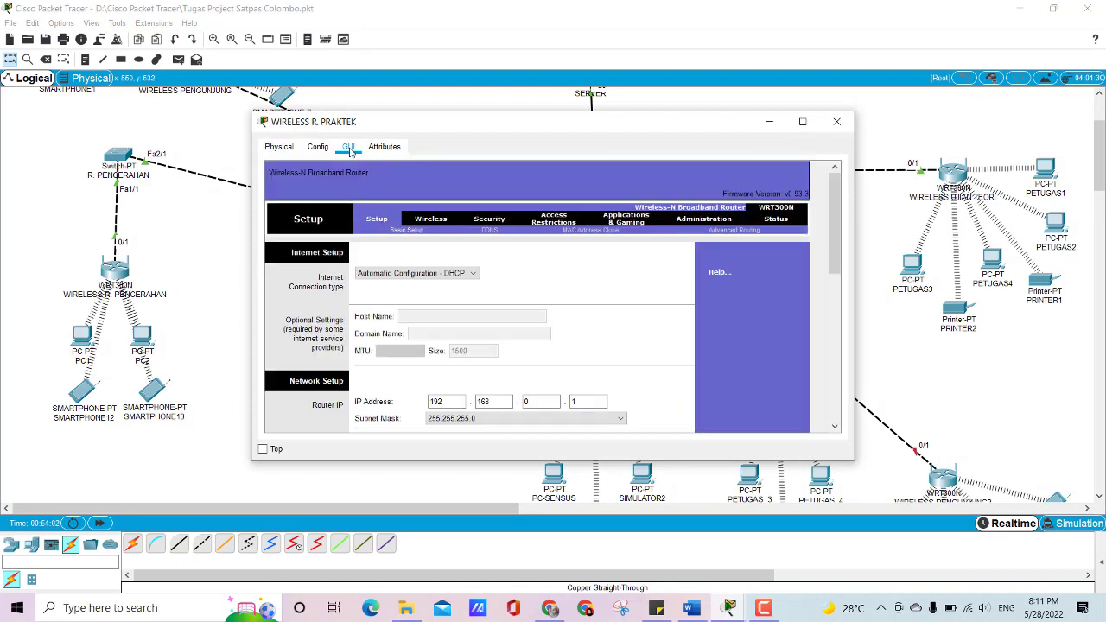
click(430, 220)
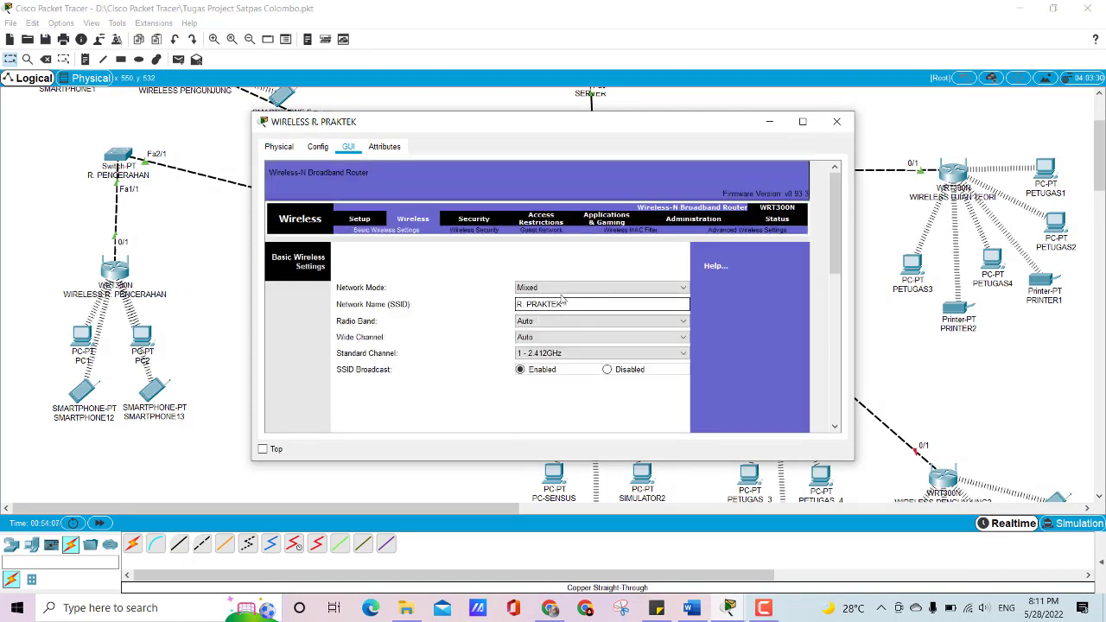
scroll(531, 354, down, 10)
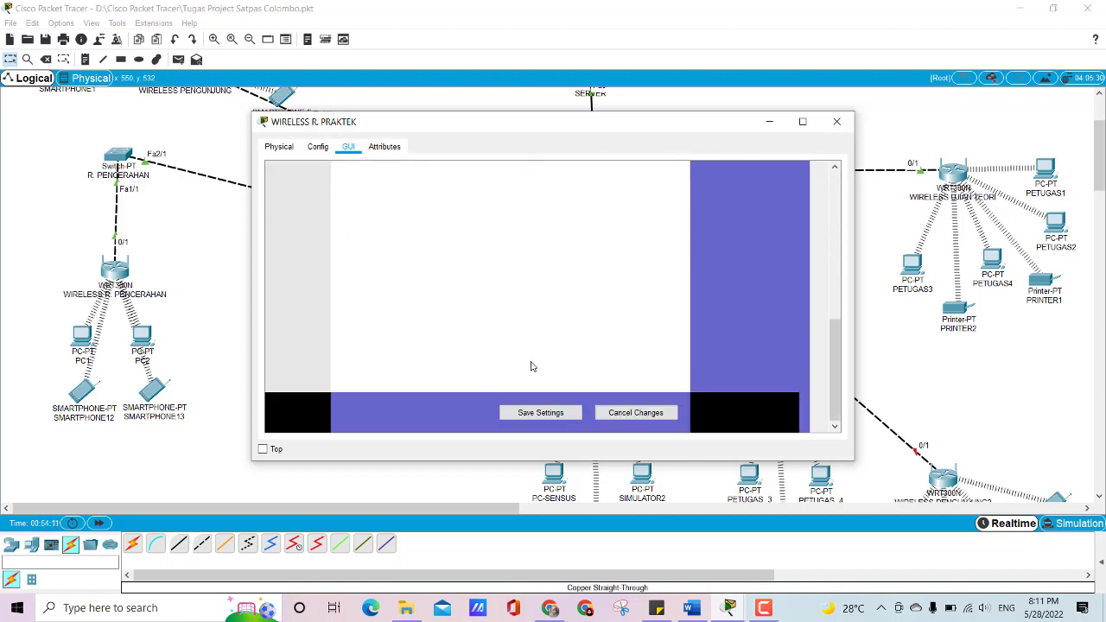
scroll(509, 363, up, 10)
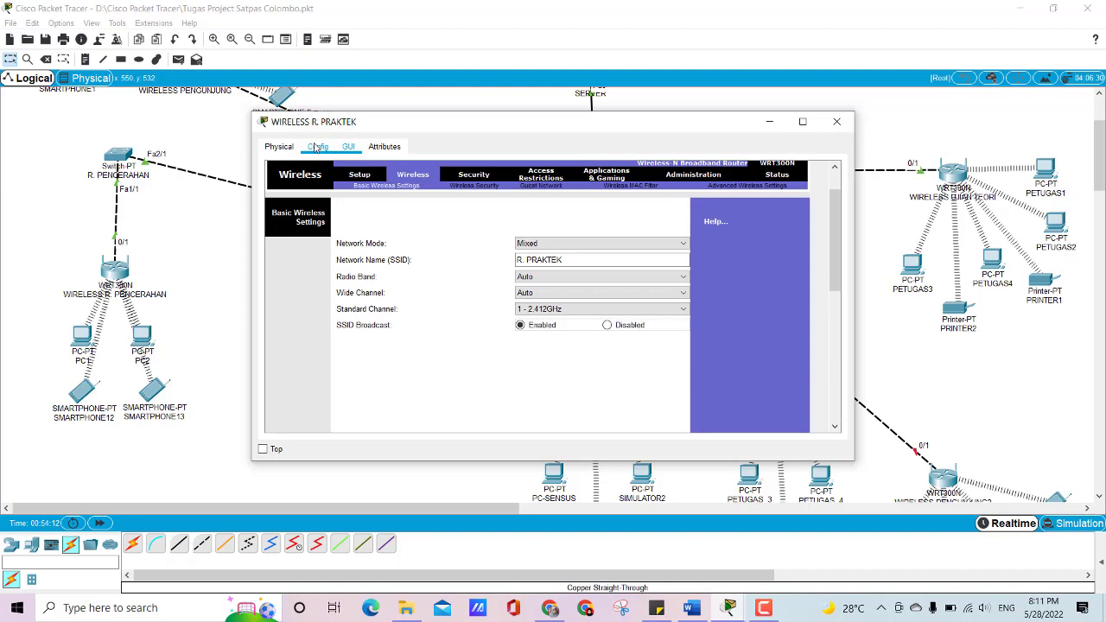
Step: Check the WIRELESS R. PRAKTEK router's wireless authentication and encryption configuration, and close its window
click(317, 147)
click(305, 244)
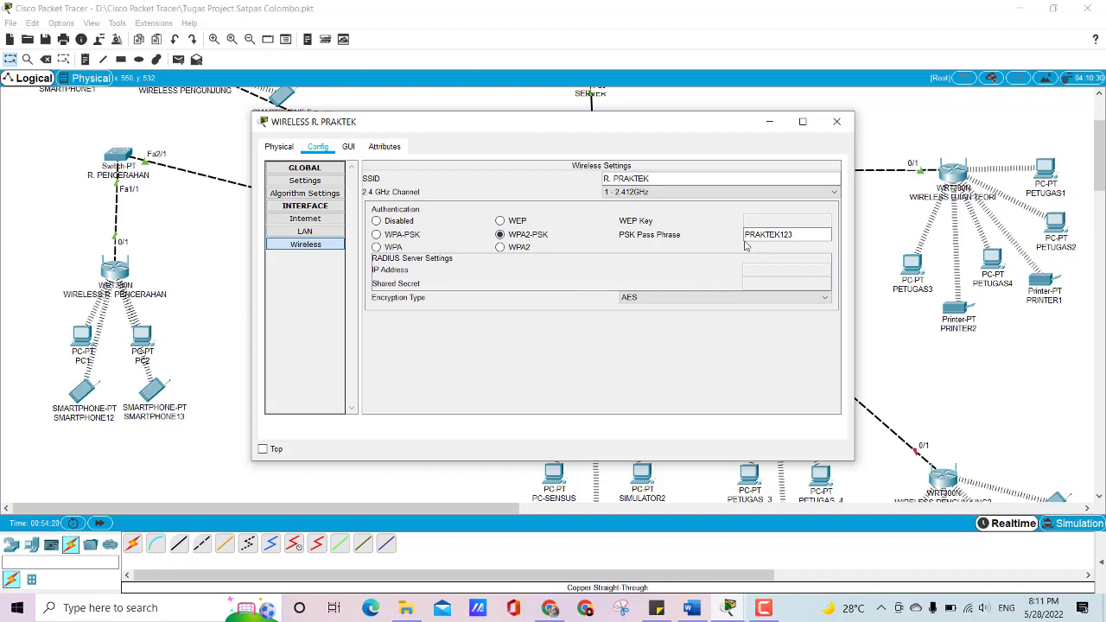
click(835, 123)
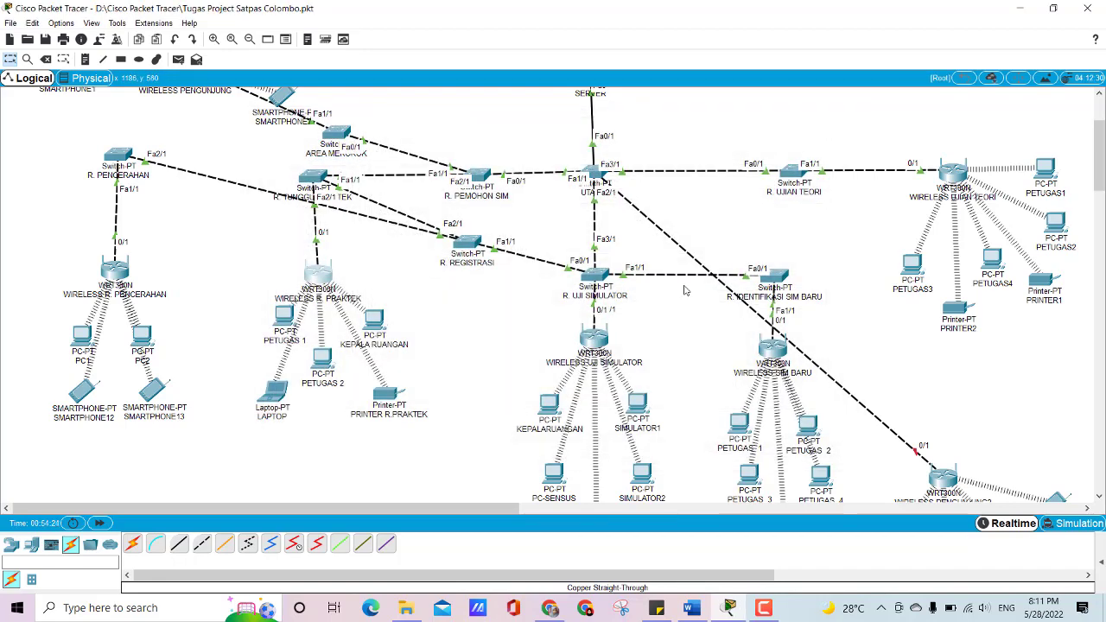
Step: Open the WIRELESS UJI SIMULATOR router and examine its basic wireless settings, including the network name
scroll(632, 326, down, 2)
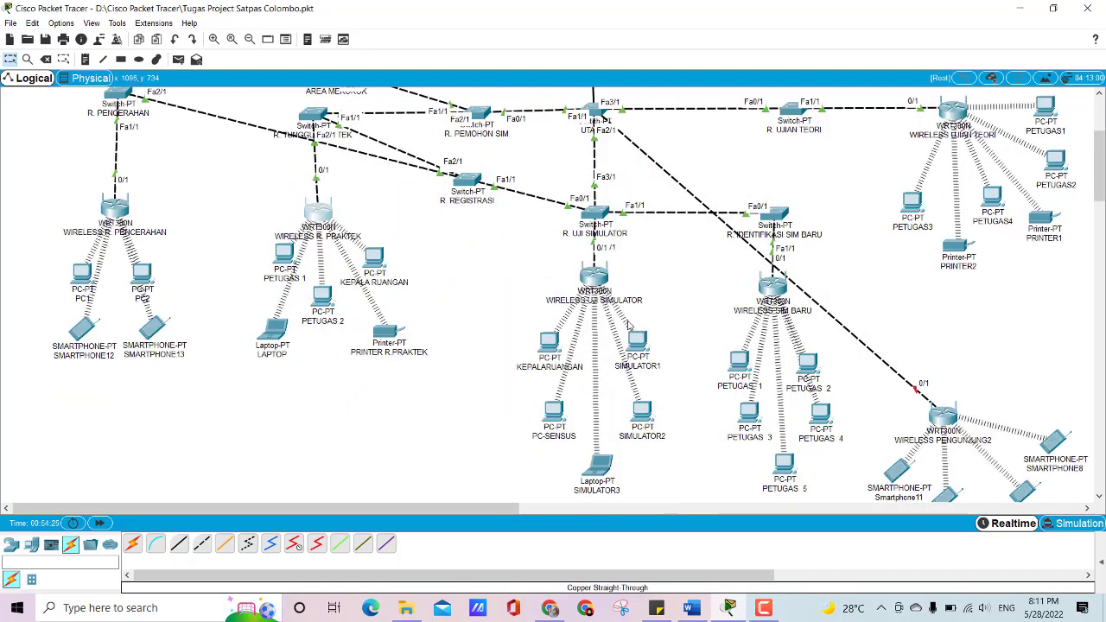
click(593, 274)
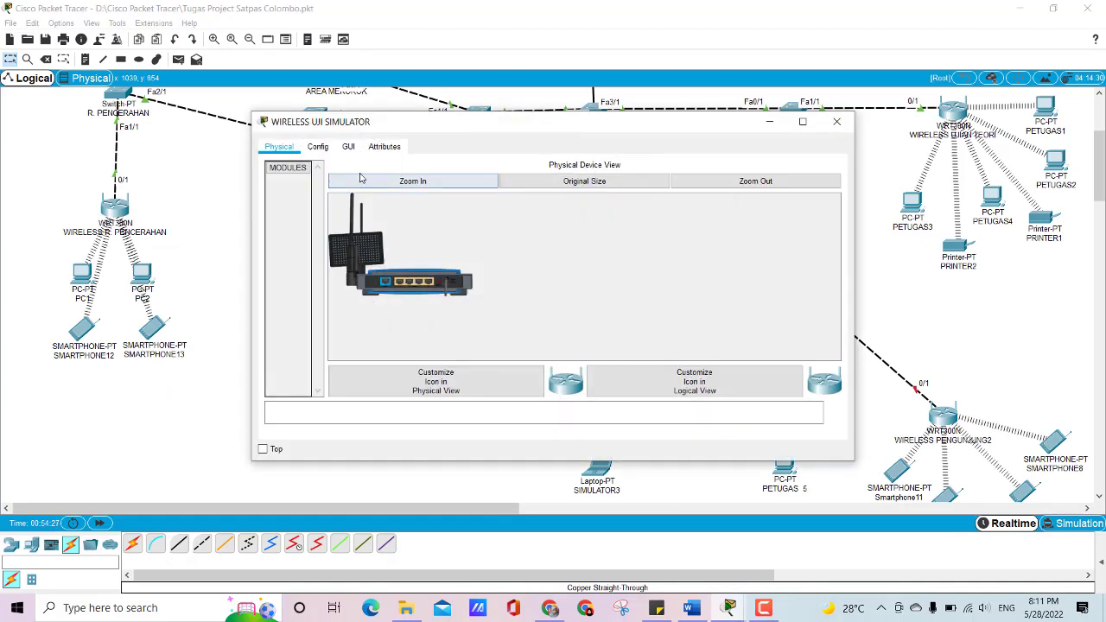
click(348, 146)
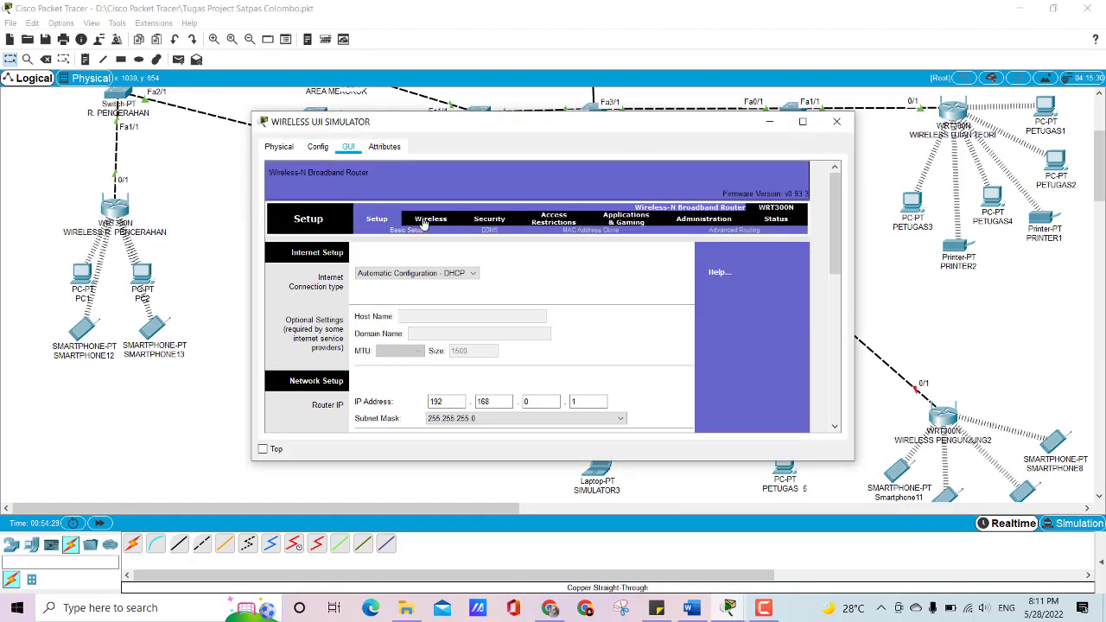
click(428, 222)
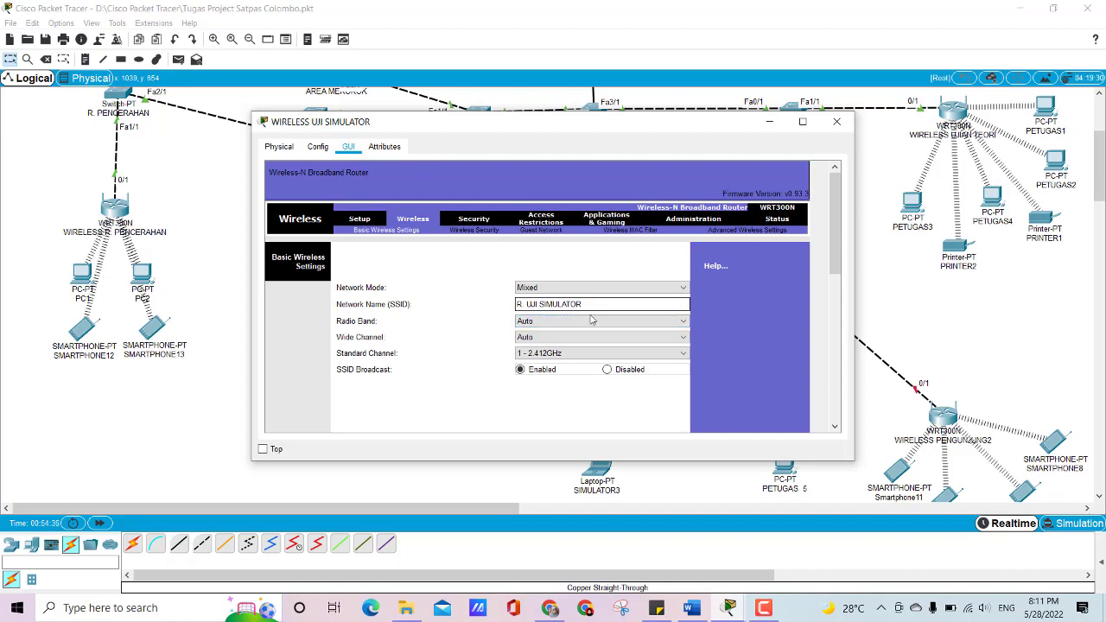
scroll(436, 344, down, 10)
scroll(466, 324, down, 2)
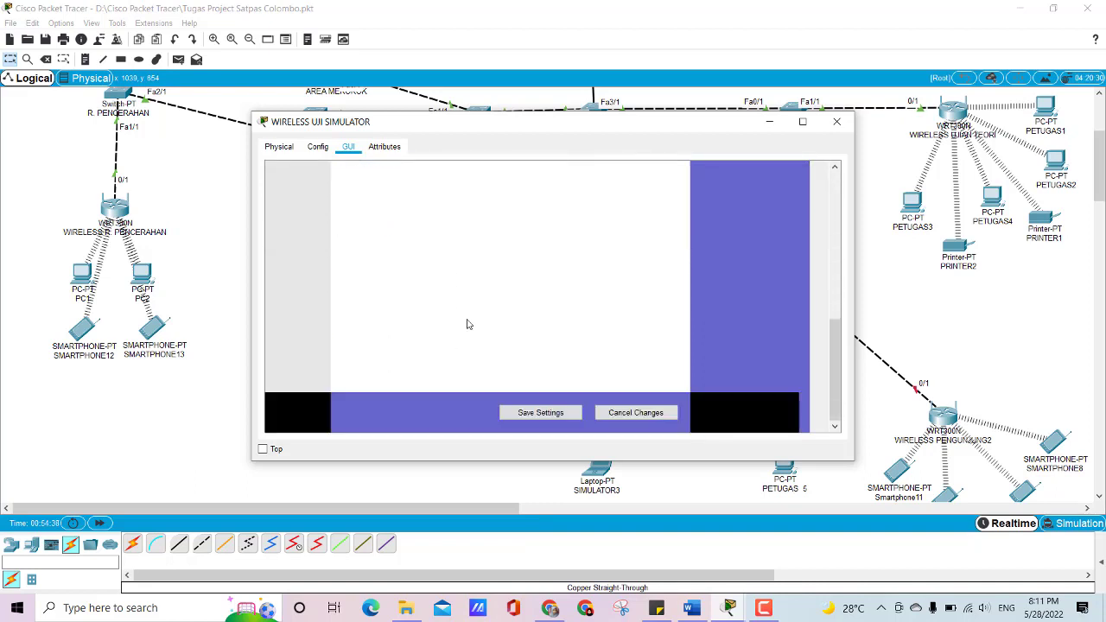
scroll(458, 311, up, 10)
scroll(419, 249, up, 3)
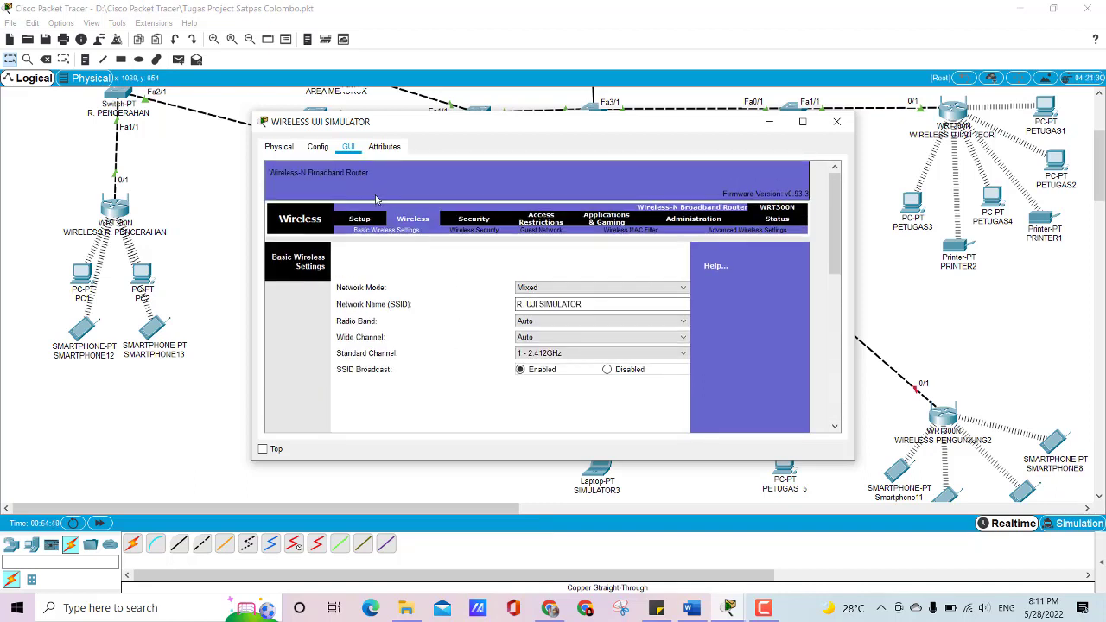
Step: Check the WIRELESS UJI SIMULATOR router's wireless authentication and encryption configuration, and close its window
click(319, 151)
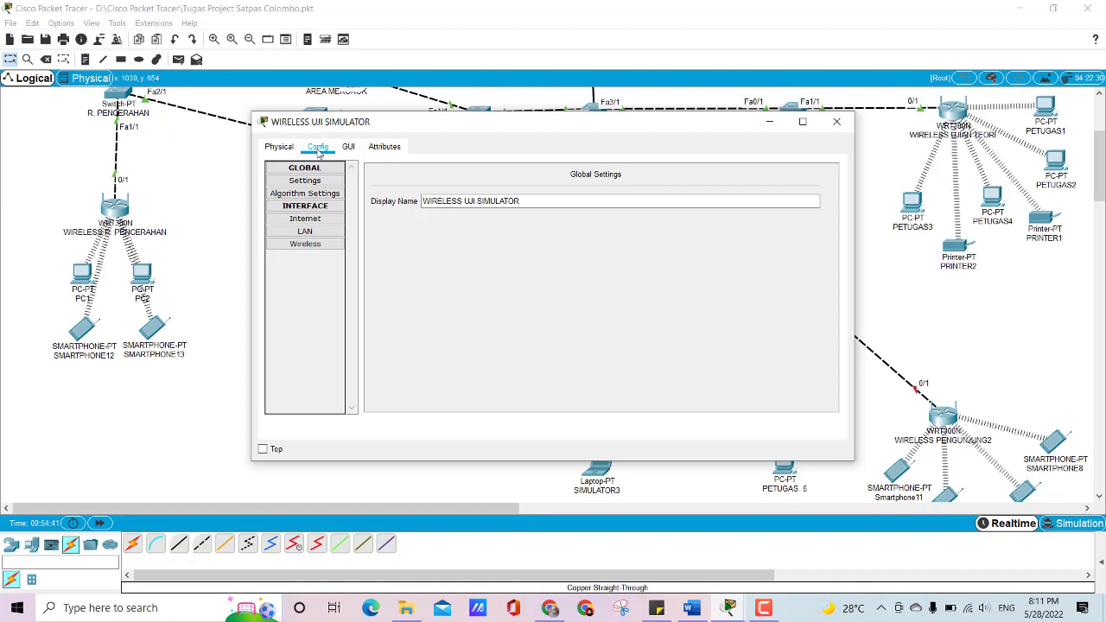
click(305, 245)
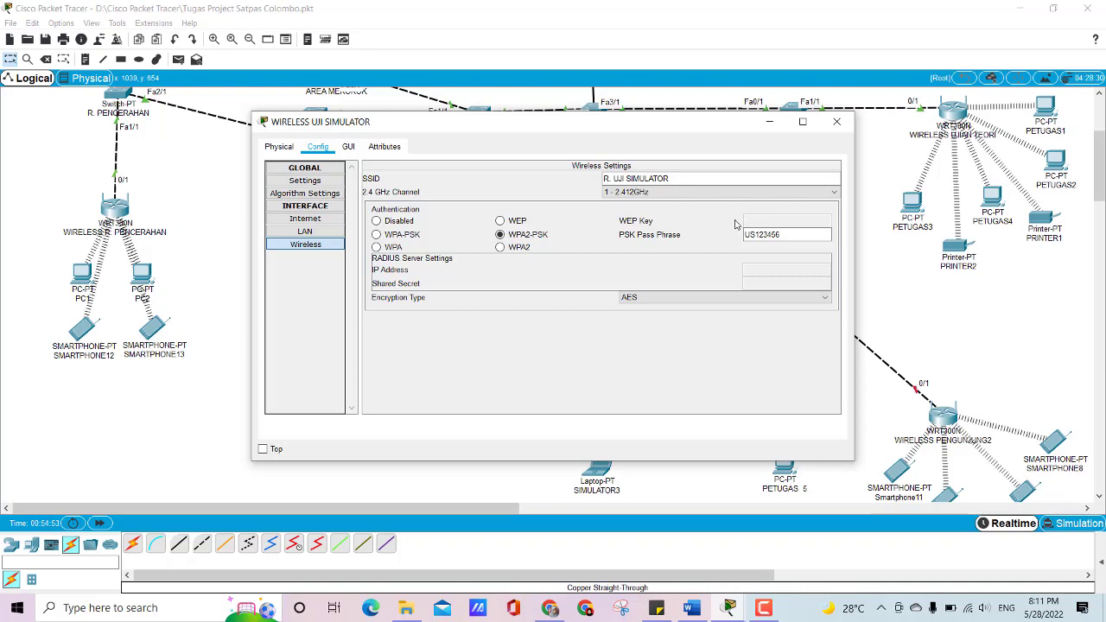
click(841, 126)
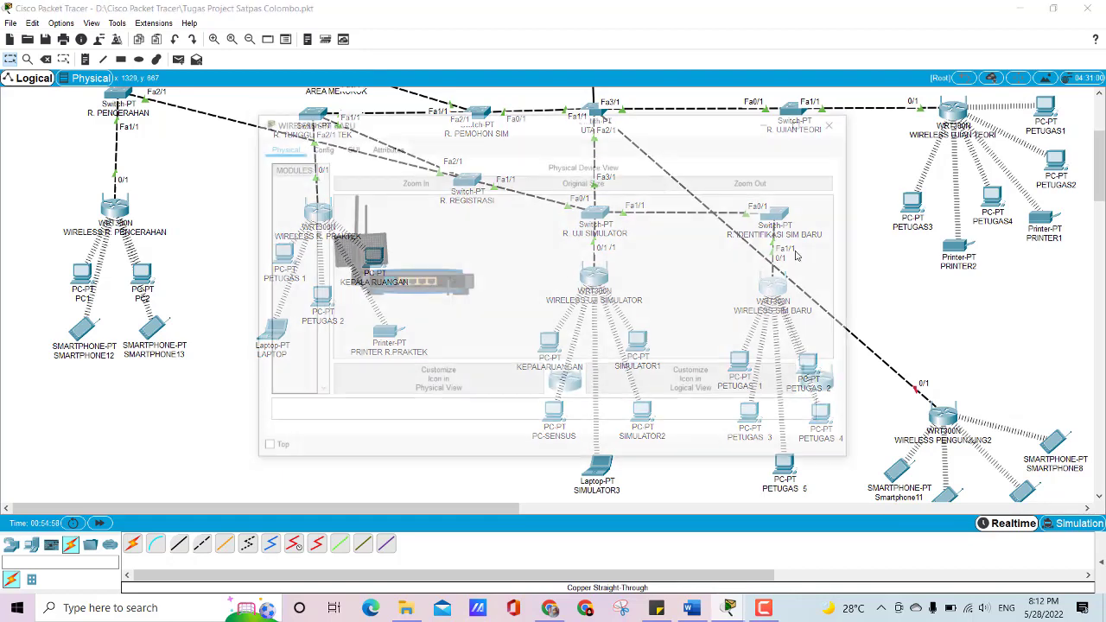
Step: Open the WIRELESS SIM BARU router and examine its basic wireless settings, including the network name
click(772, 287)
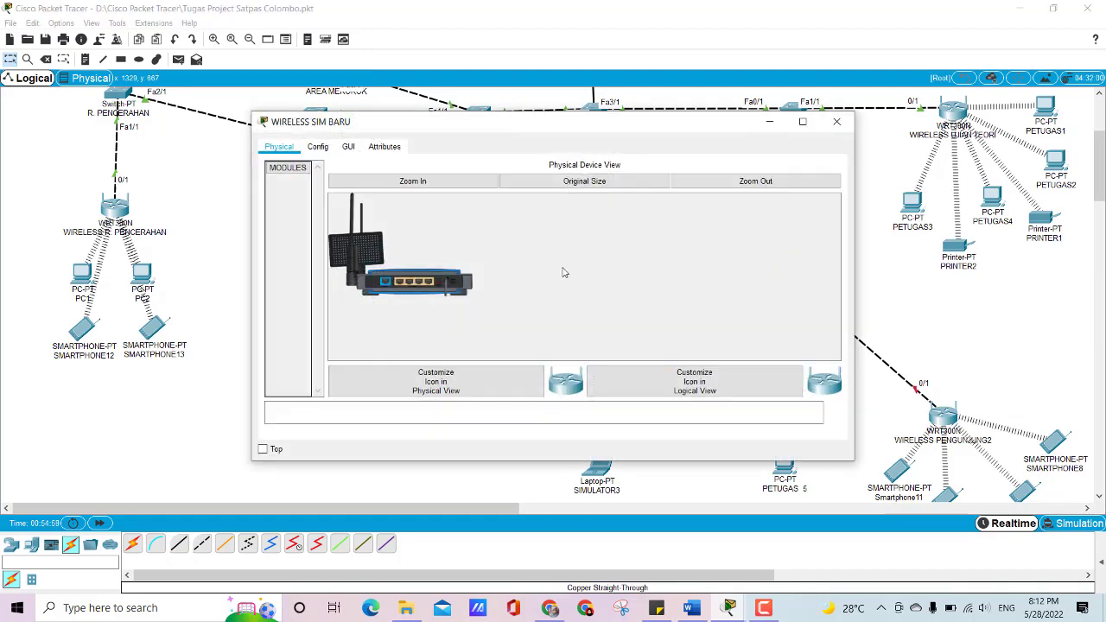
click(348, 149)
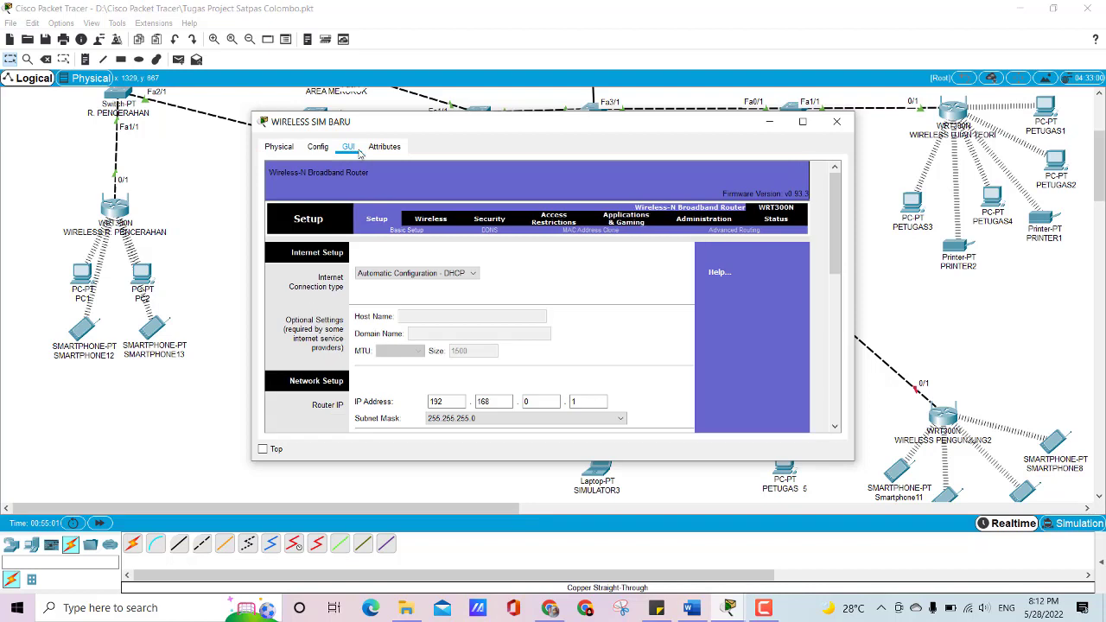
click(440, 222)
scroll(491, 328, down, 1)
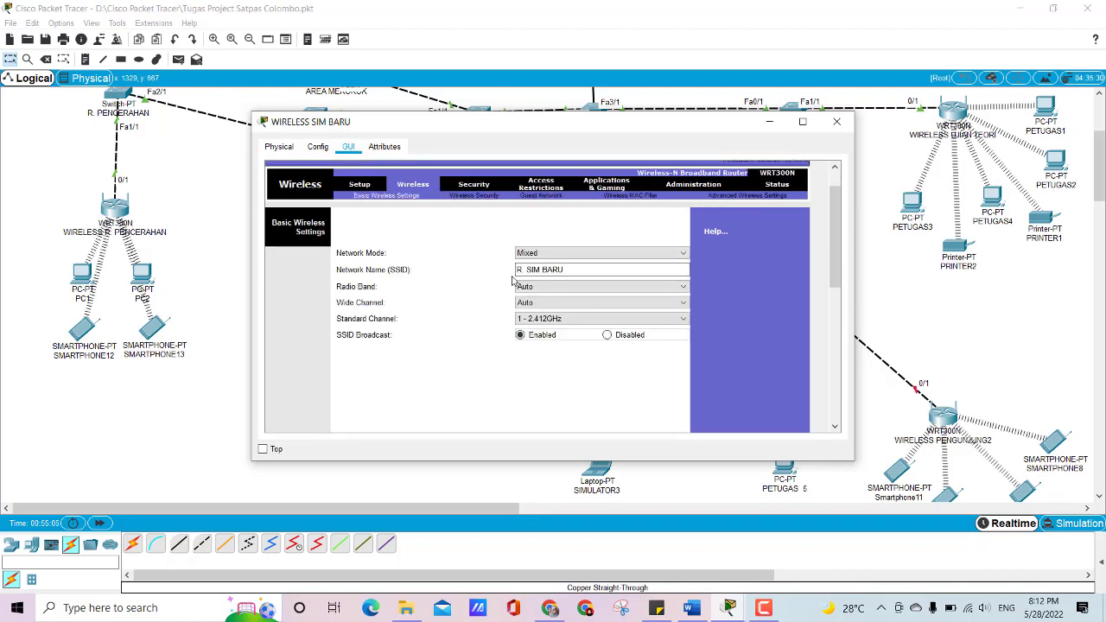
scroll(477, 335, down, 5)
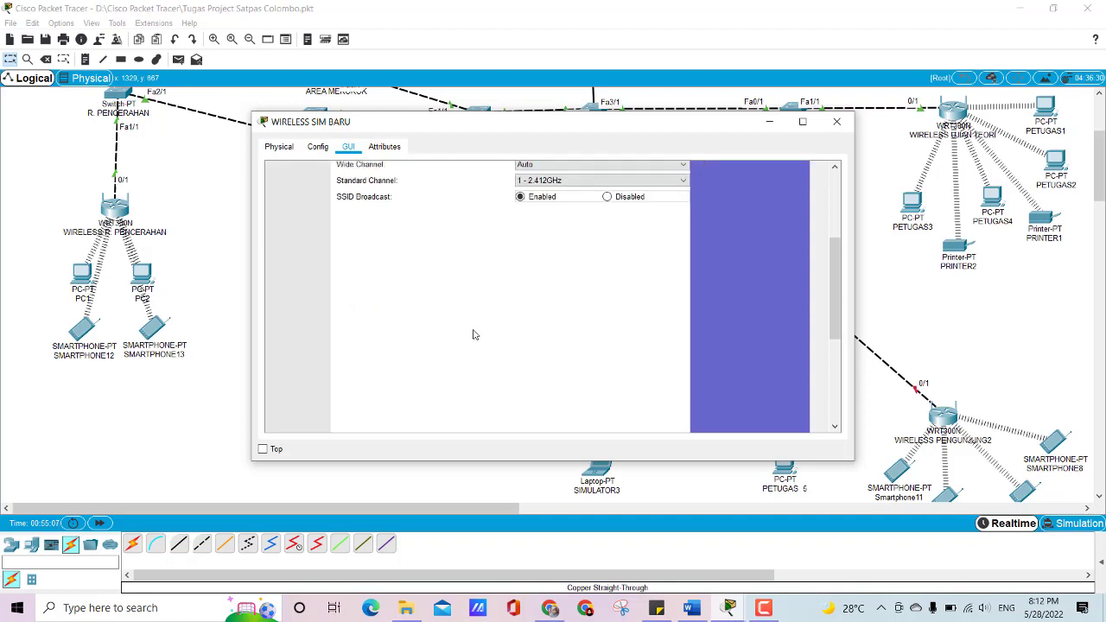
scroll(559, 399, down, 1)
scroll(538, 366, up, 4)
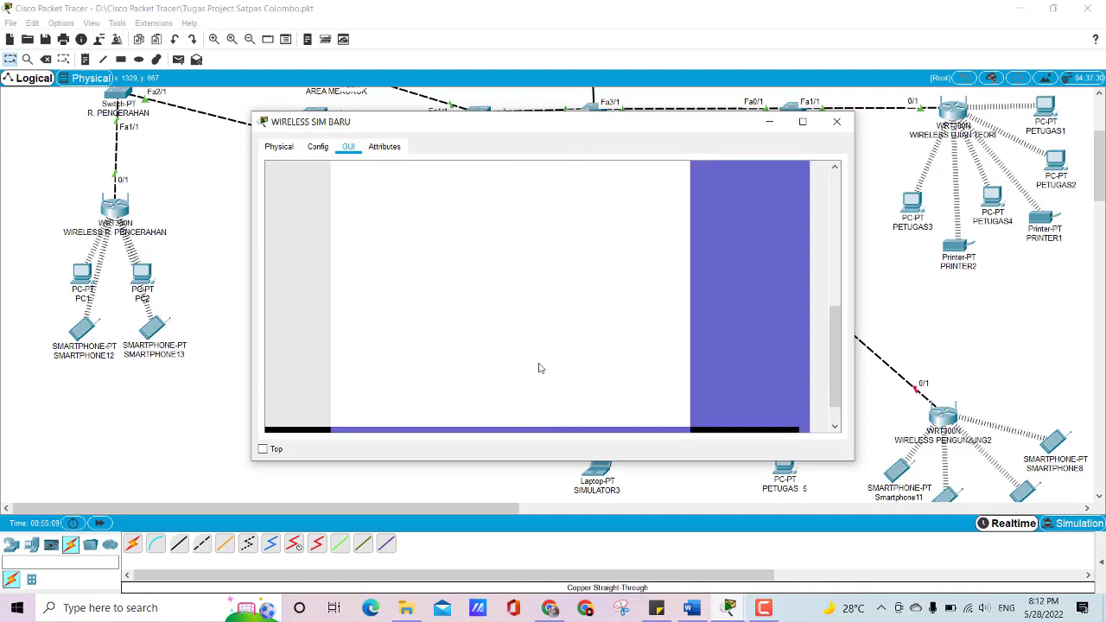
scroll(530, 362, up, 3)
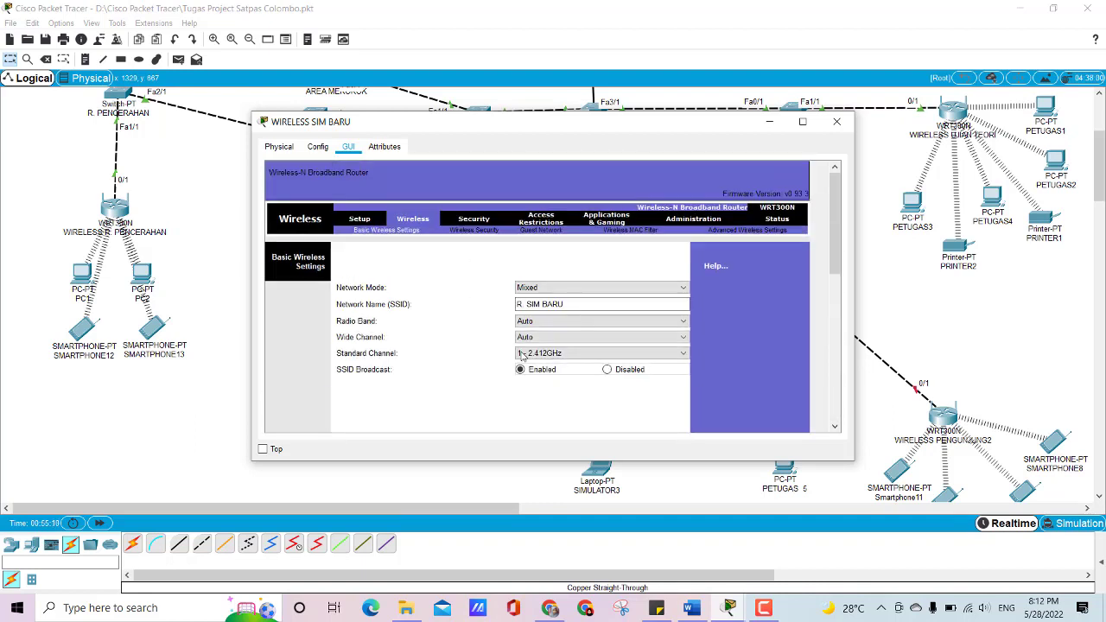
Step: Check the WIRELESS SIM BARU router's wireless authentication and encryption configuration, and close its window
click(319, 152)
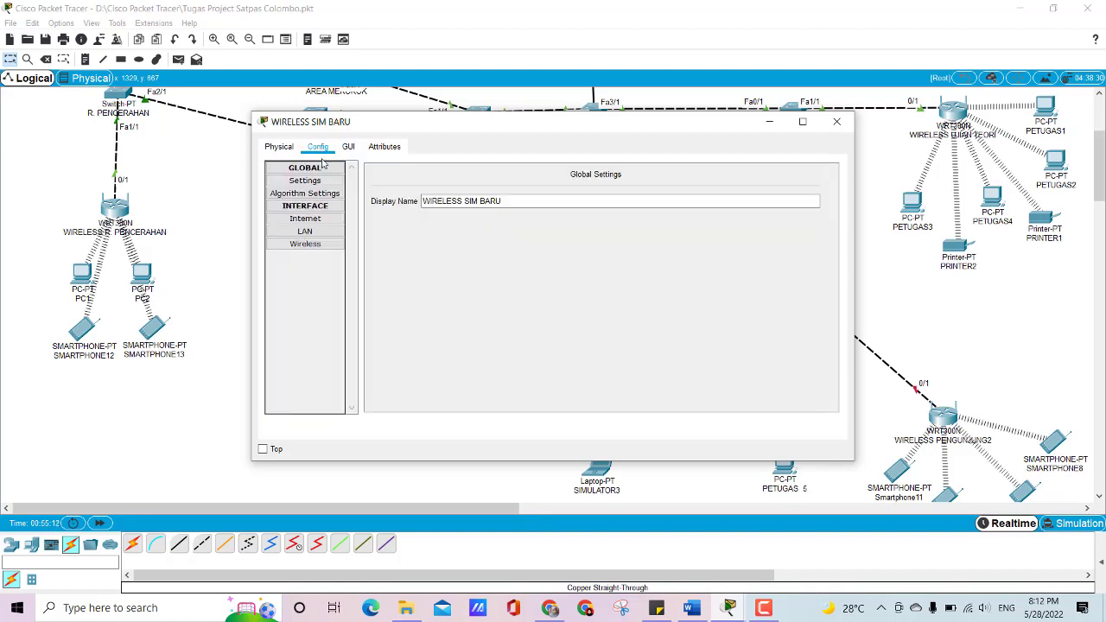
click(319, 246)
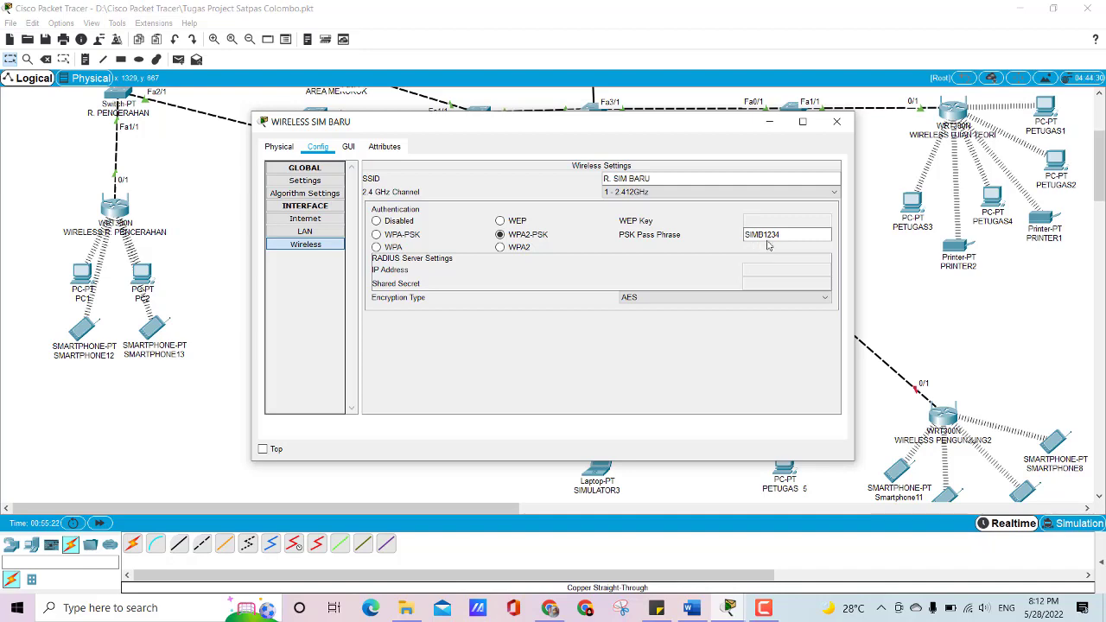
click(834, 123)
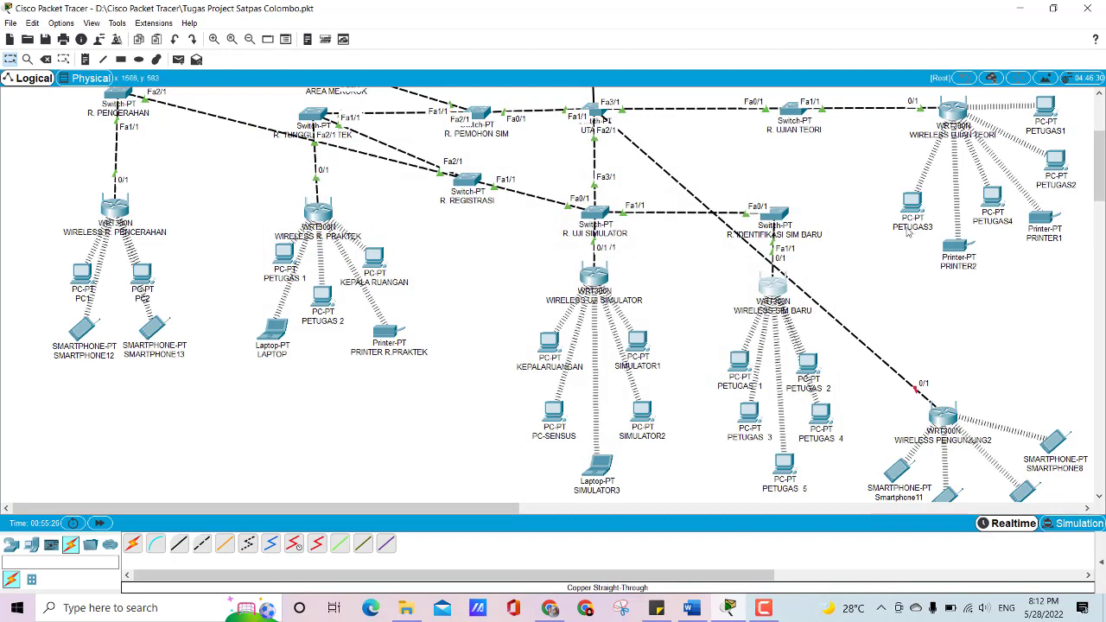
Step: Open the WIRELESS UJIAN TEORI router and examine its basic wireless settings, including the network name
scroll(902, 255, up, 3)
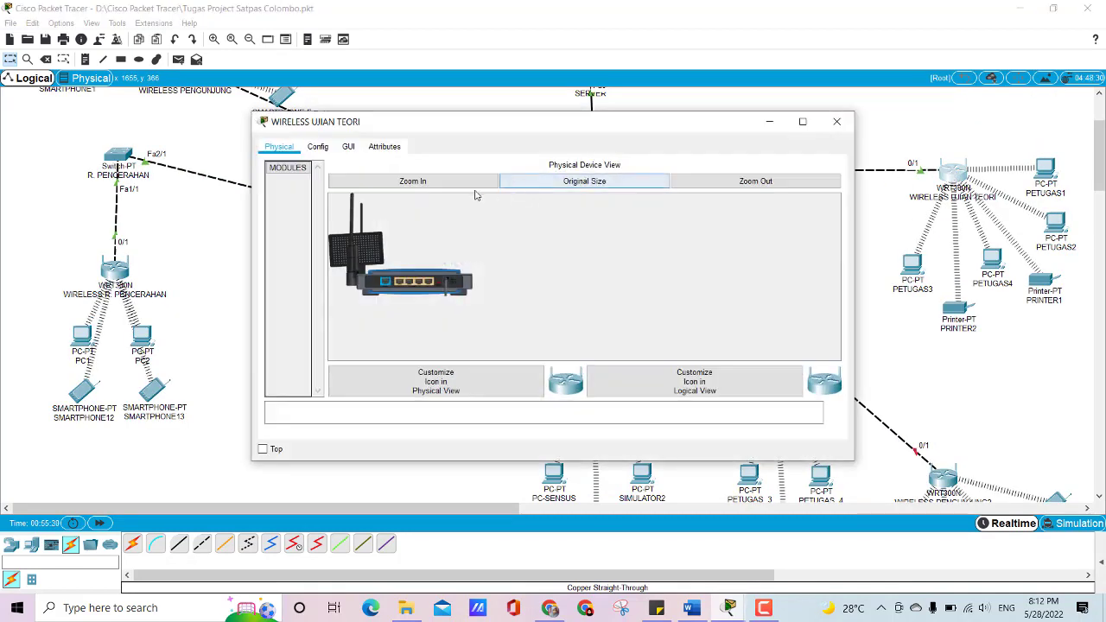
click(345, 149)
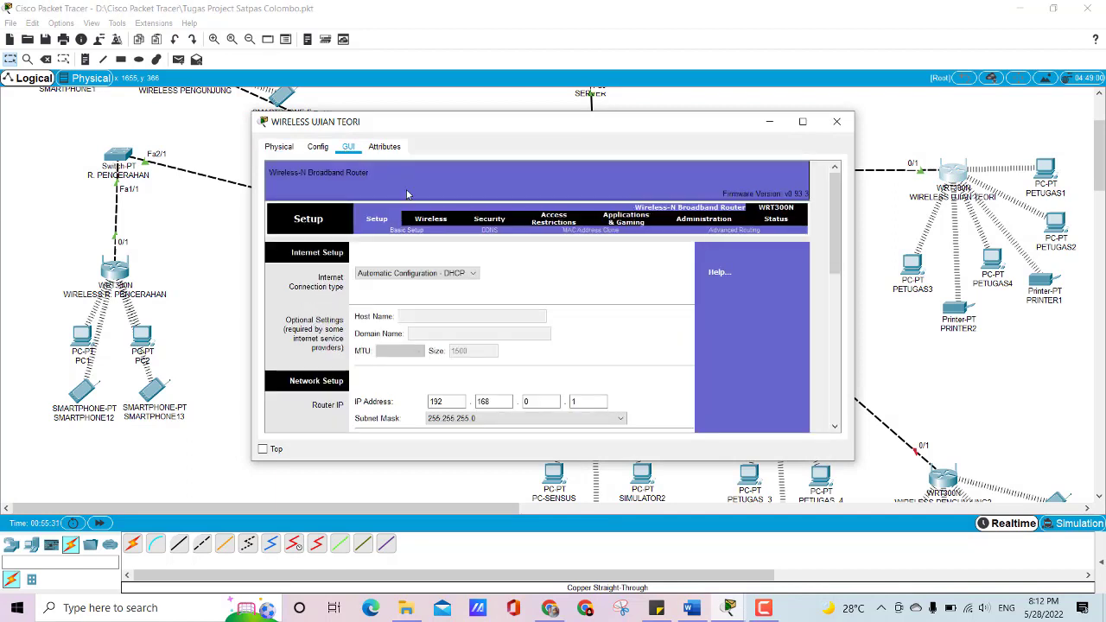
click(442, 220)
scroll(557, 318, down, 1)
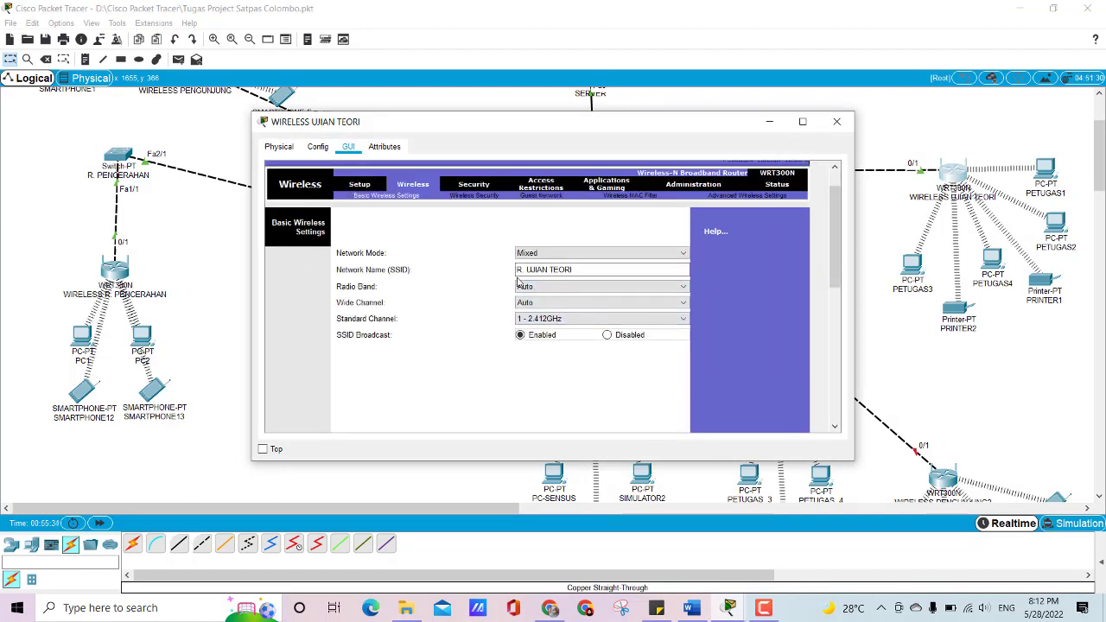
Step: Try the Standard - 20MHz Channel radio band on the WIRELESS UJIAN TEORI router, and return it to Auto without saving
click(574, 286)
click(568, 299)
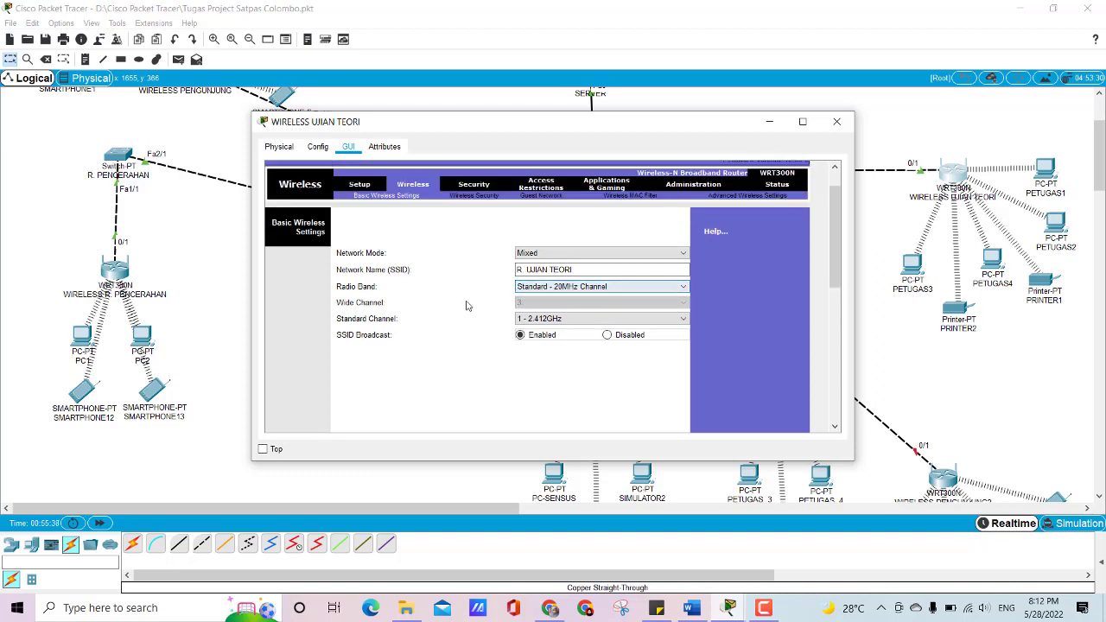
scroll(565, 288, up, 1)
scroll(456, 326, down, 5)
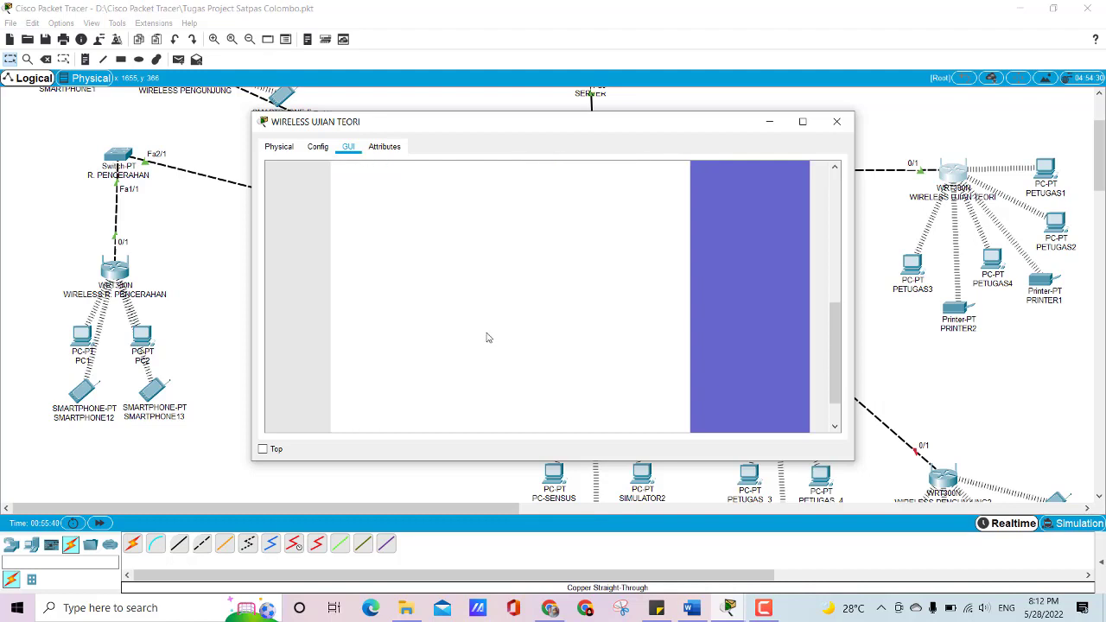
scroll(549, 379, up, 6)
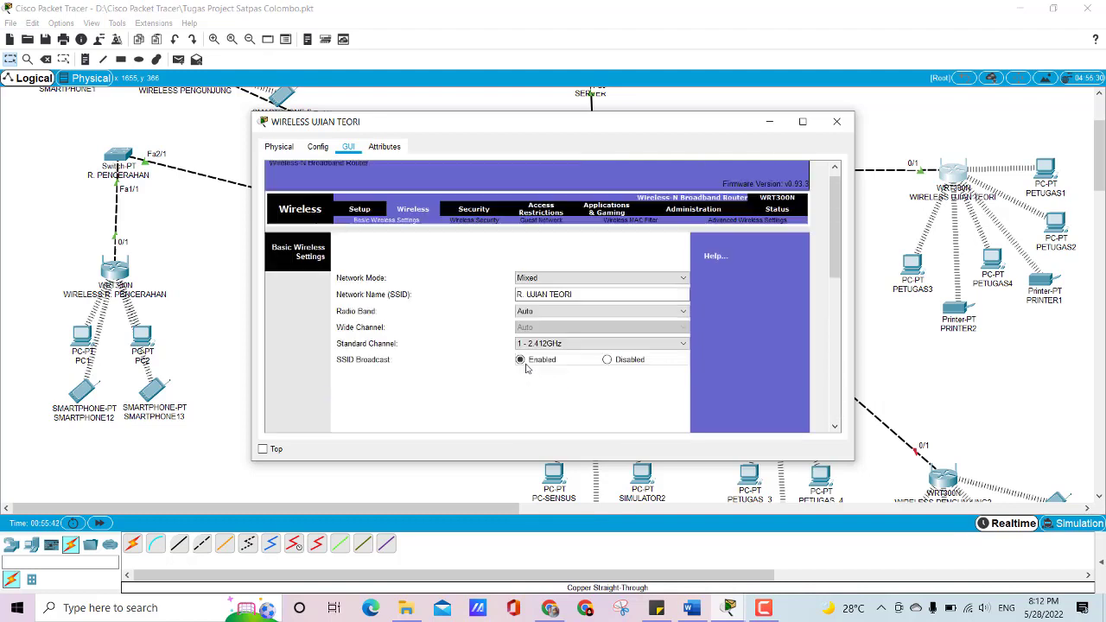
Step: Check the WIRELESS UJIAN TEORI router's wireless authentication and encryption configuration, and close its window
click(317, 146)
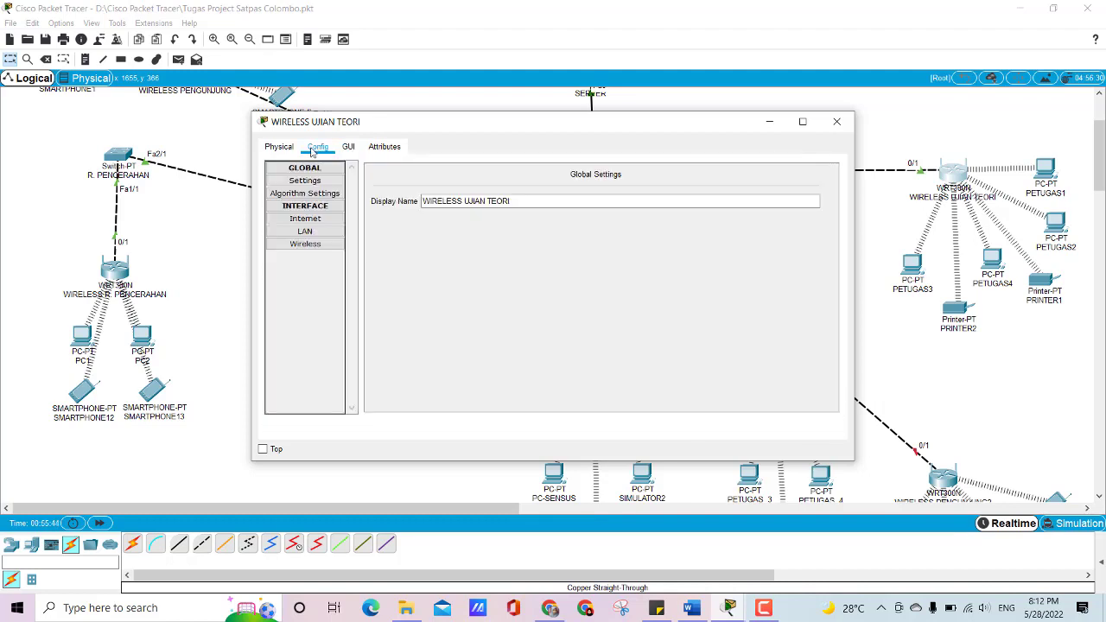
click(313, 247)
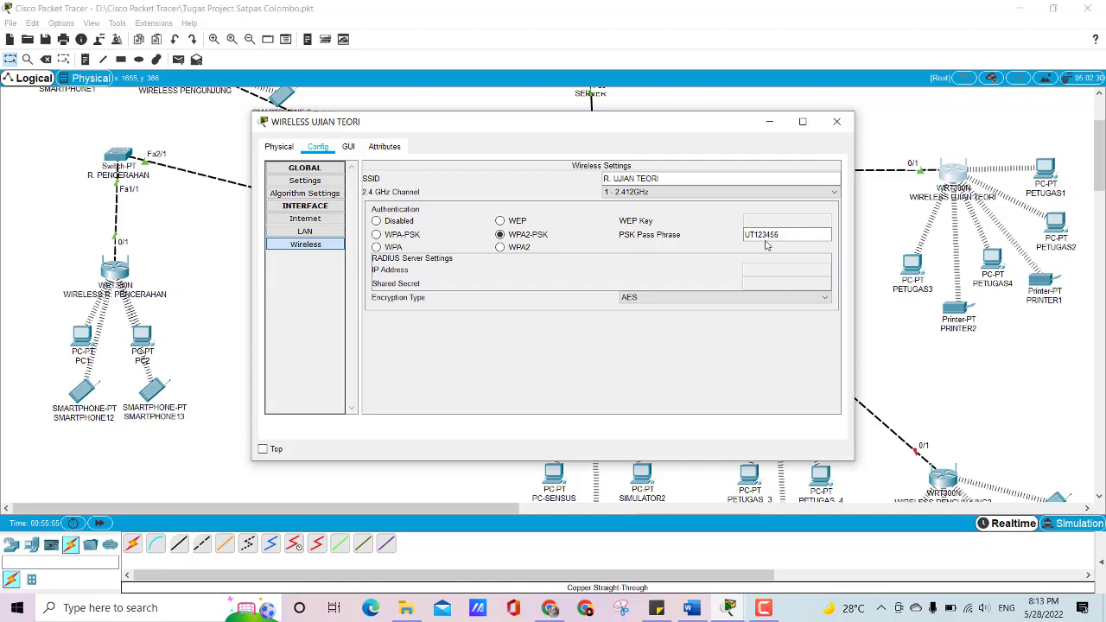
click(836, 121)
Step: Open the WIRELESS PENGUNJUNG router, examine its basic wireless settings including the network name, and close its window
scroll(911, 342, down, 4)
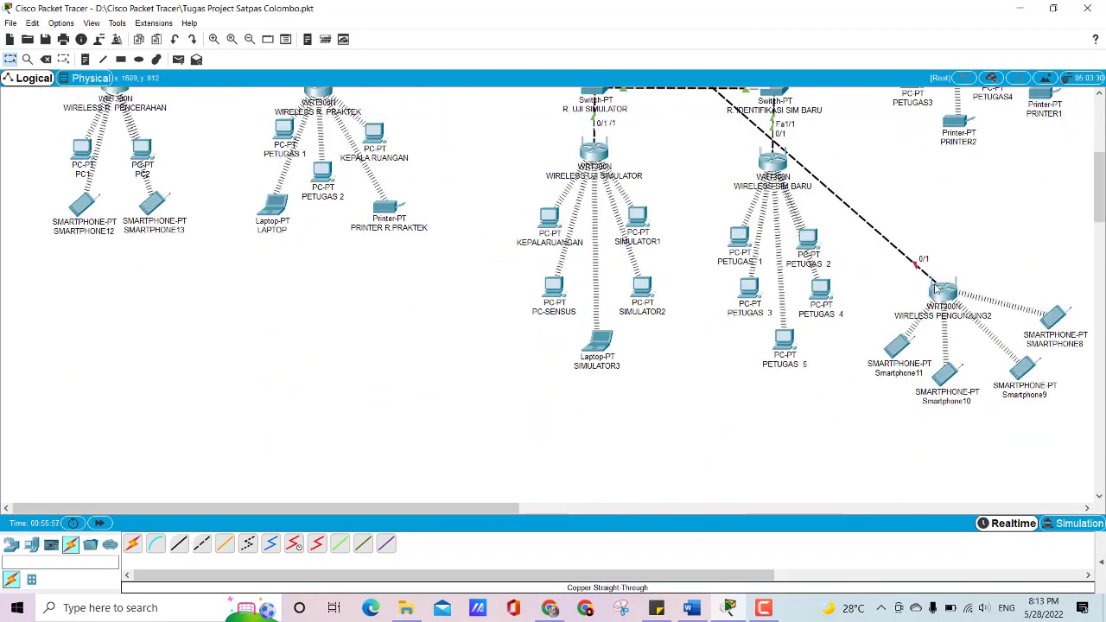
scroll(889, 246, up, 7)
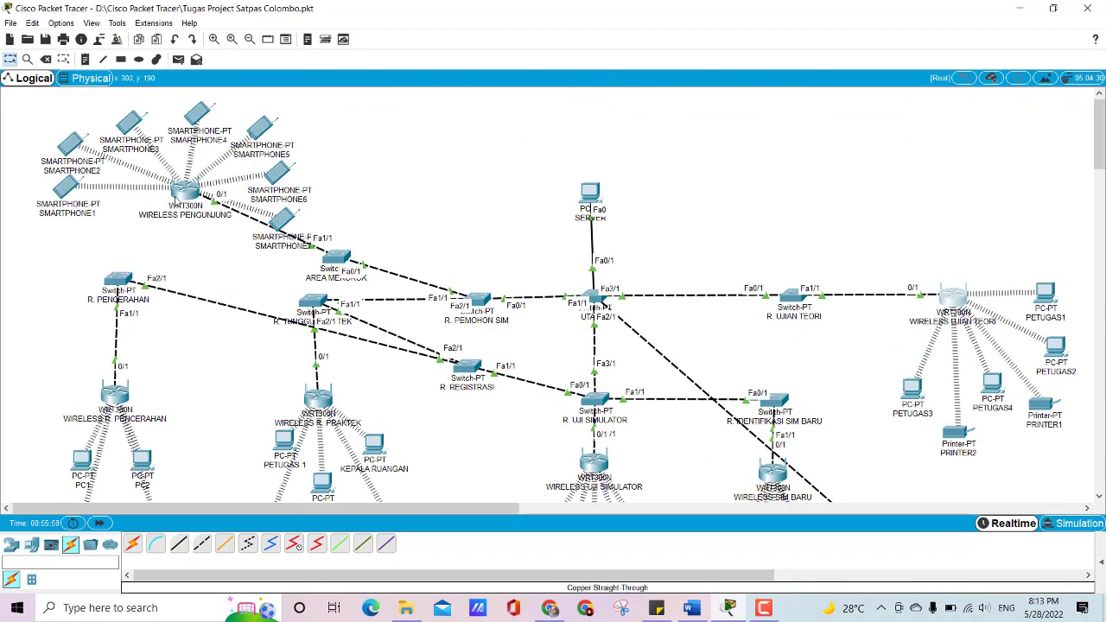
click(183, 192)
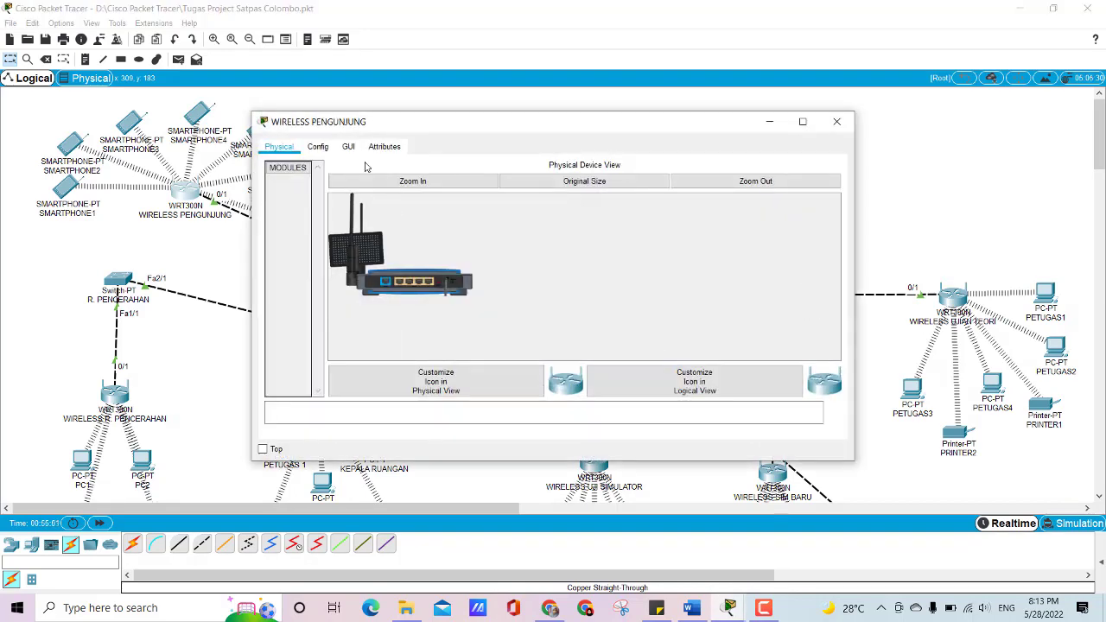
click(348, 147)
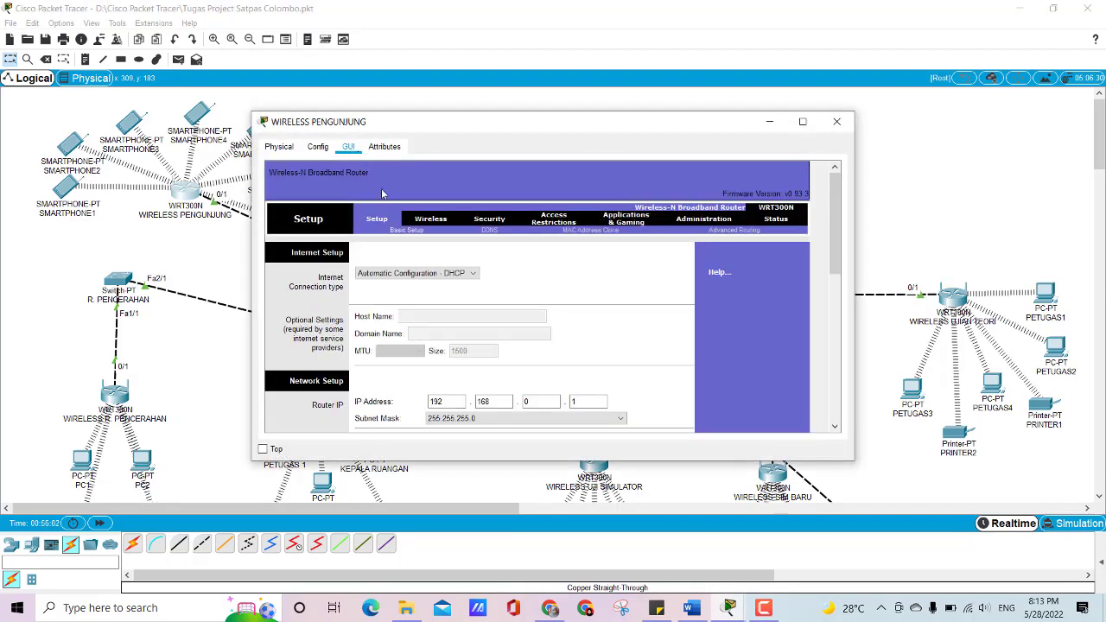
click(431, 221)
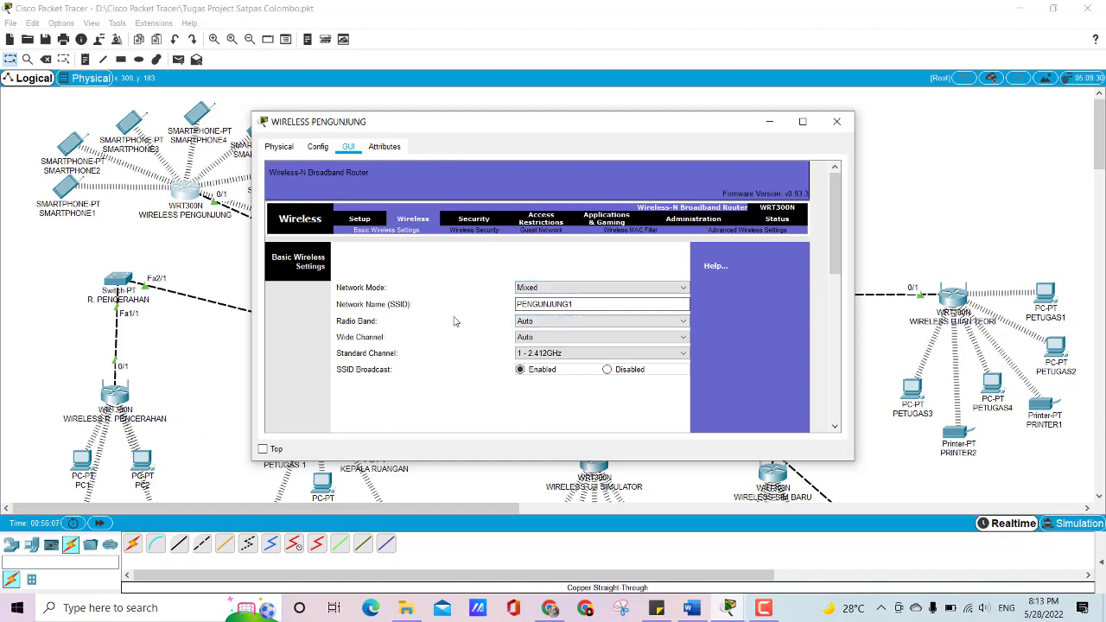
scroll(461, 330, down, 2)
scroll(462, 330, down, 5)
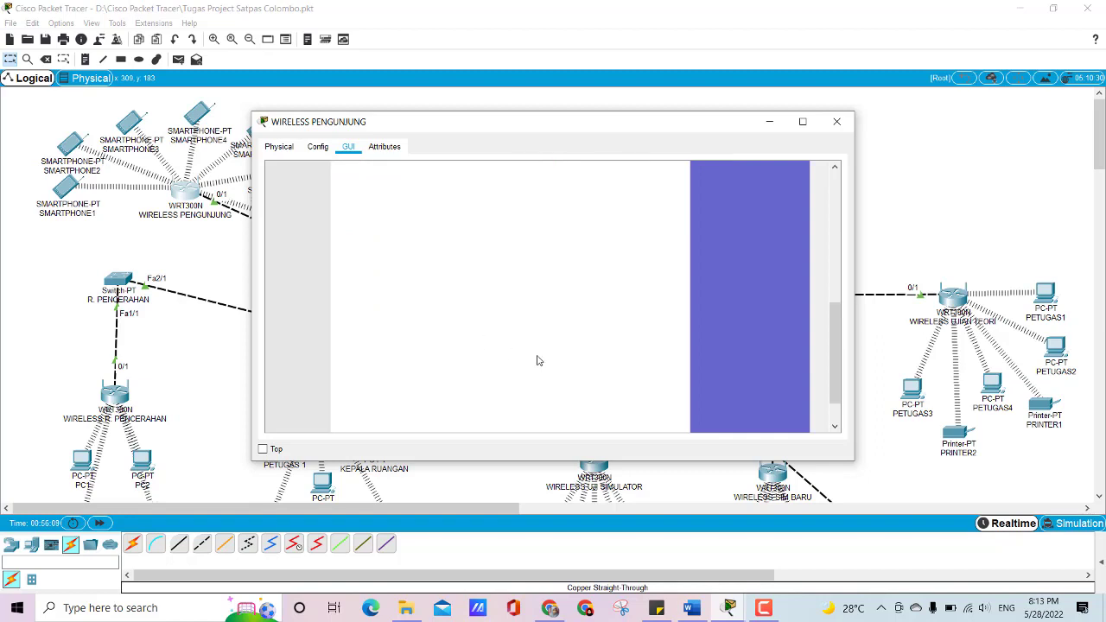
scroll(516, 351, up, 7)
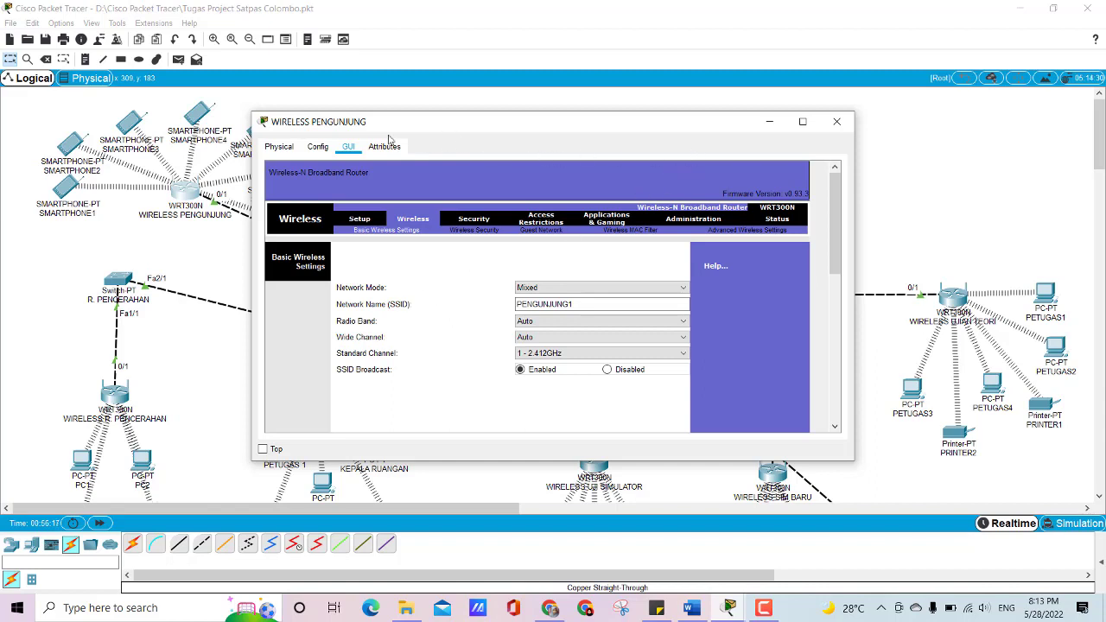
click(836, 121)
Step: Open the WIRELESS PENGUNJUNG2 router, examine its basic wireless settings including the network name, and close its window
scroll(877, 252, down, 5)
scroll(888, 245, up, 1)
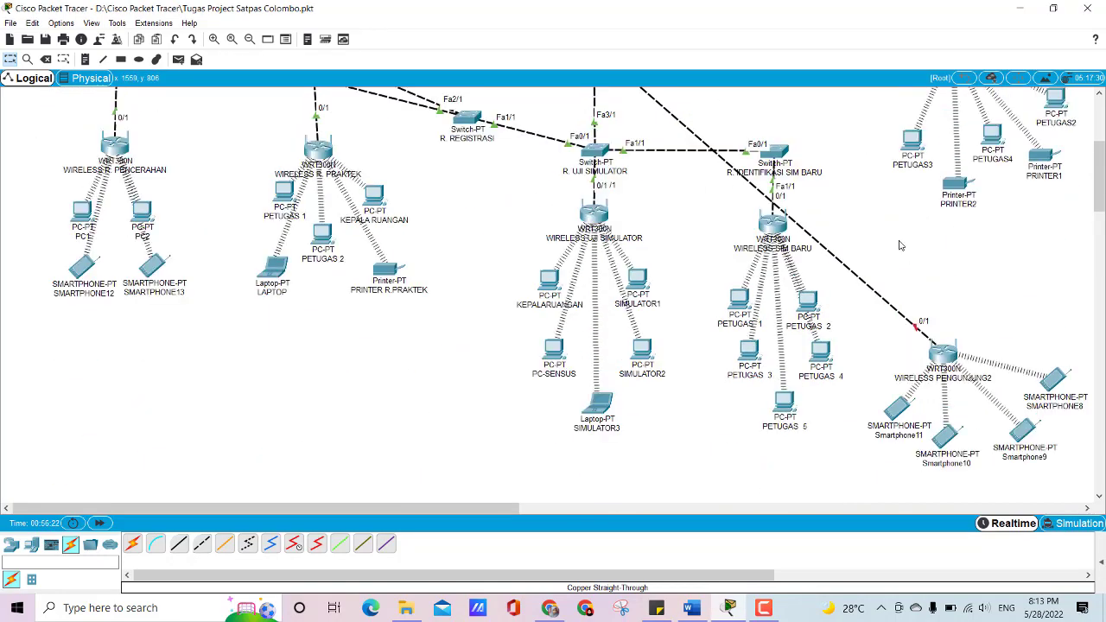
click(946, 355)
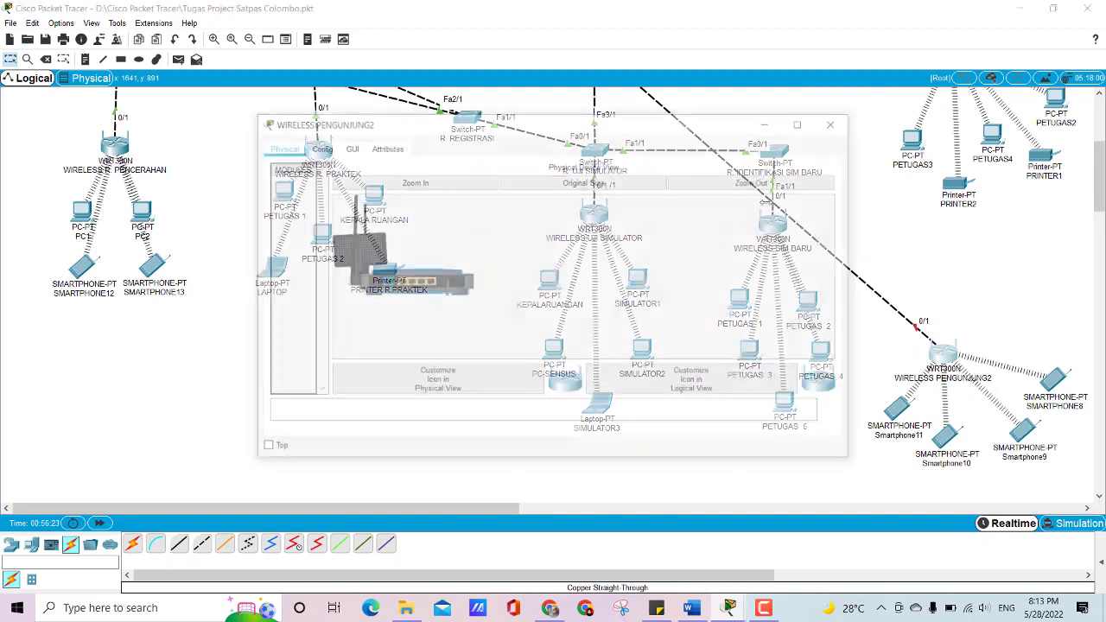
click(348, 149)
click(430, 220)
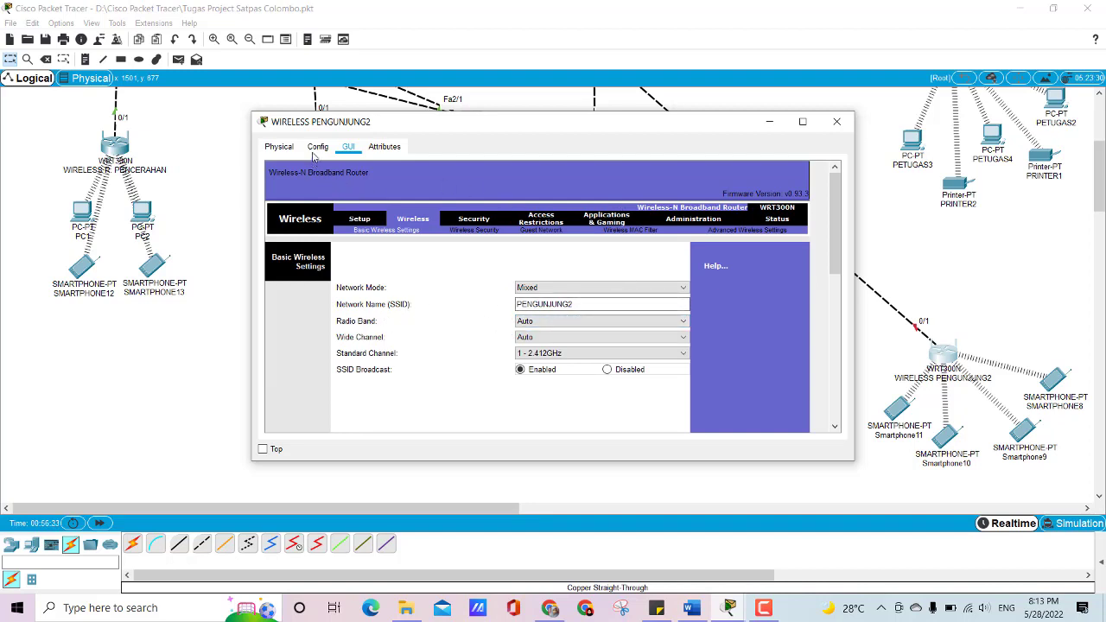
click(834, 125)
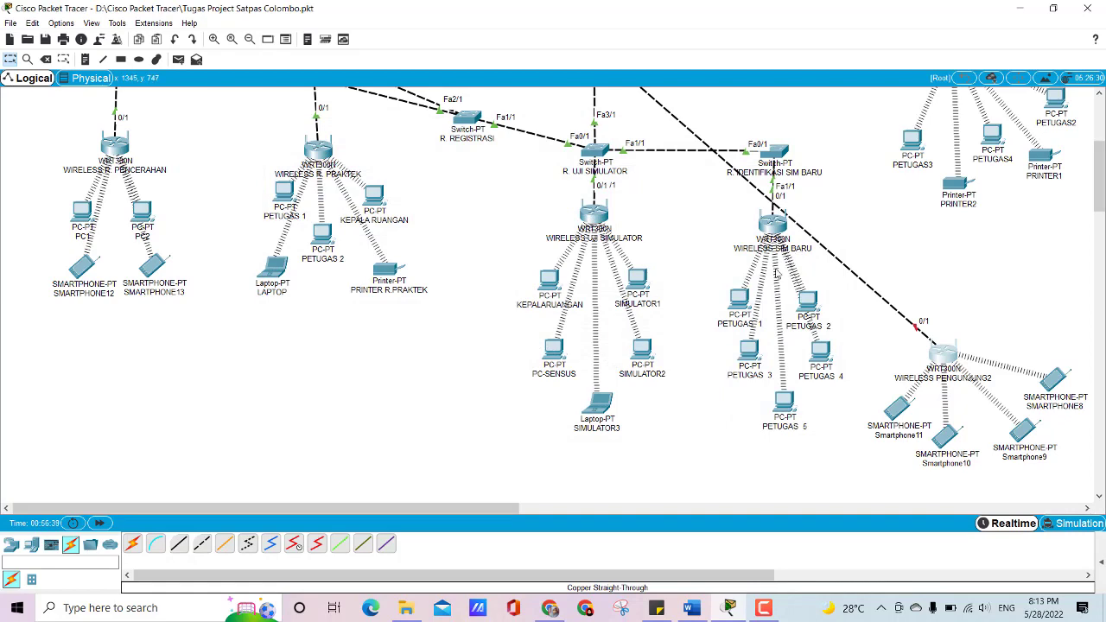
Step: Open PC1 in the R. PENCERAHAN group and examine its static IP configuration, including address, subnet mask and gateway
scroll(776, 273, up, 5)
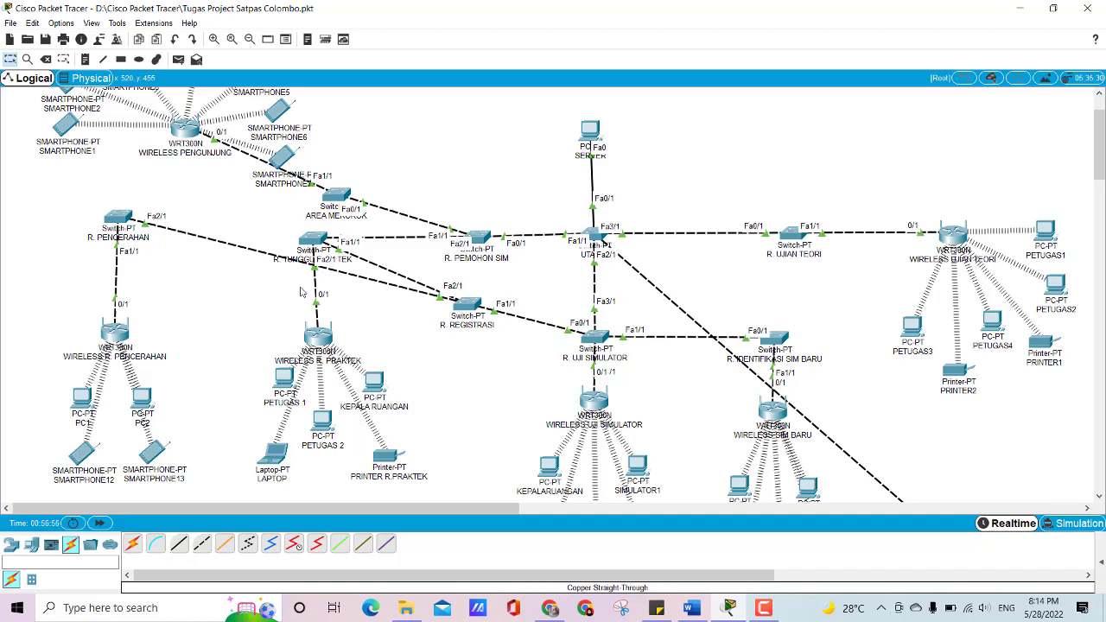
scroll(234, 298, down, 1)
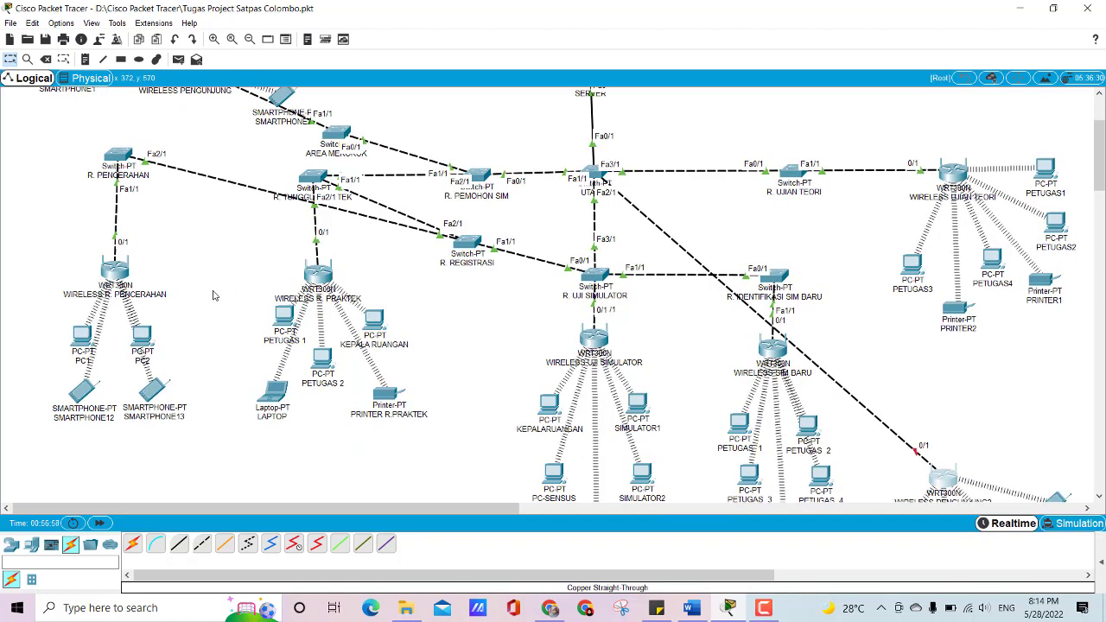
click(81, 341)
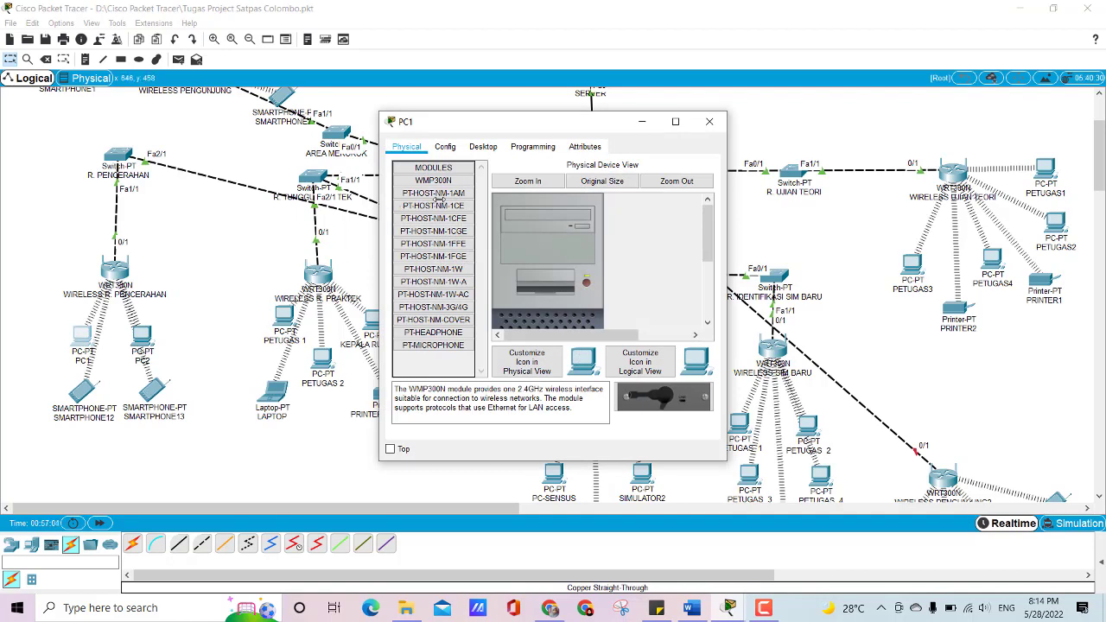
click(445, 147)
click(482, 147)
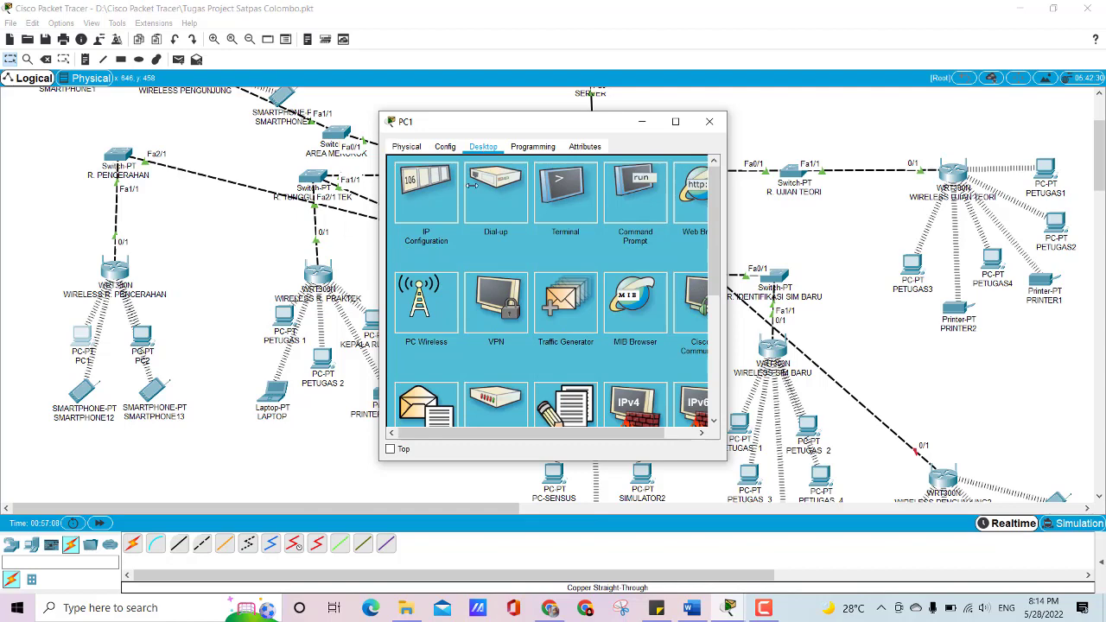
click(456, 149)
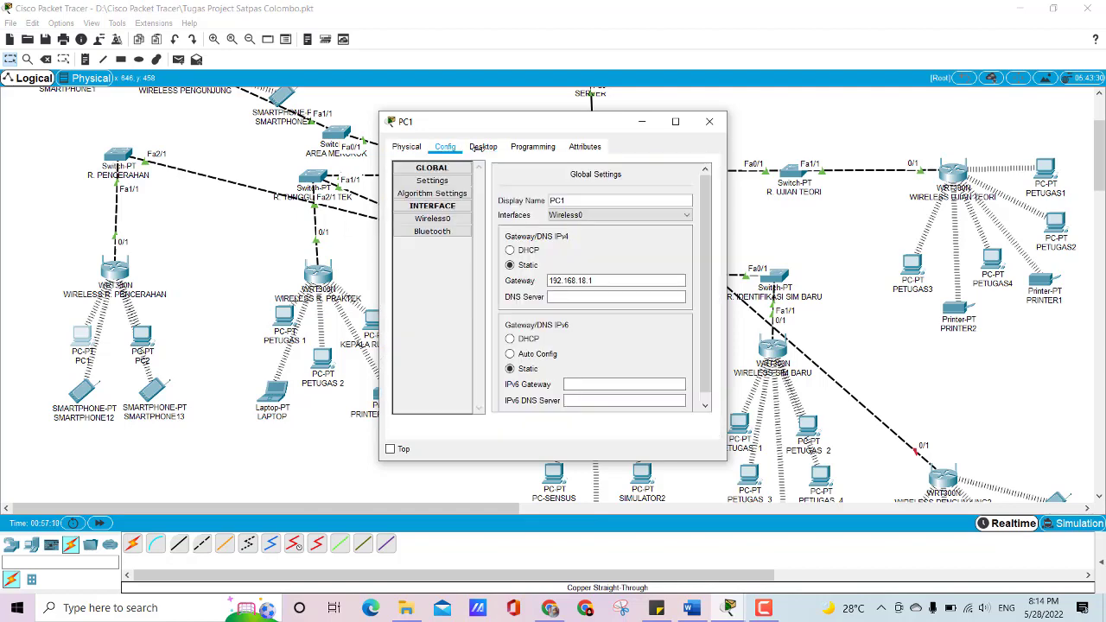
click(479, 149)
click(432, 200)
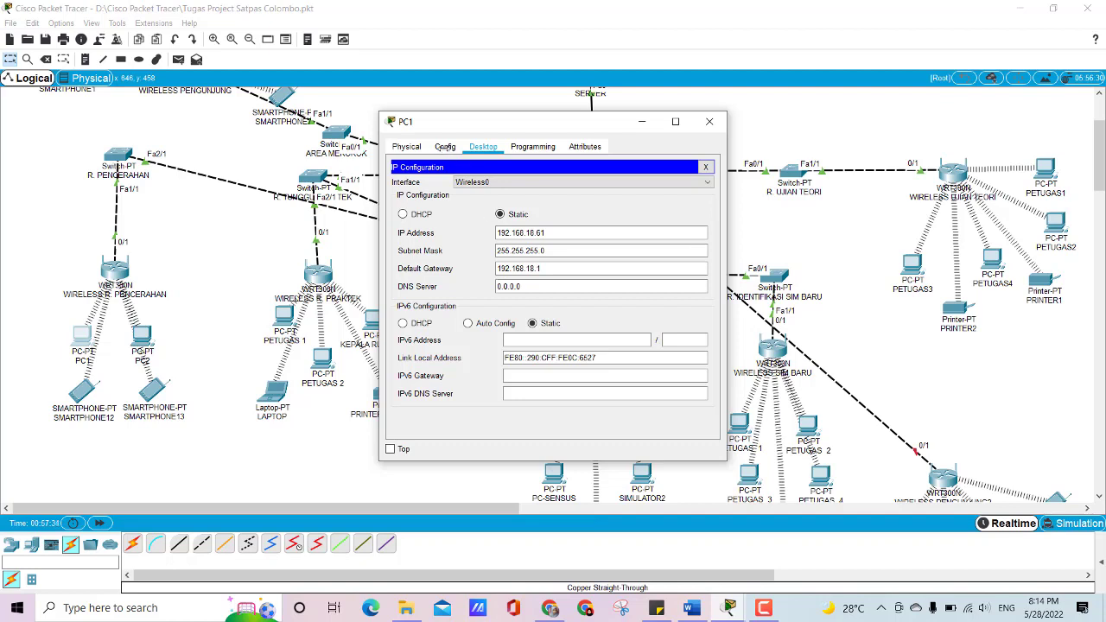
Step: Check PC1's global gateway settings and its Wireless0 SSID, authentication and IP settings, and close its window
click(445, 147)
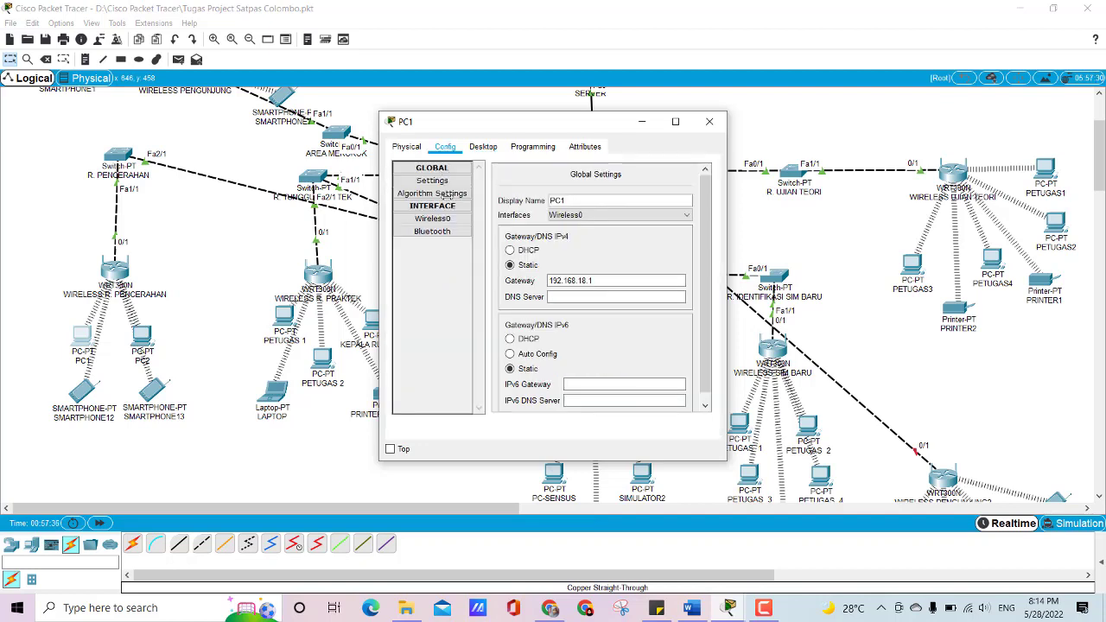
click(446, 181)
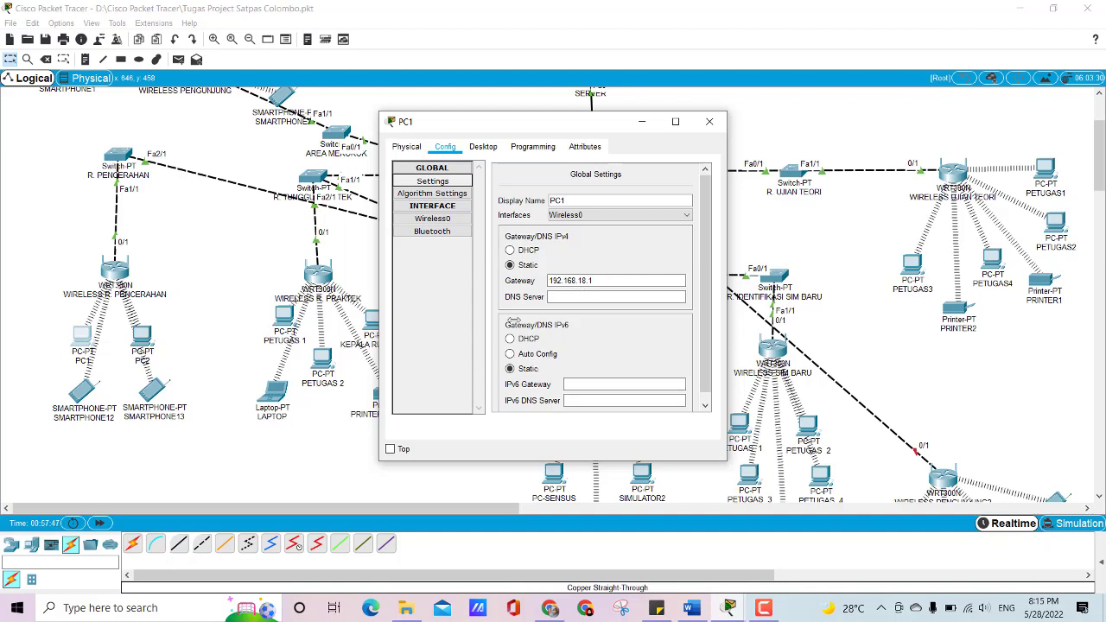
click(432, 218)
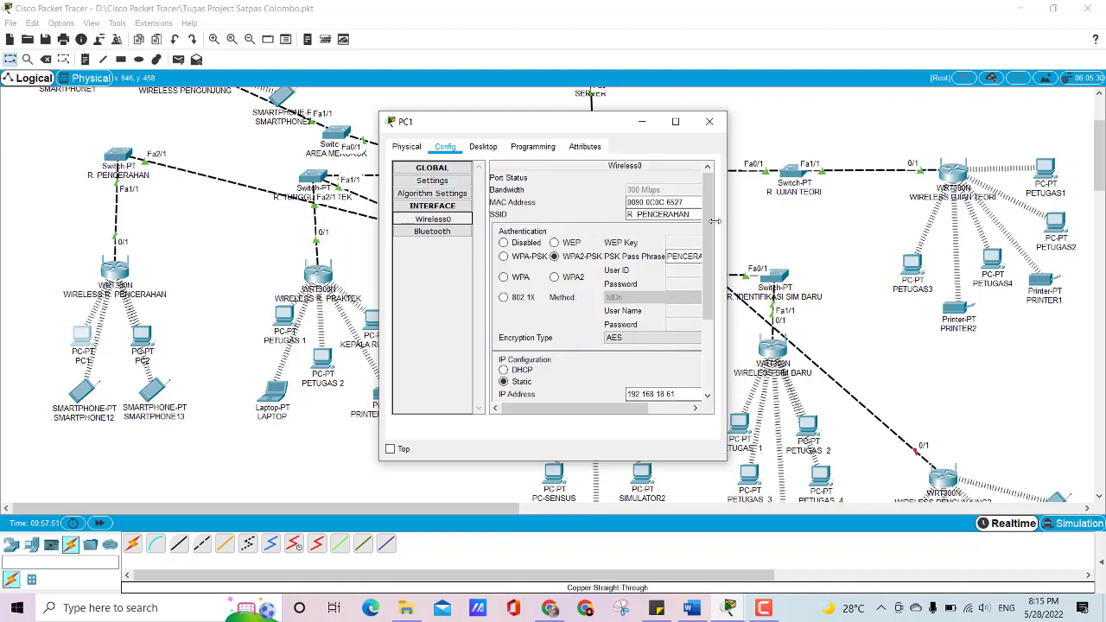
drag(724, 208, 753, 215)
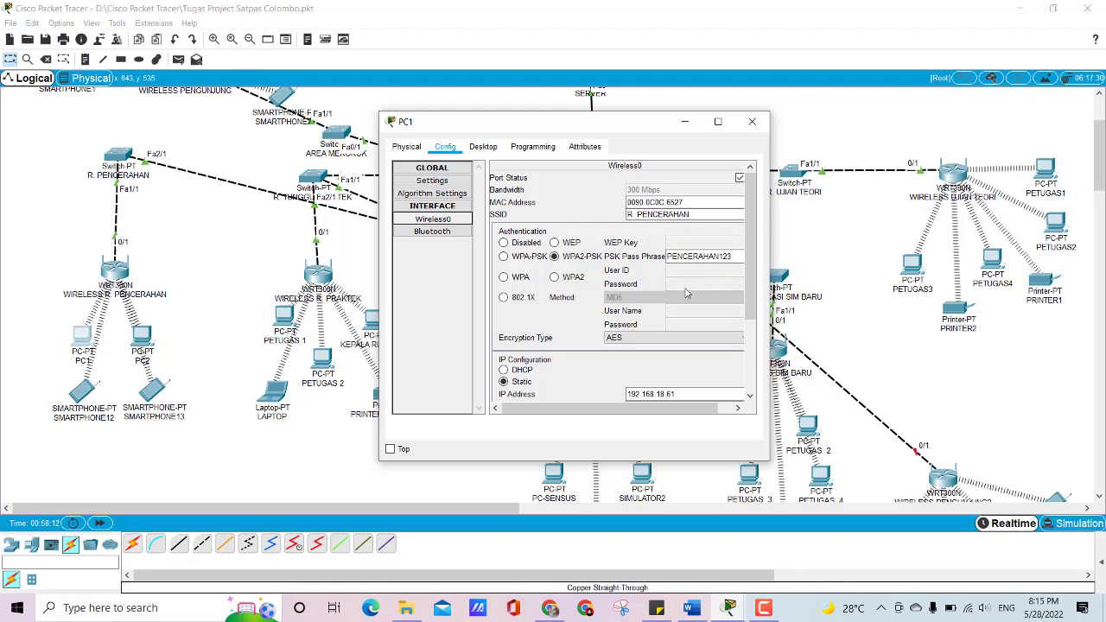
scroll(577, 316, down, 3)
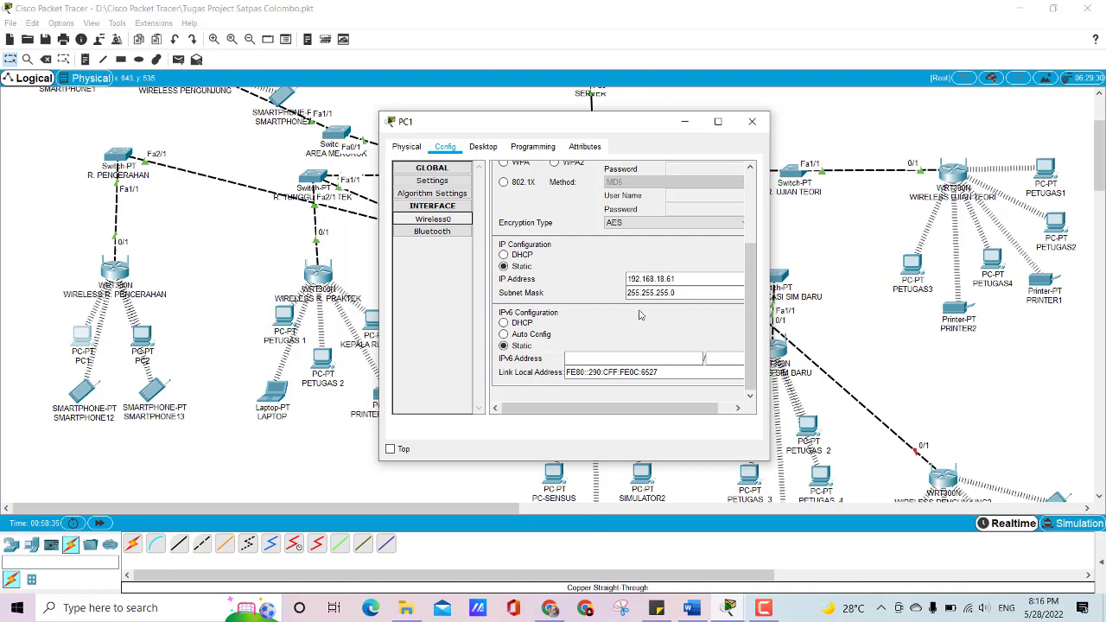
click(753, 122)
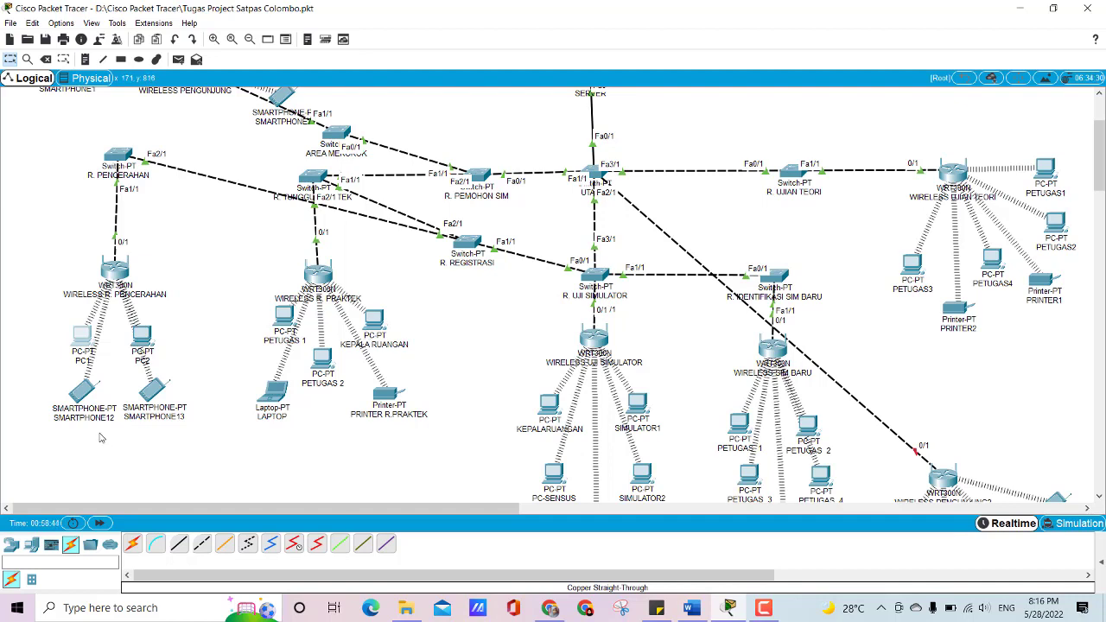
Step: Open LAPTOP in the R. PRAKTEK group and examine its static IP configuration
click(275, 397)
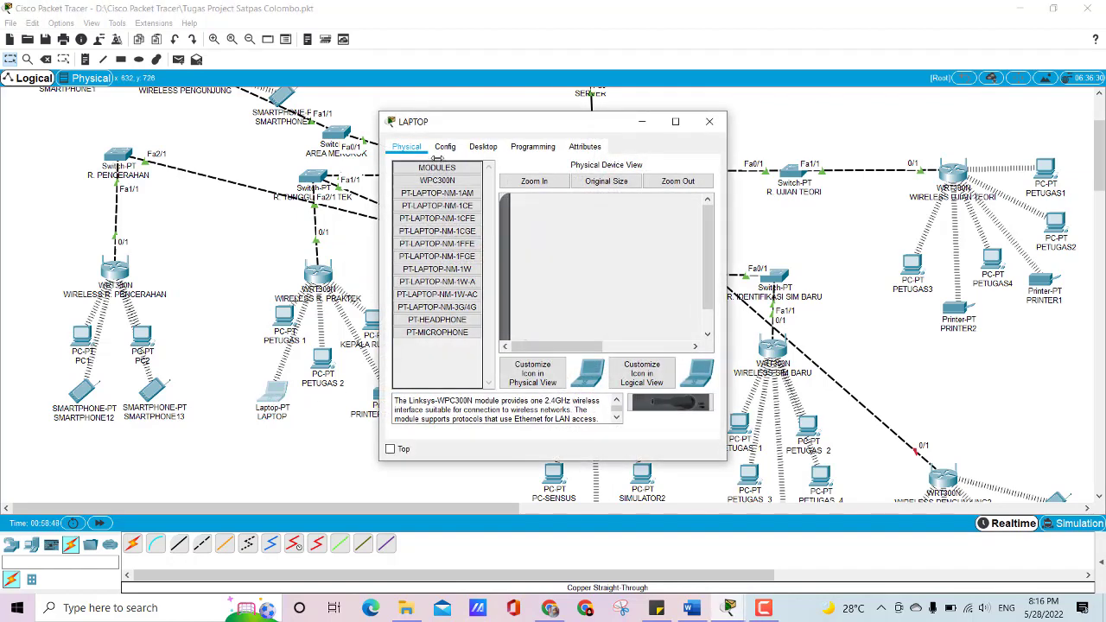
click(482, 147)
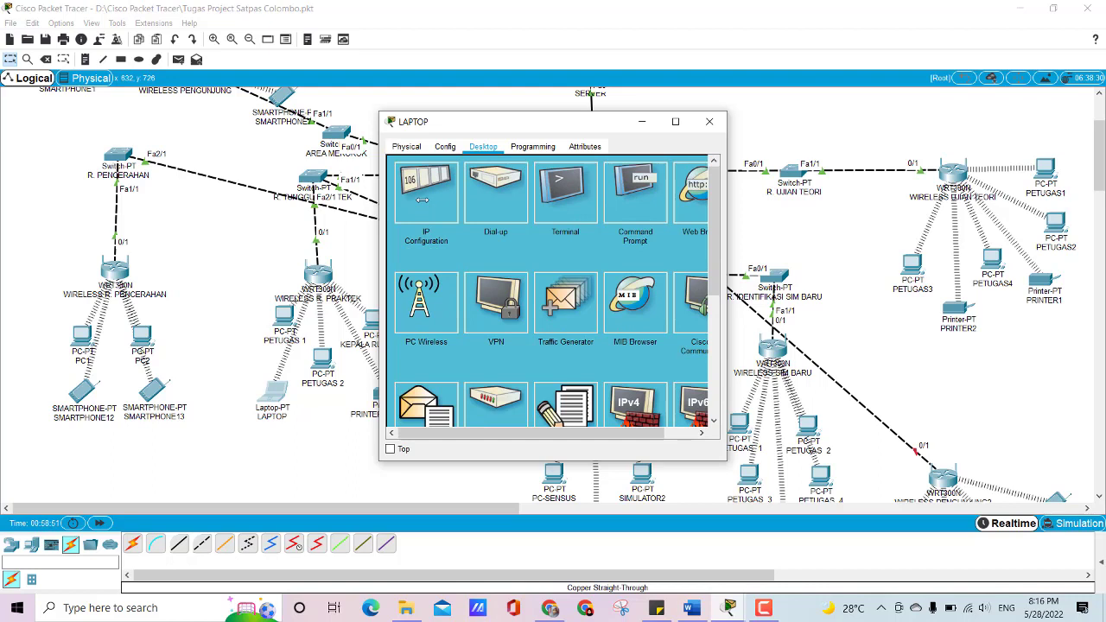
click(422, 200)
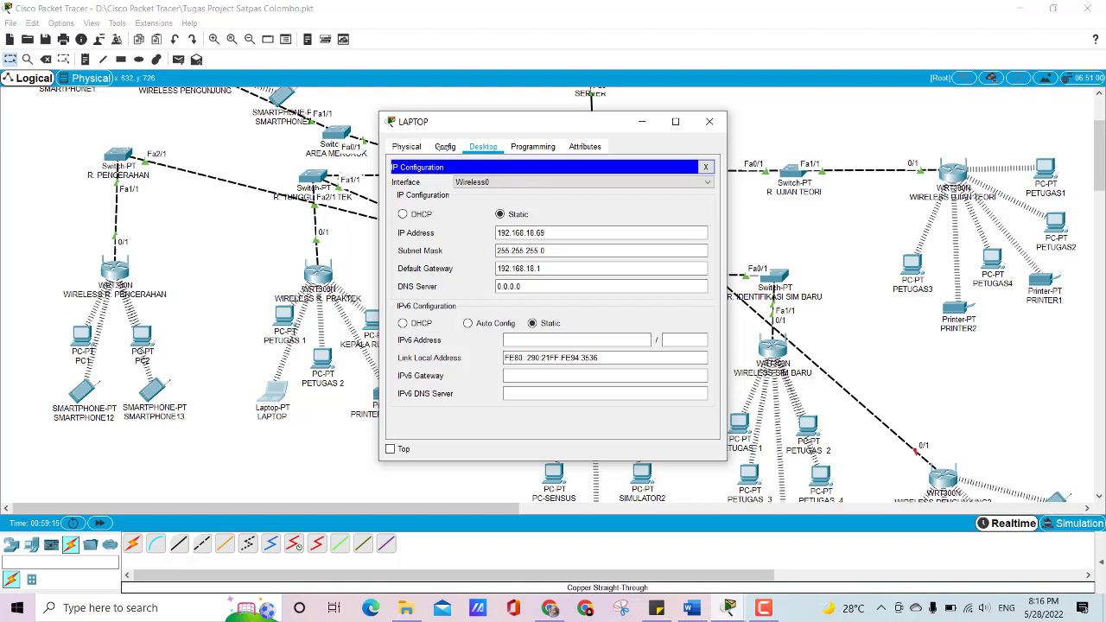
Step: Check LAPTOP's global gateway settings and its Wireless0 SSID, authentication and IP settings, and close its window
click(444, 147)
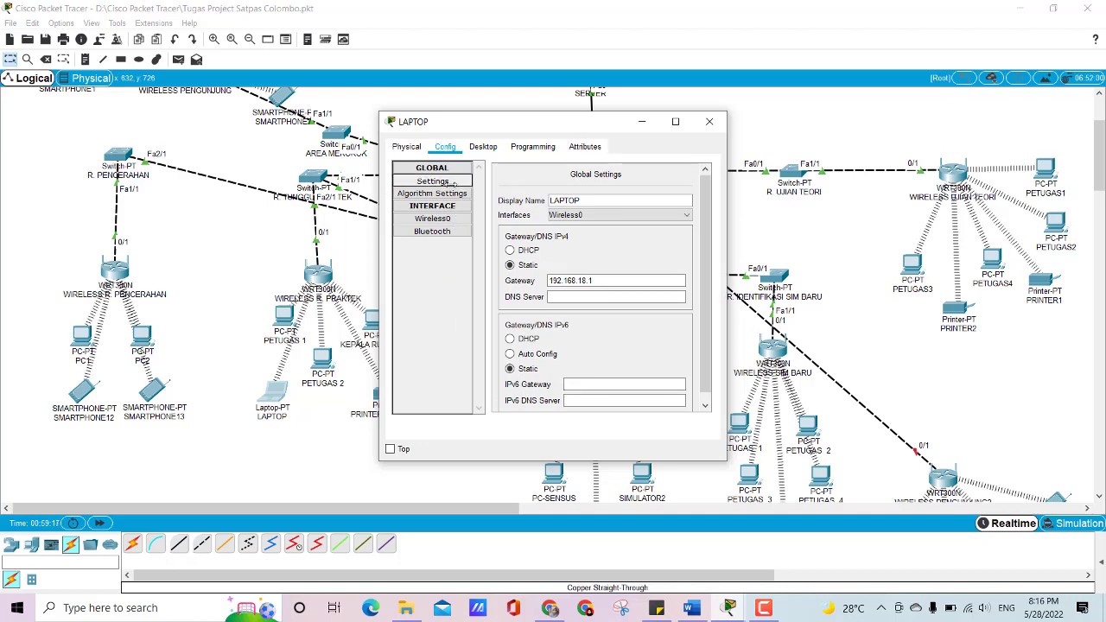
scroll(598, 234, down, 1)
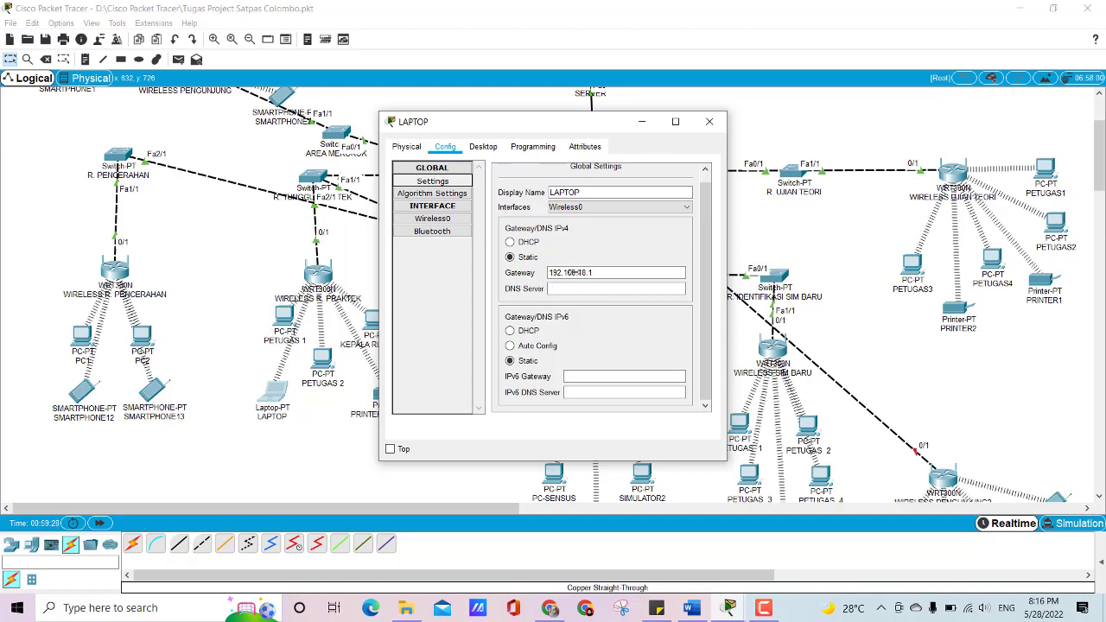
click(441, 219)
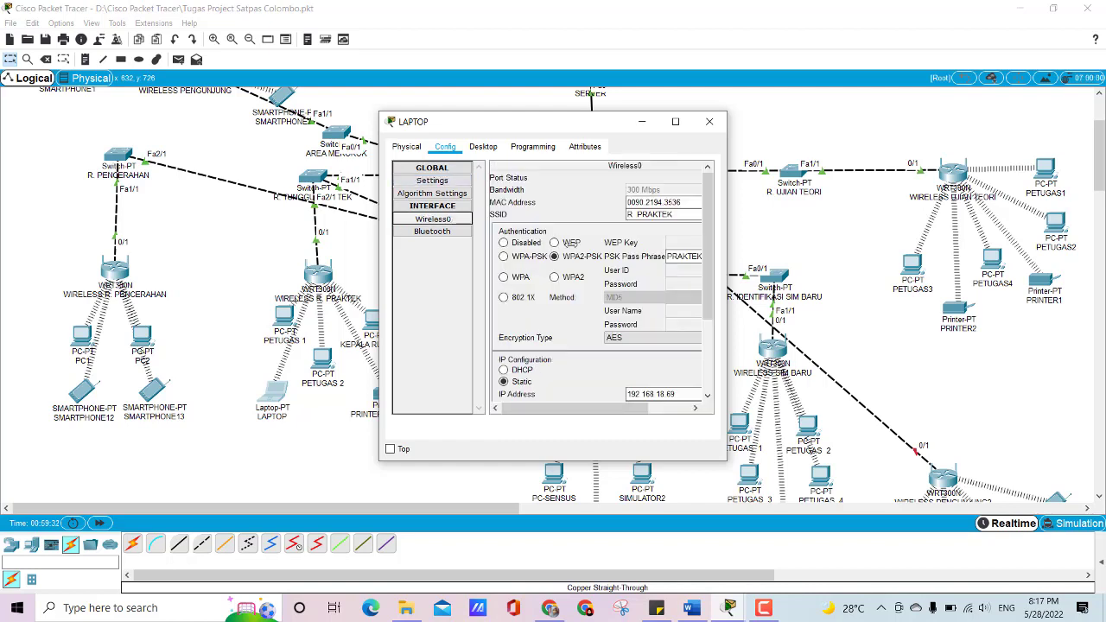
drag(726, 216, 784, 214)
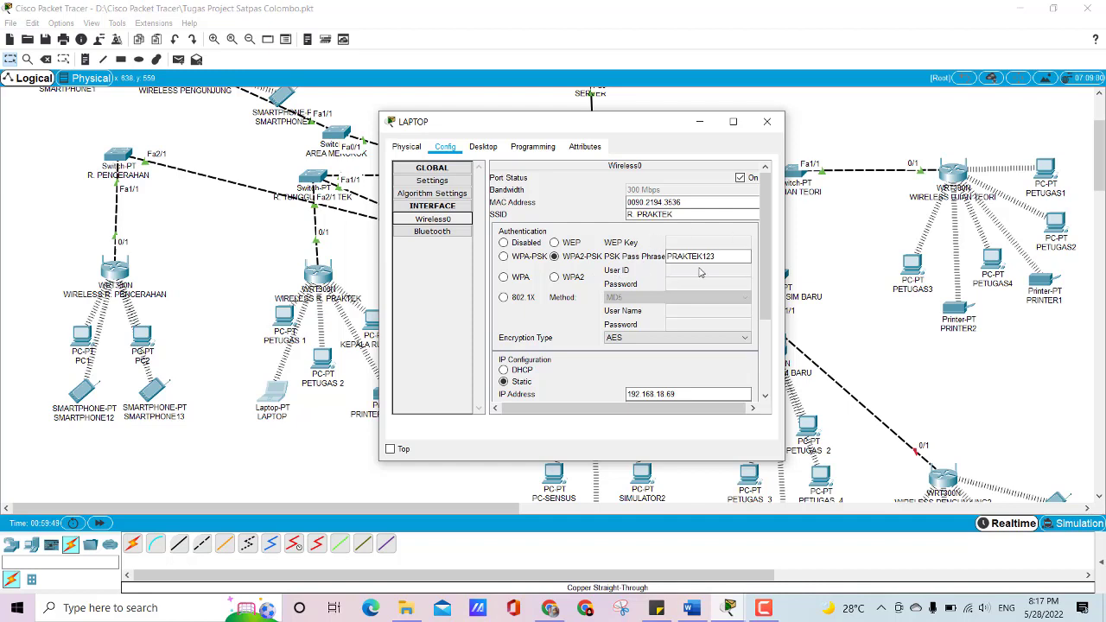
scroll(572, 318, down, 3)
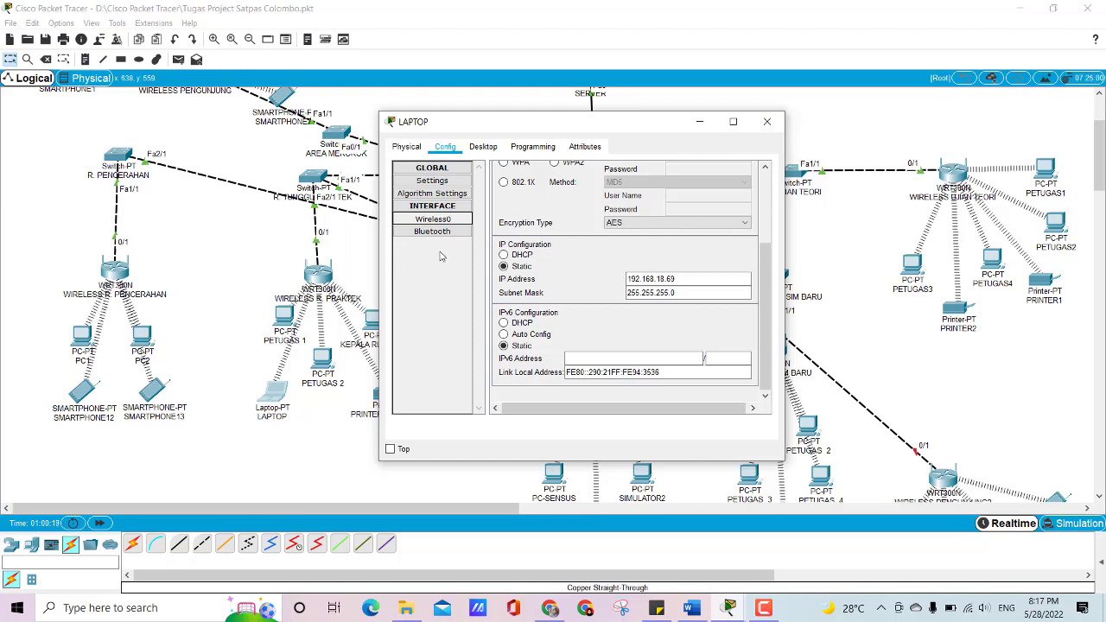
click(767, 121)
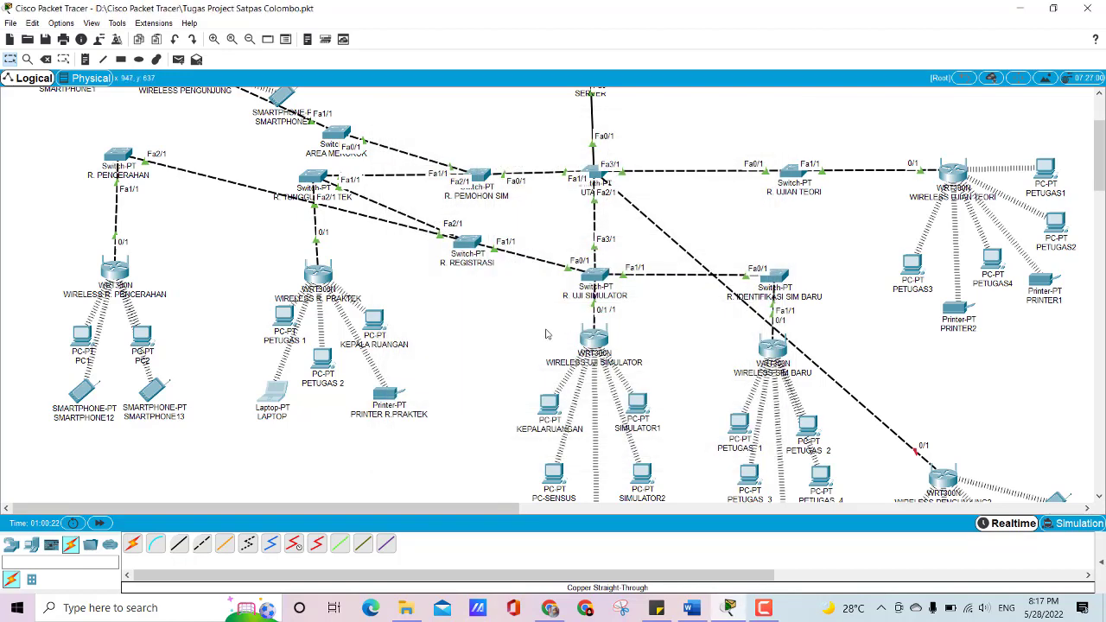
Step: Open SMARTPHONE12 in the R. PENCERAHAN group and examine its static IP configuration
click(84, 393)
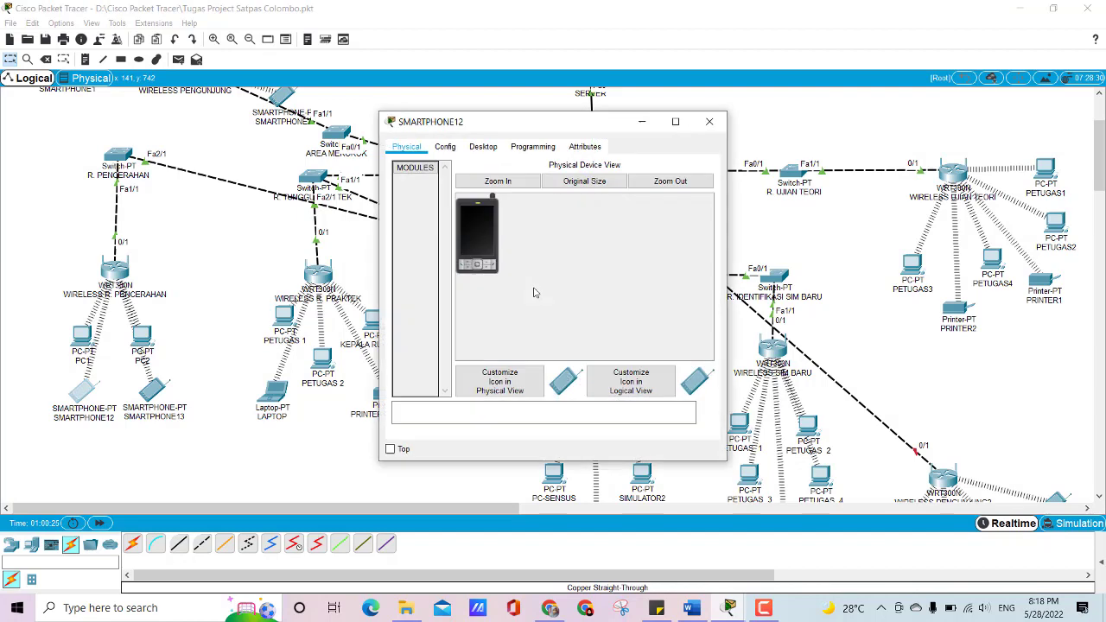
click(484, 148)
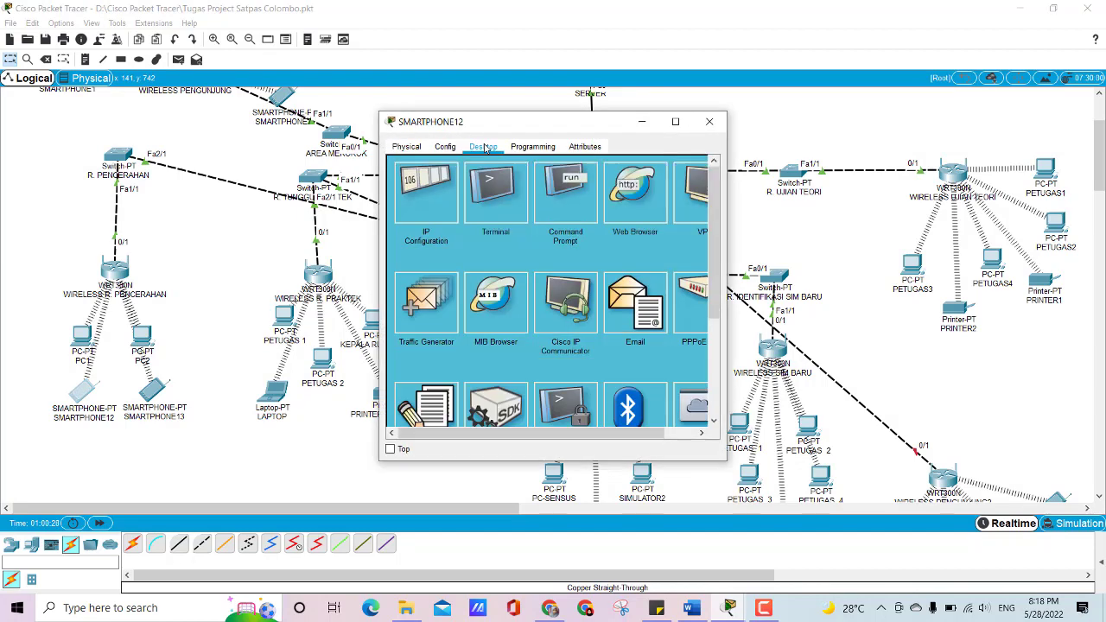
click(431, 200)
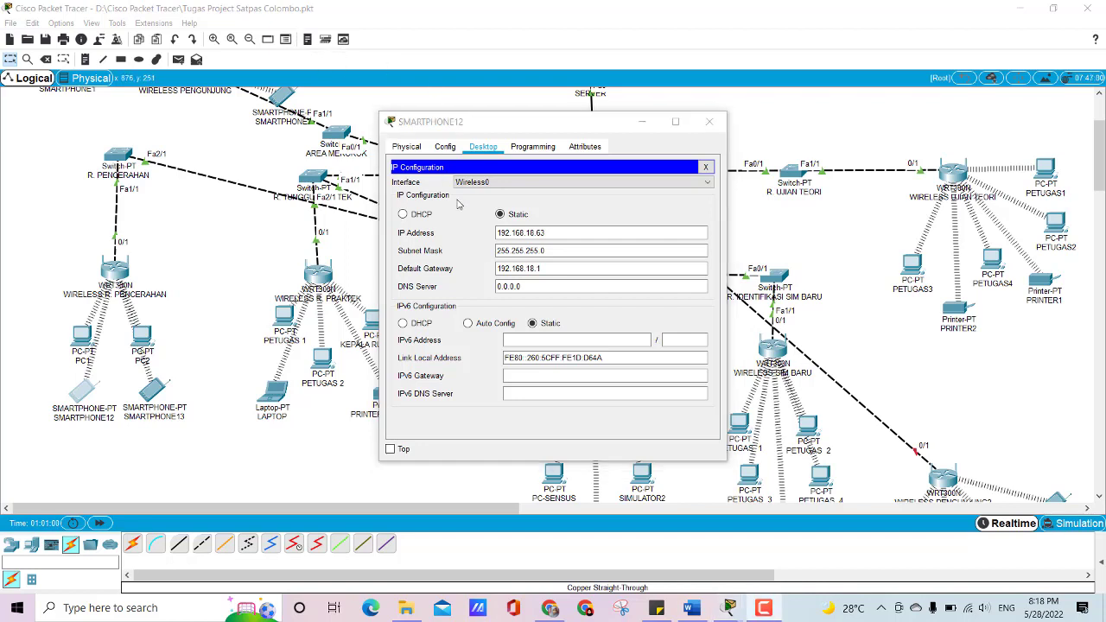
Step: Review SMARTPHONE12's global settings, including the IPv4 and IPv6 gateway and DNS options
click(446, 147)
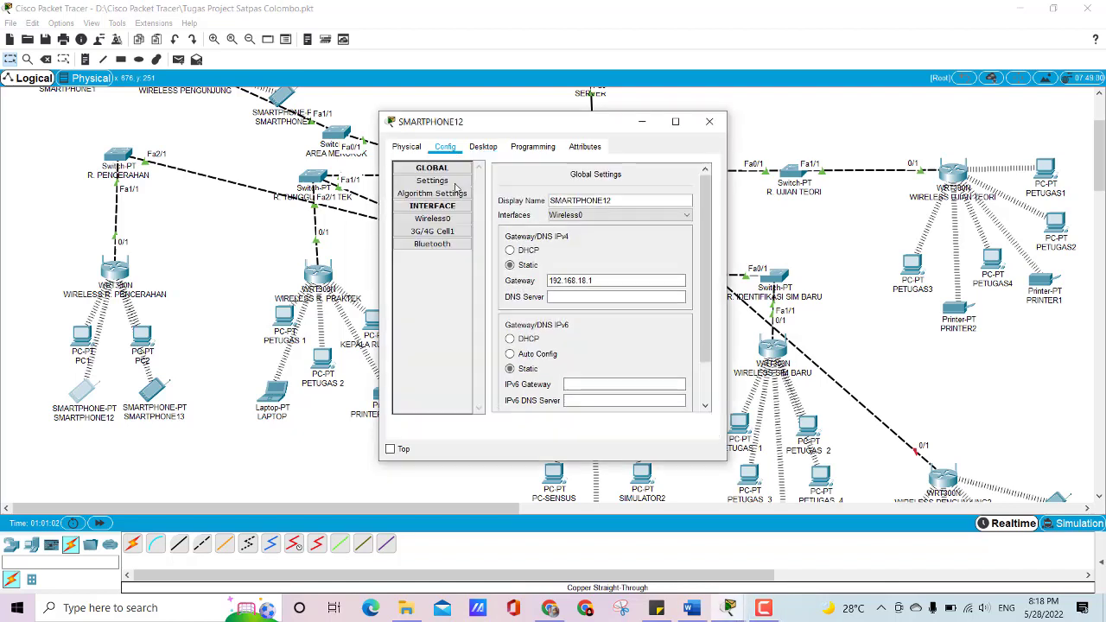
click(456, 185)
scroll(569, 312, down, 2)
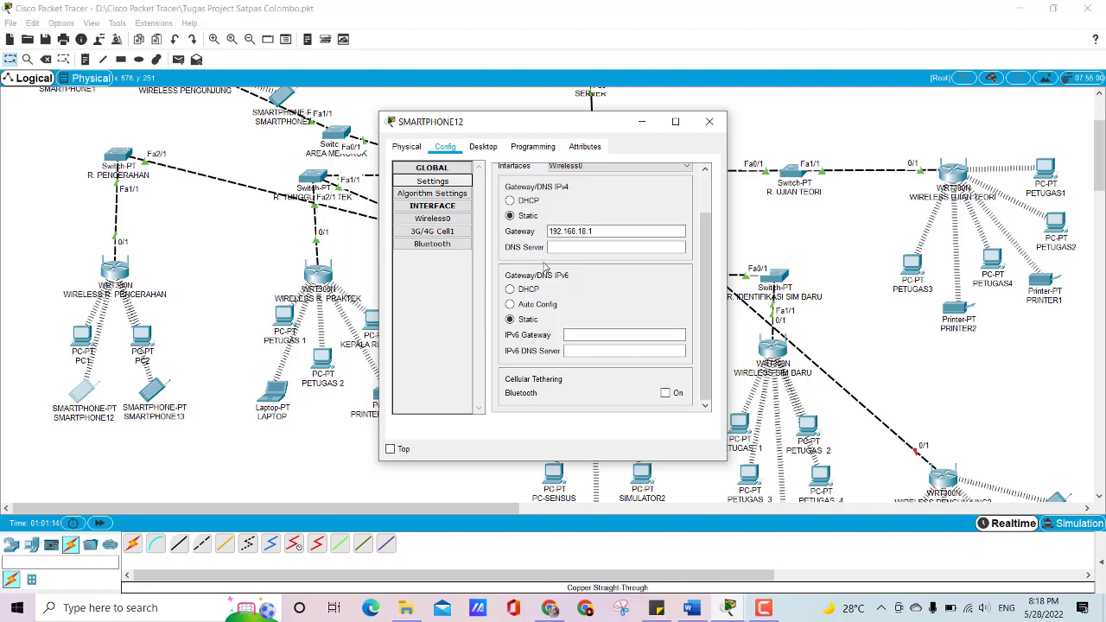
scroll(542, 266, up, 2)
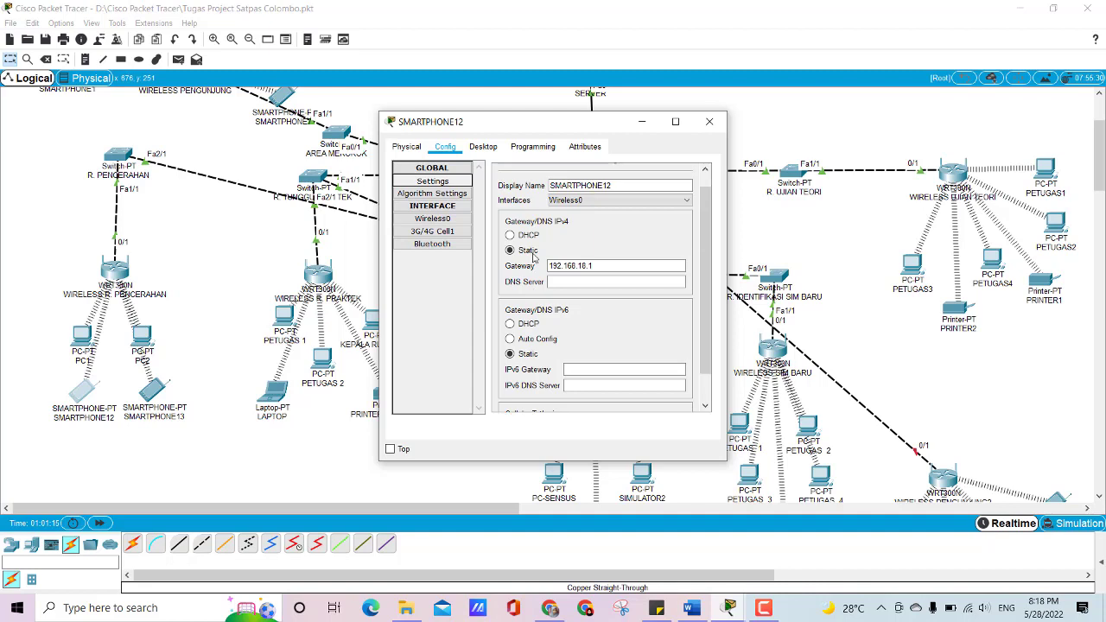
Step: Examine SMARTPHONE12's Wireless0 SSID, authentication, encryption and IP settings, widening and repositioning its window
click(459, 221)
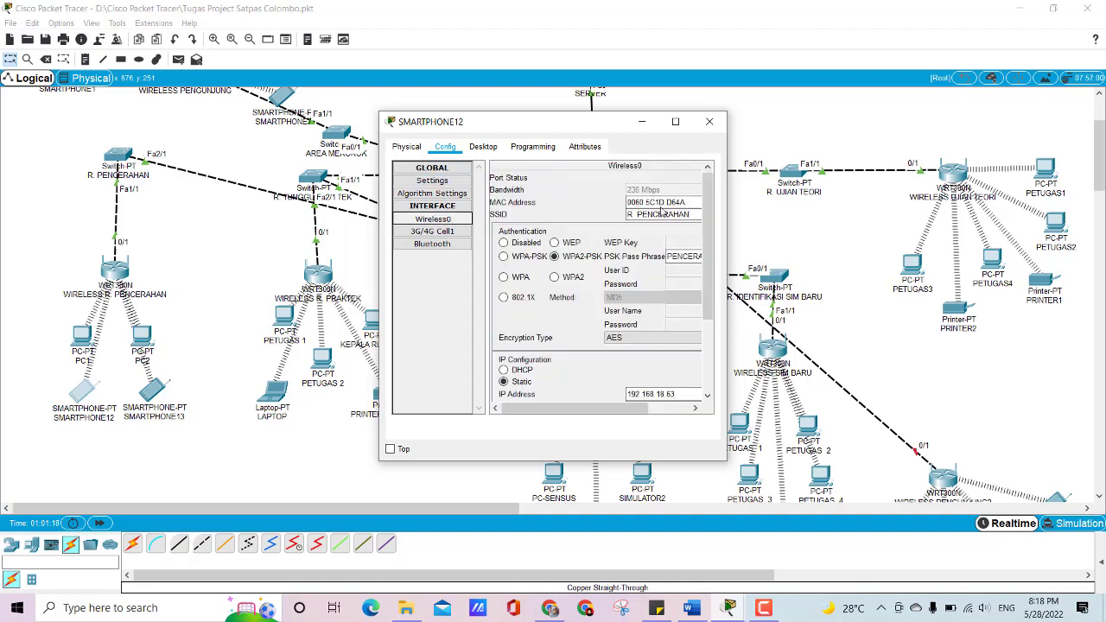
drag(726, 195, 760, 186)
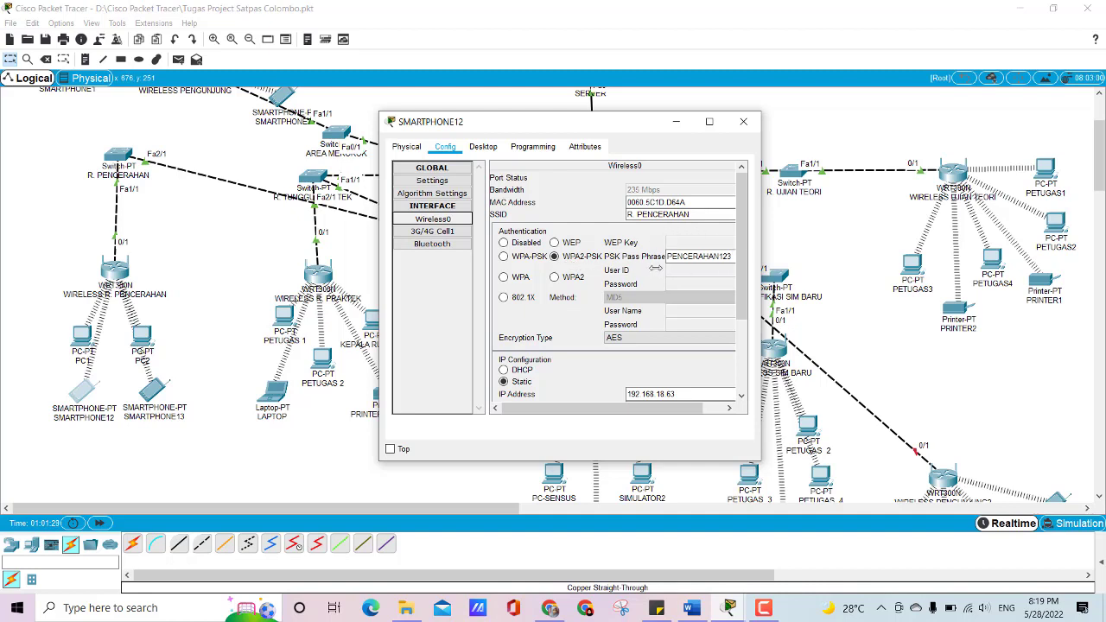
scroll(569, 330, down, 3)
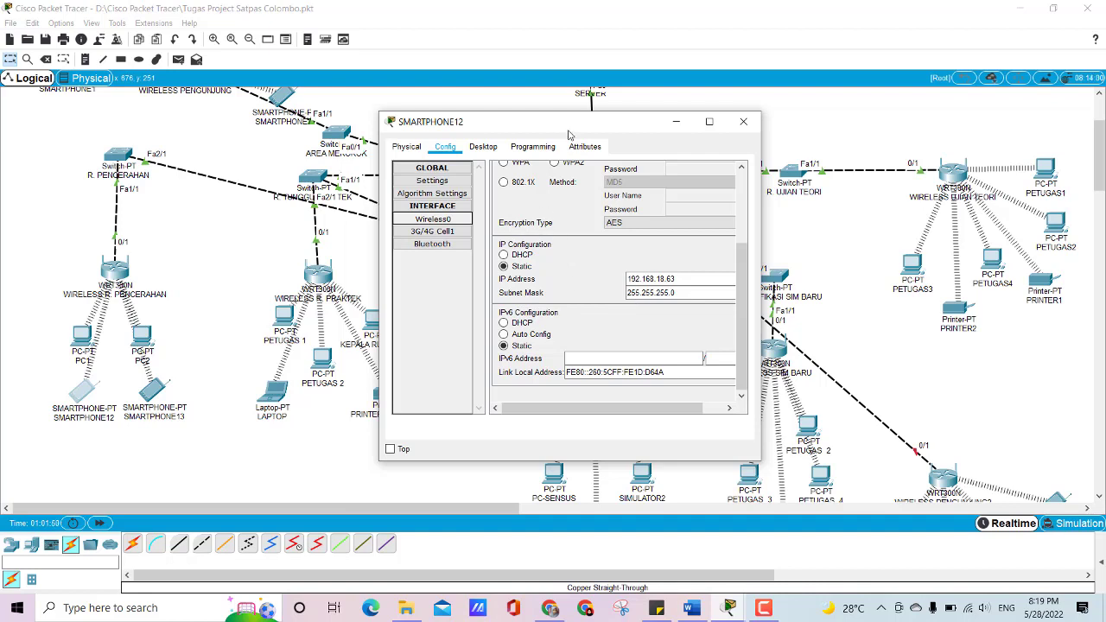
drag(571, 130, 632, 127)
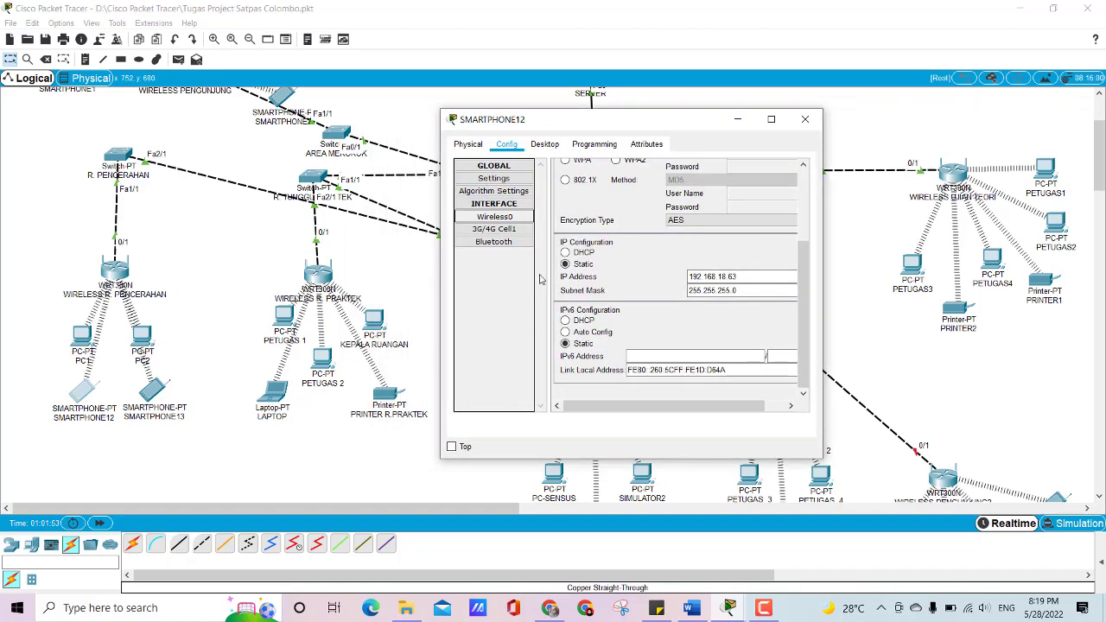
Step: Close SMARTPHONE12's window and review PRINTER R.PRAKTEK's global settings, including the IPv4 and IPv6 gateway and DNS options
scroll(641, 245, up, 3)
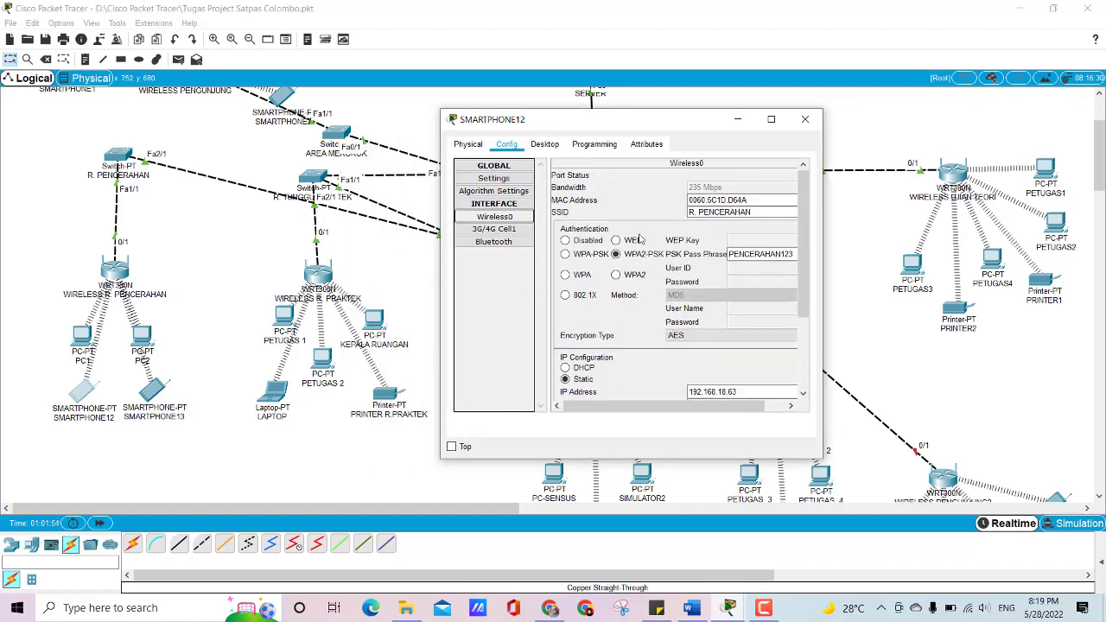
click(810, 125)
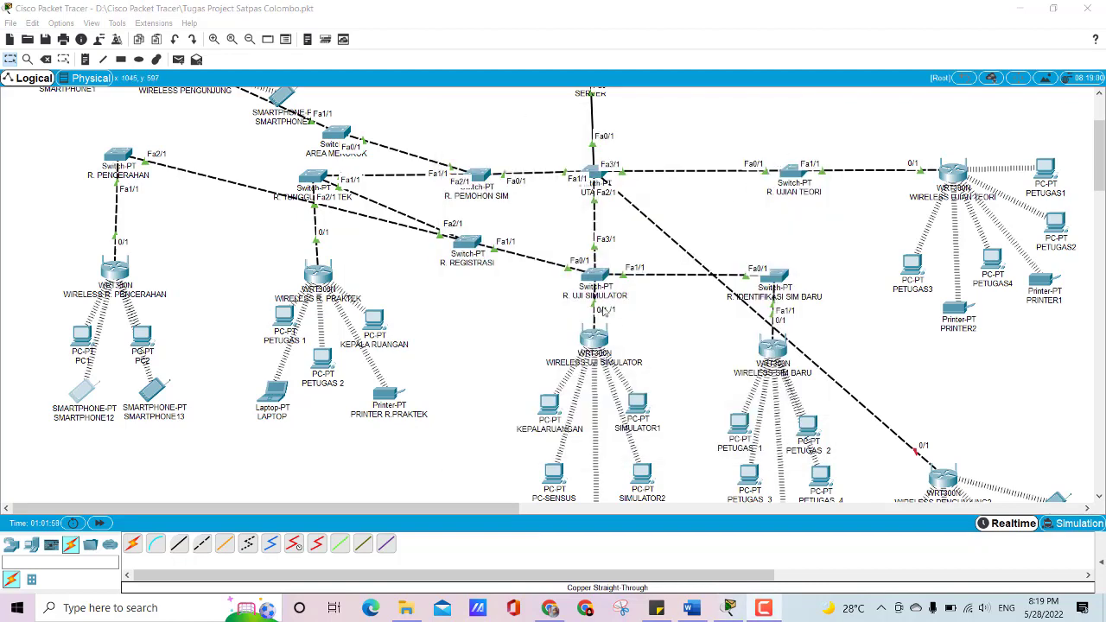
click(388, 397)
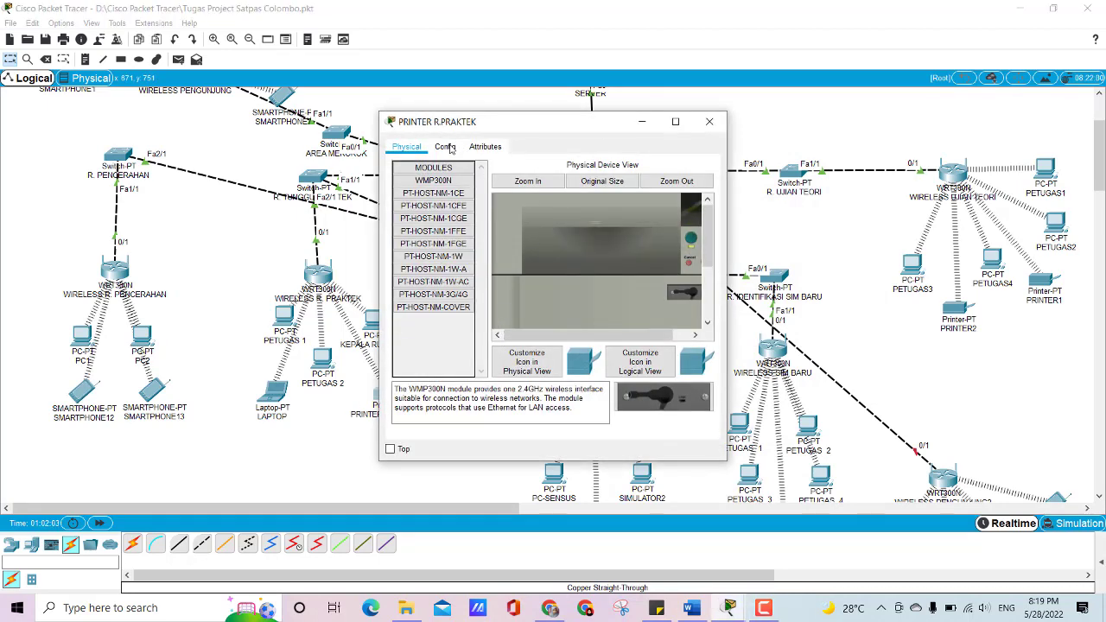
click(448, 148)
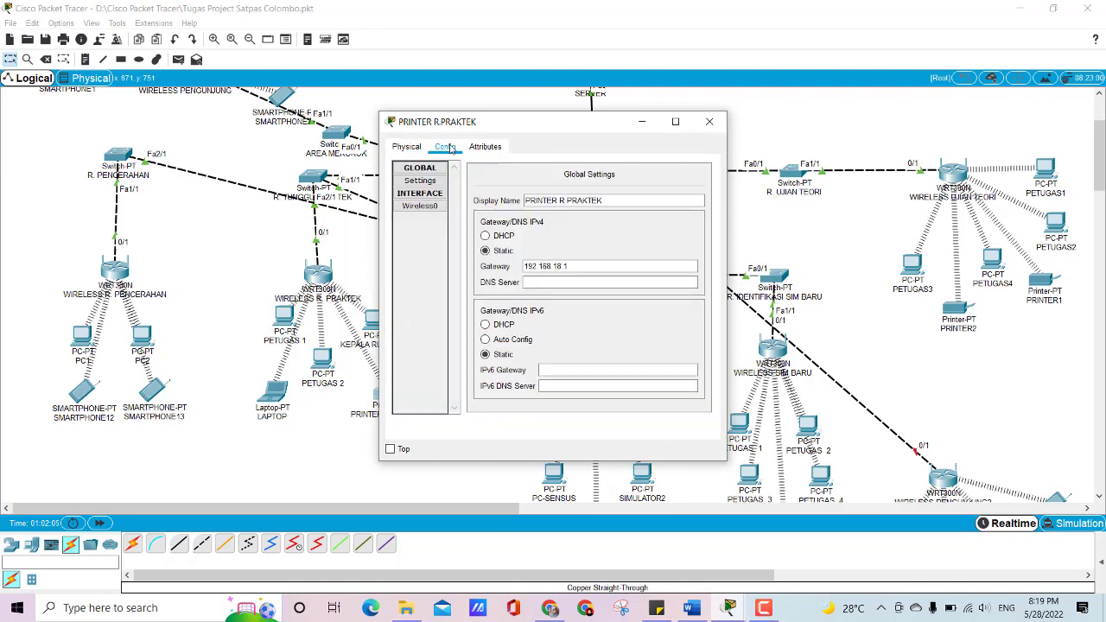
click(438, 181)
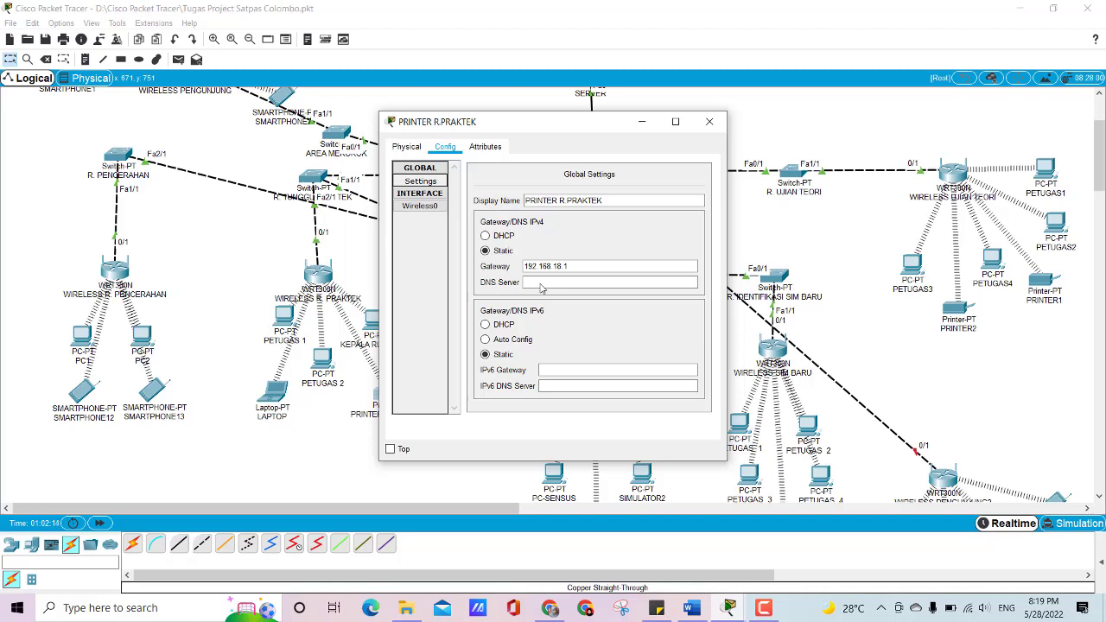
Step: Examine PRINTER R.PRAKTEK's Wireless0 SSID, authentication, encryption and IP settings in a widened window, and close it
click(441, 206)
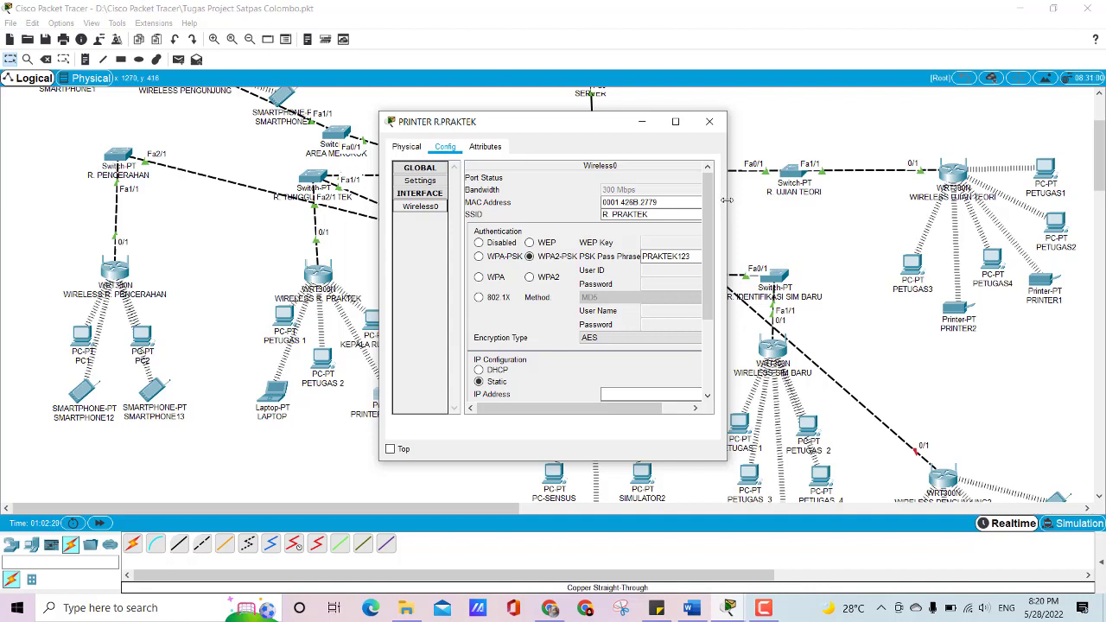
drag(727, 199, 767, 206)
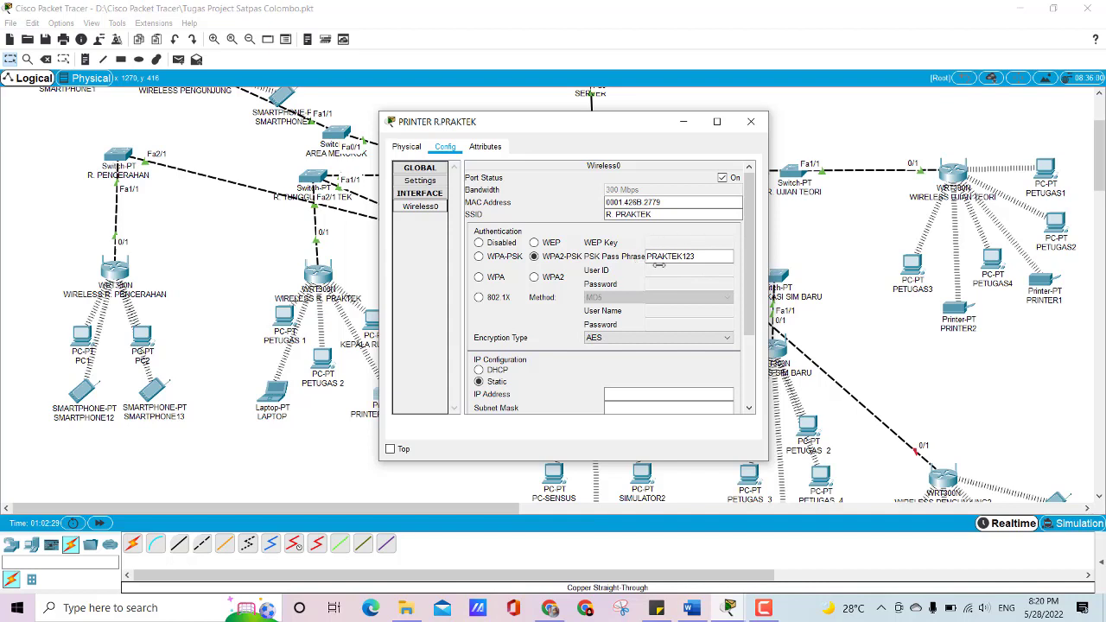
scroll(598, 353, down, 3)
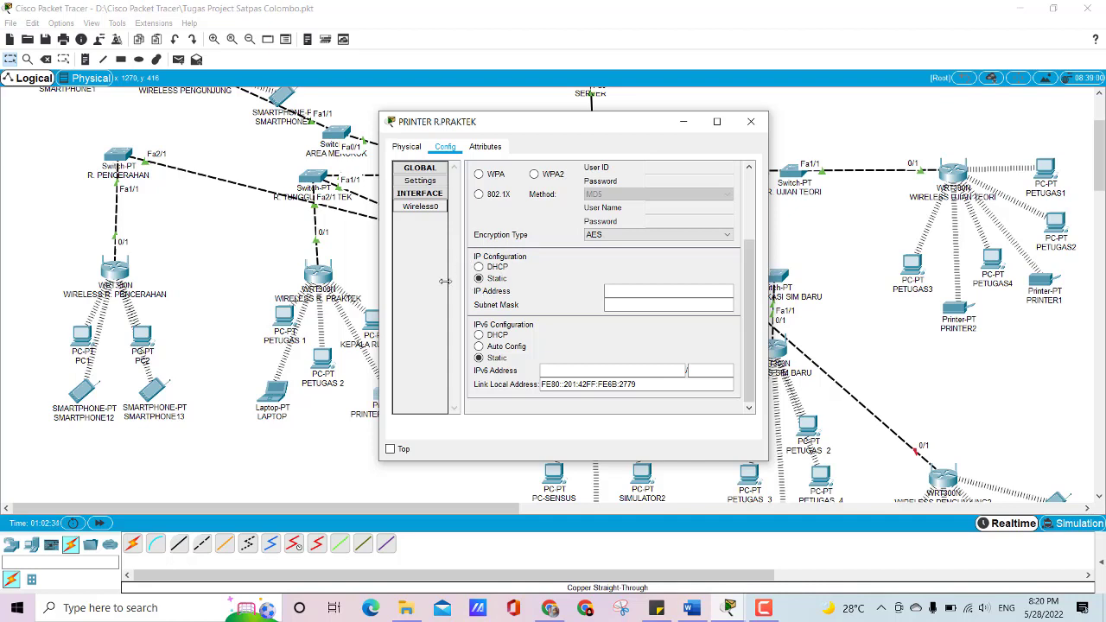
scroll(550, 281, up, 3)
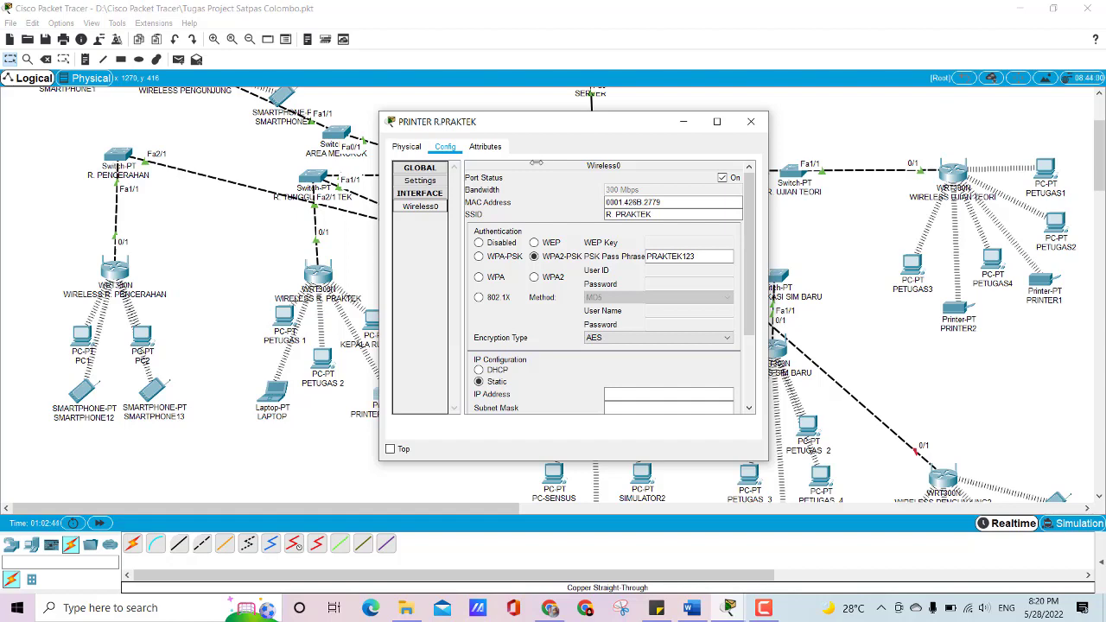
click(751, 122)
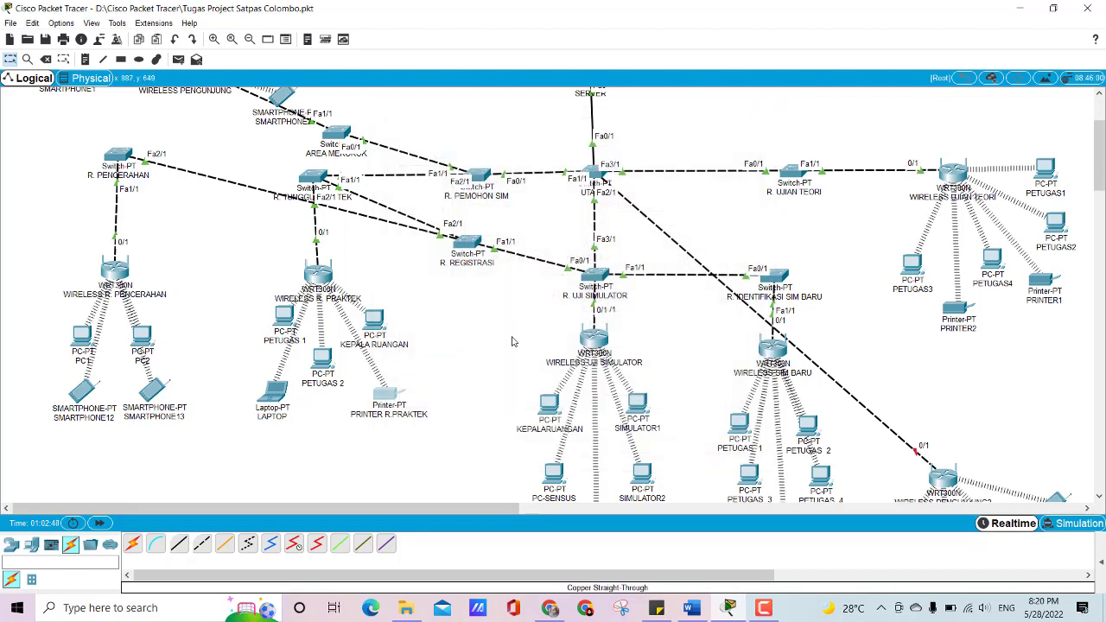
Step: Open the Command Prompt on PC PETUGAS 1 in the R. PRAKTEK group
scroll(441, 337, up, 3)
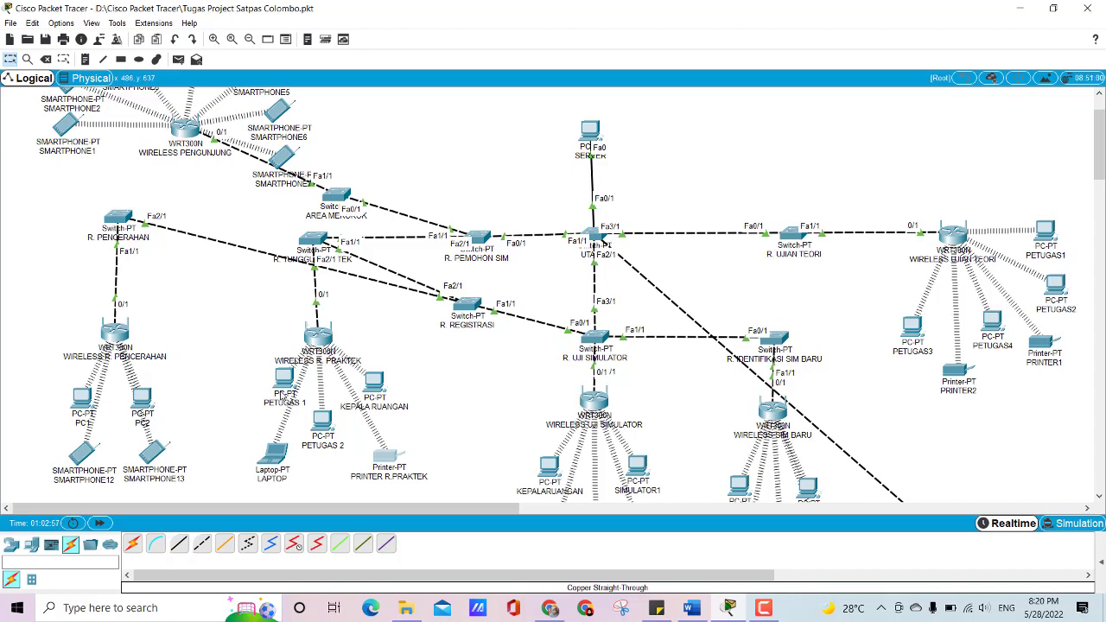
mouse_move(284, 388)
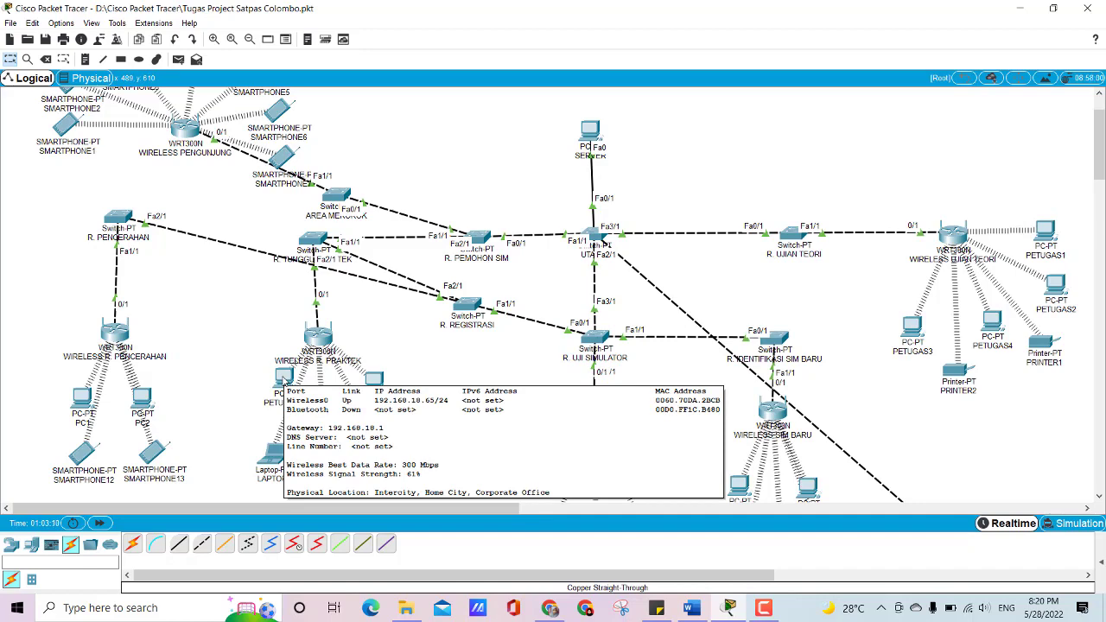
click(286, 379)
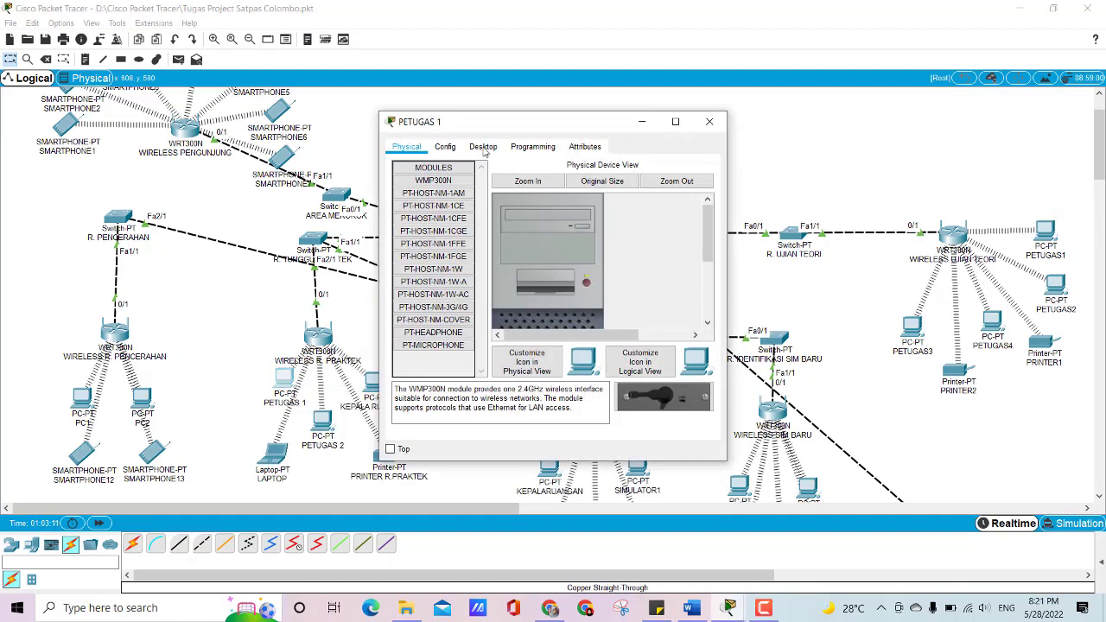
click(483, 146)
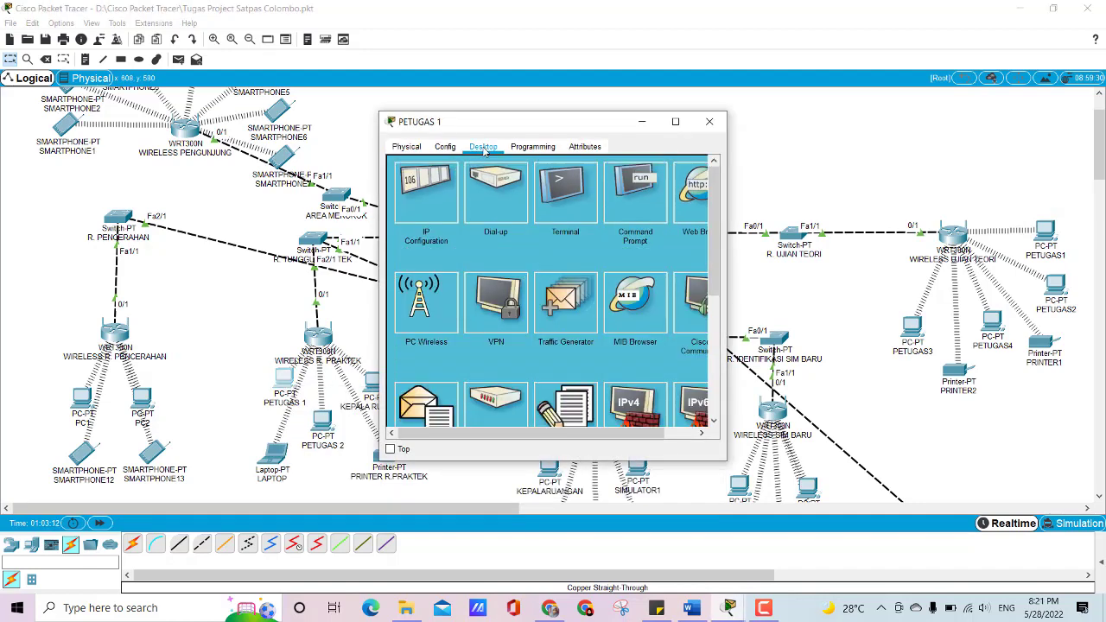
click(640, 203)
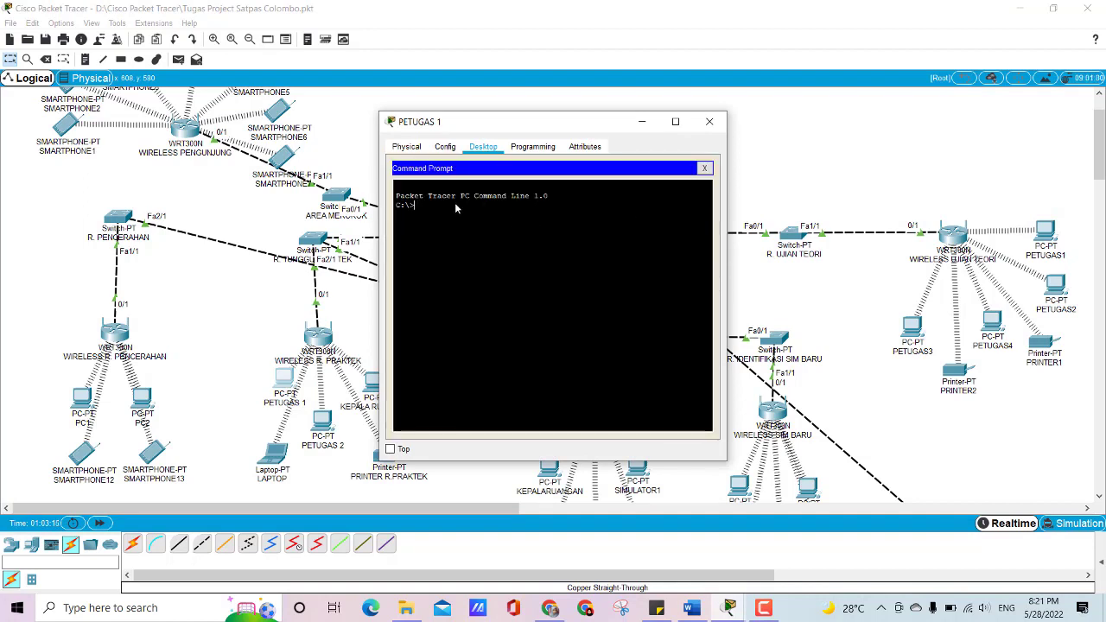
Step: Ping 192.168.18.86 from PETUGAS 1 to test connectivity, and close its window
text(ping)
text(168.18.36)
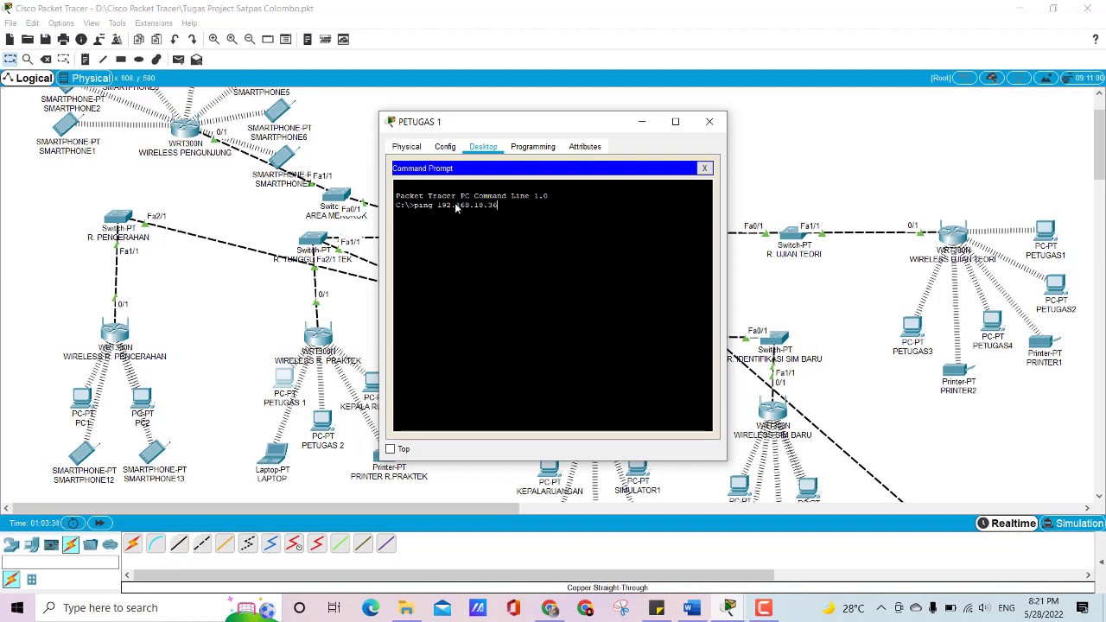
key(BackSpace)
key(BackSpace)
text(8)
key(Return)
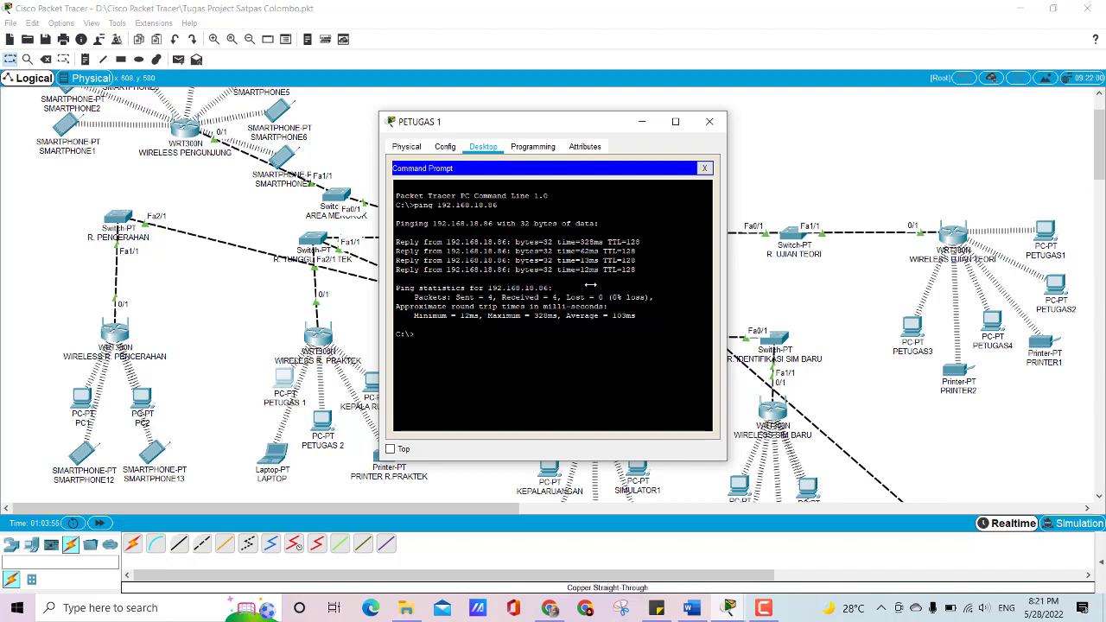
click(710, 124)
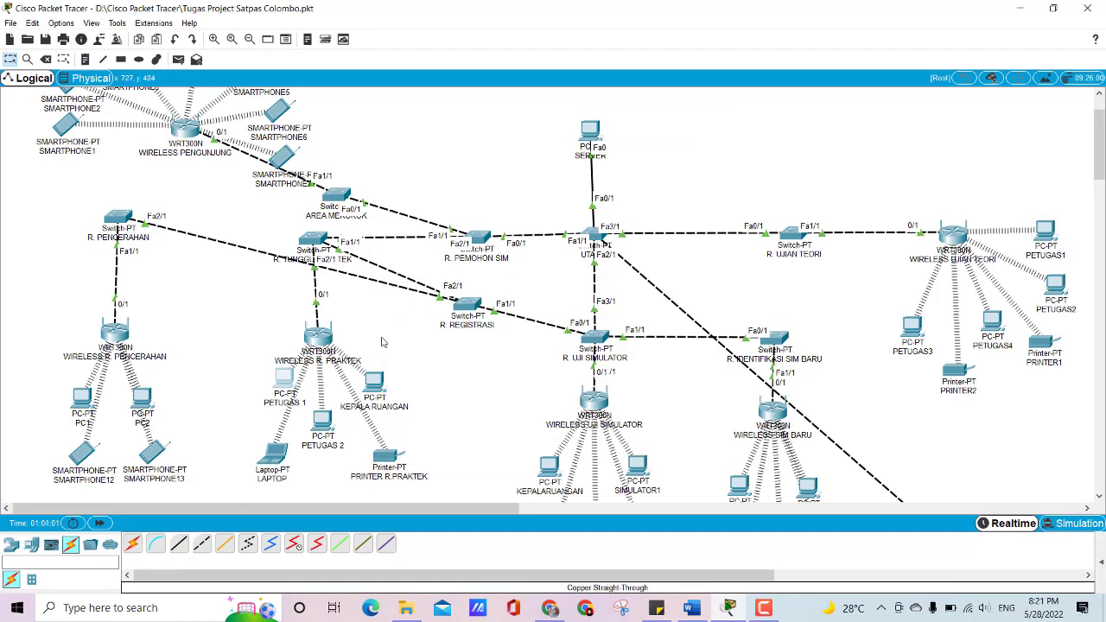
Step: Ping 192.168.18.79 from the Command Prompt of LAPTOP in the R. PRAKTEK group, and close its window
mouse_move(274, 457)
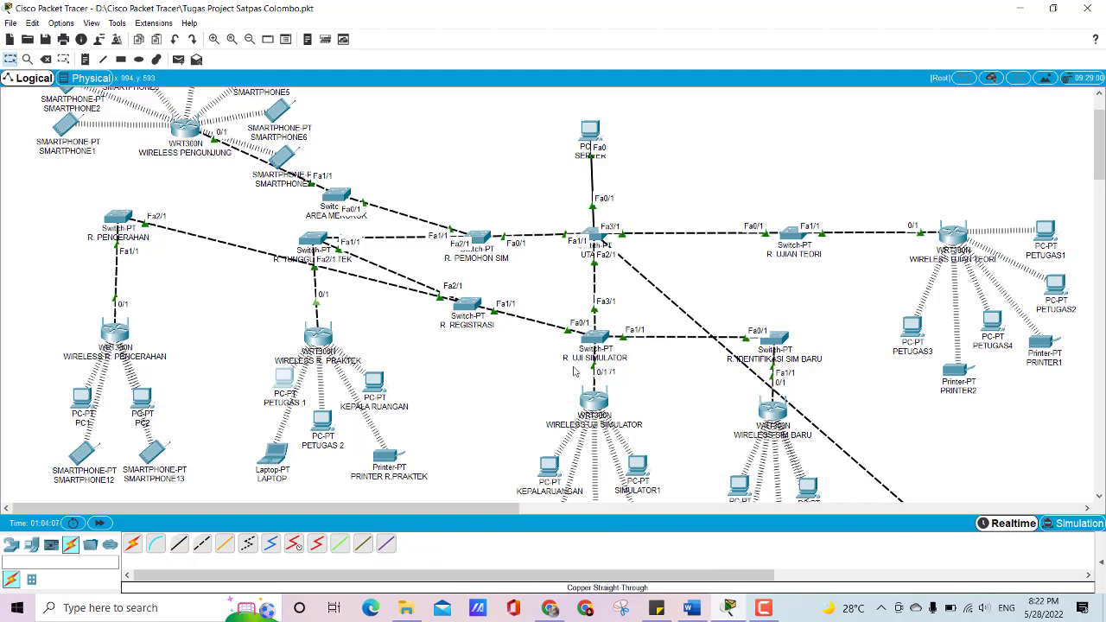
scroll(766, 336, down, 3)
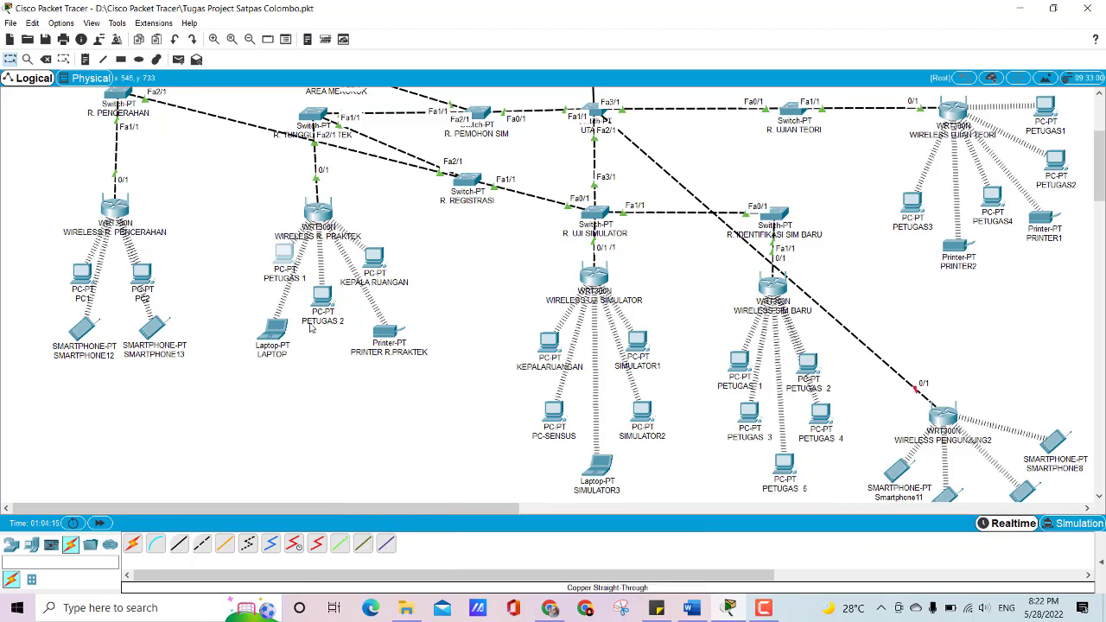
mouse_move(276, 330)
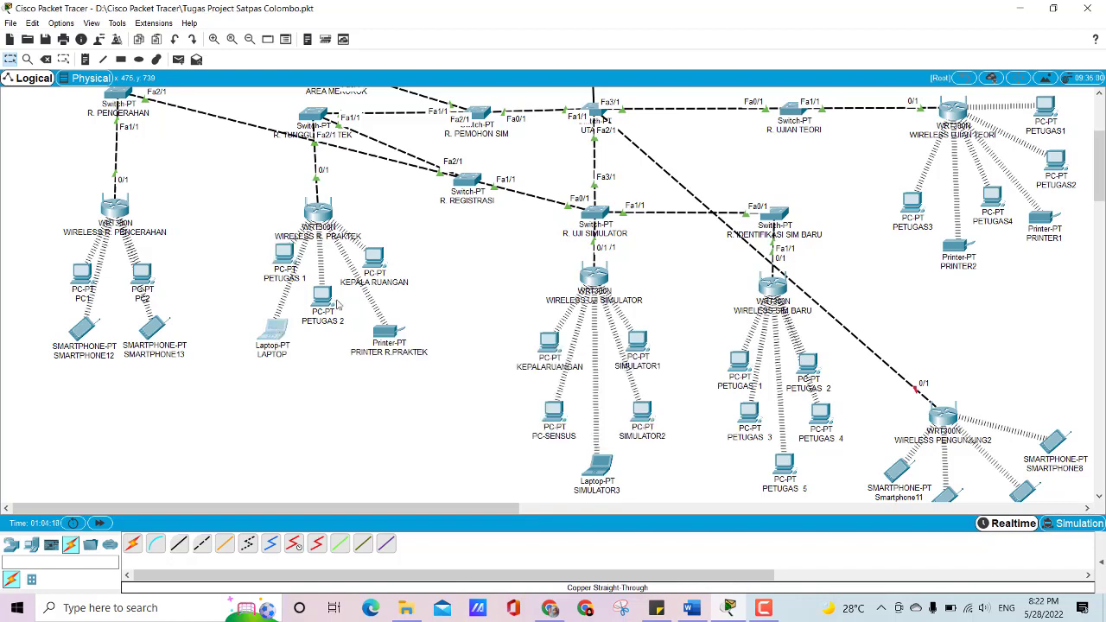
click(274, 330)
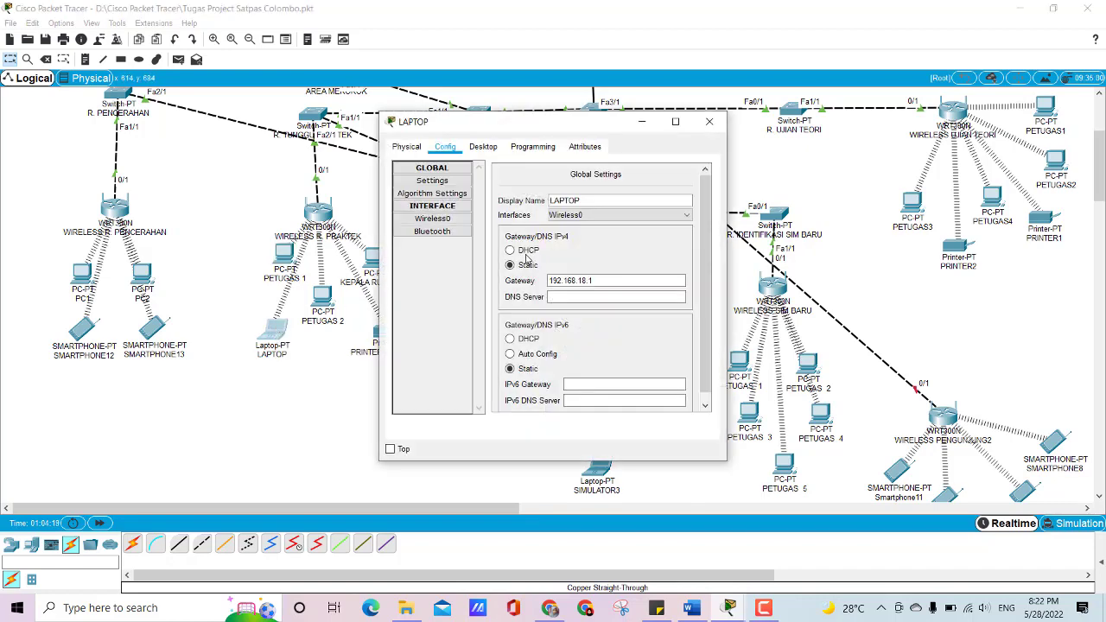
click(486, 149)
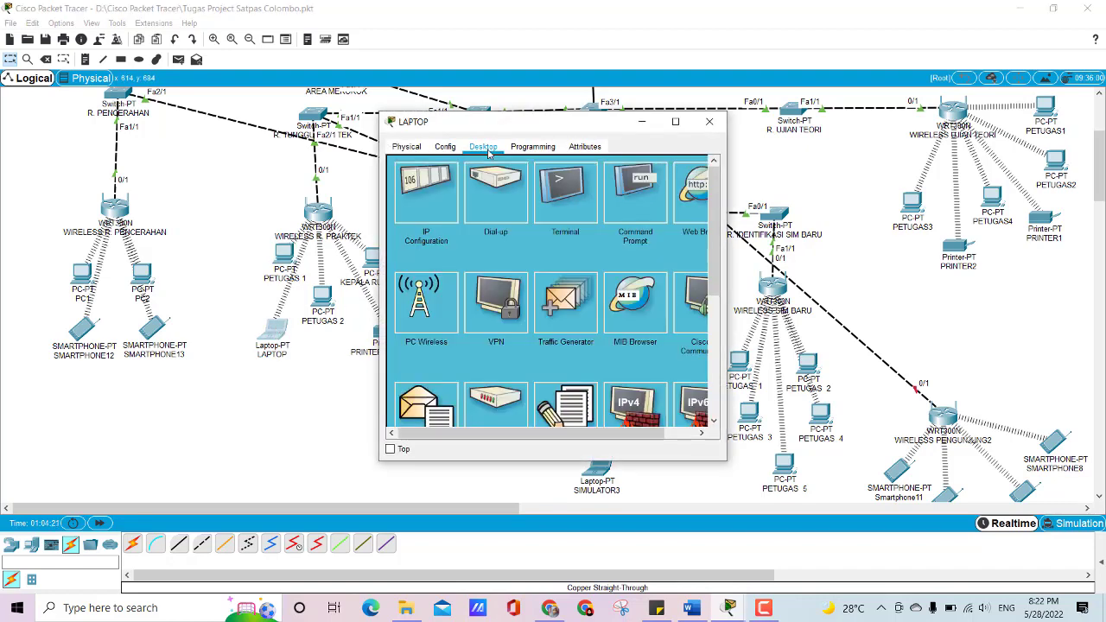
click(640, 205)
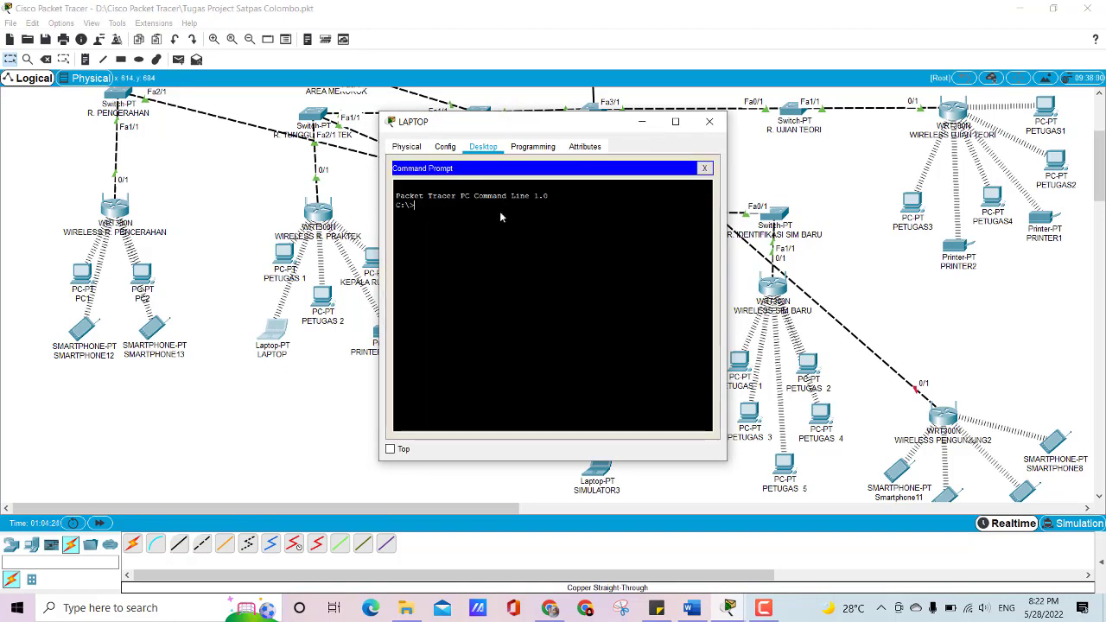
text(ping 192.168.18.79)
key(Return)
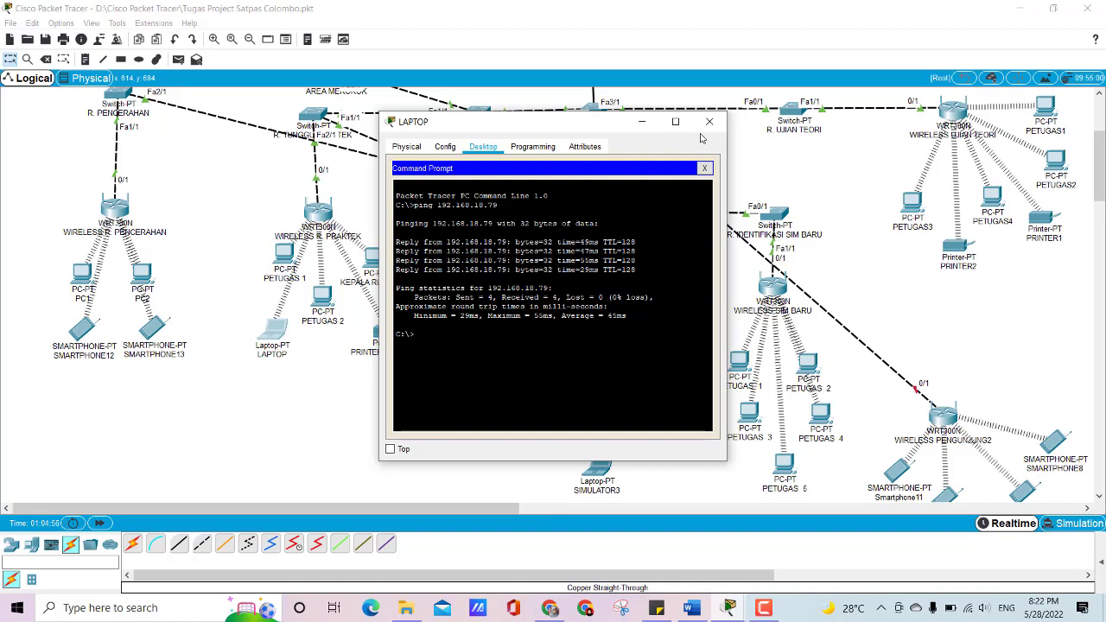
click(708, 123)
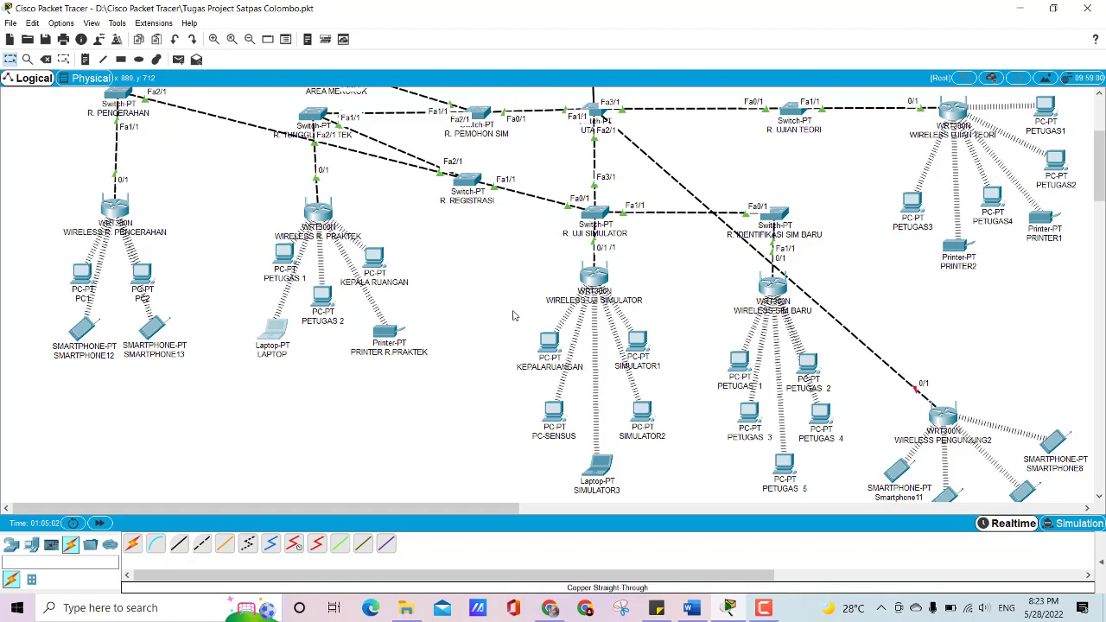
Step: Ping 192.168.18.72 from the Command Prompt of the SERVER PC, and close its window
scroll(533, 302, up, 2)
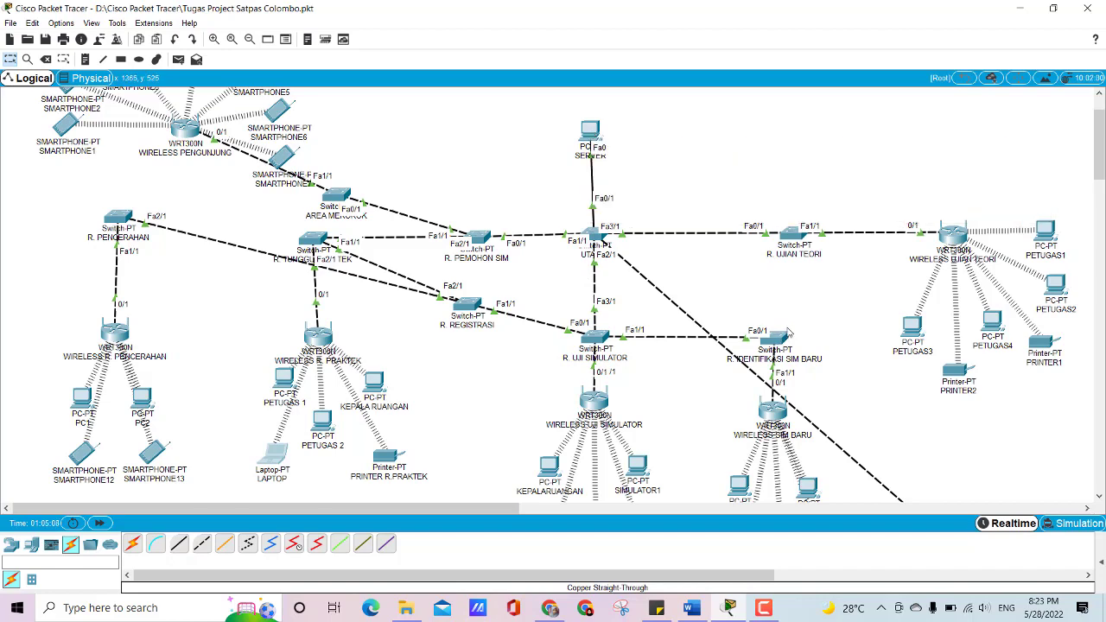
scroll(674, 406, down, 2)
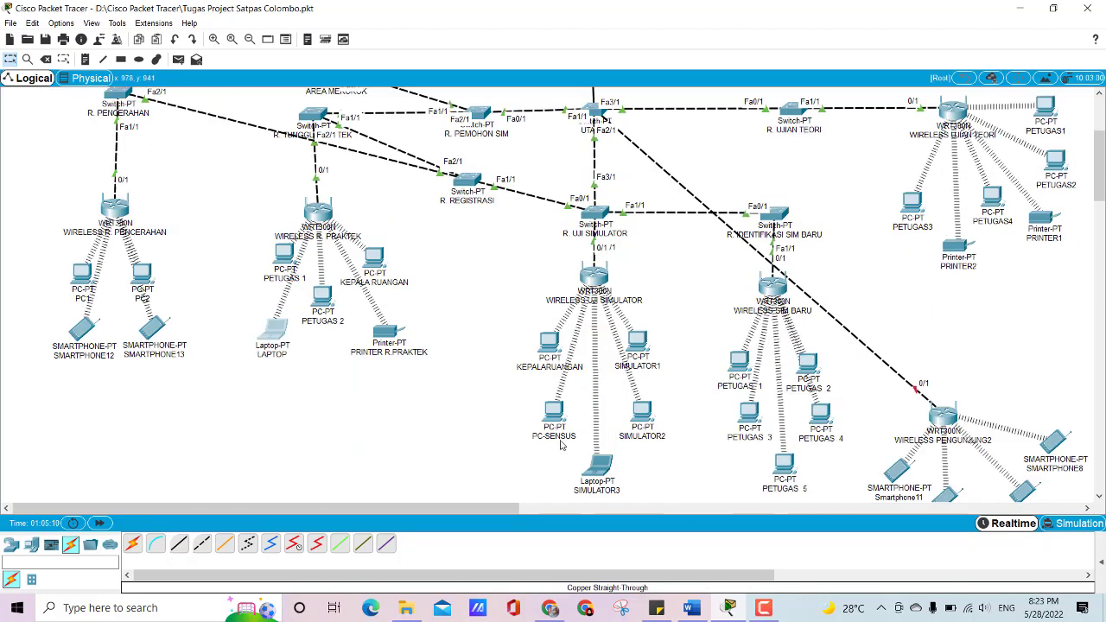
scroll(593, 287, up, 2)
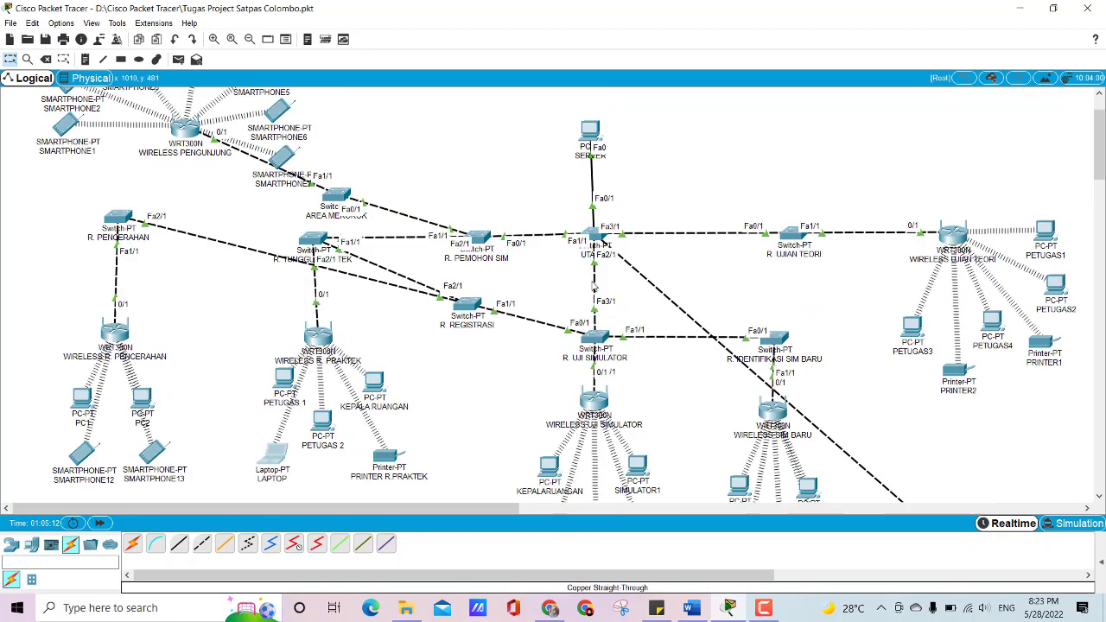
click(590, 131)
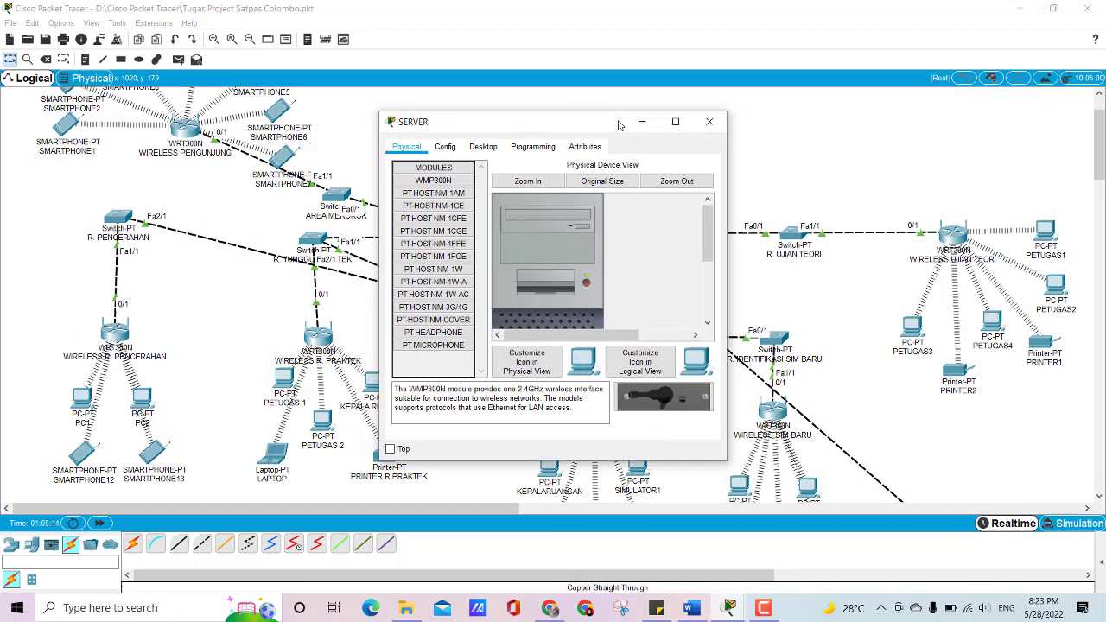
click(489, 148)
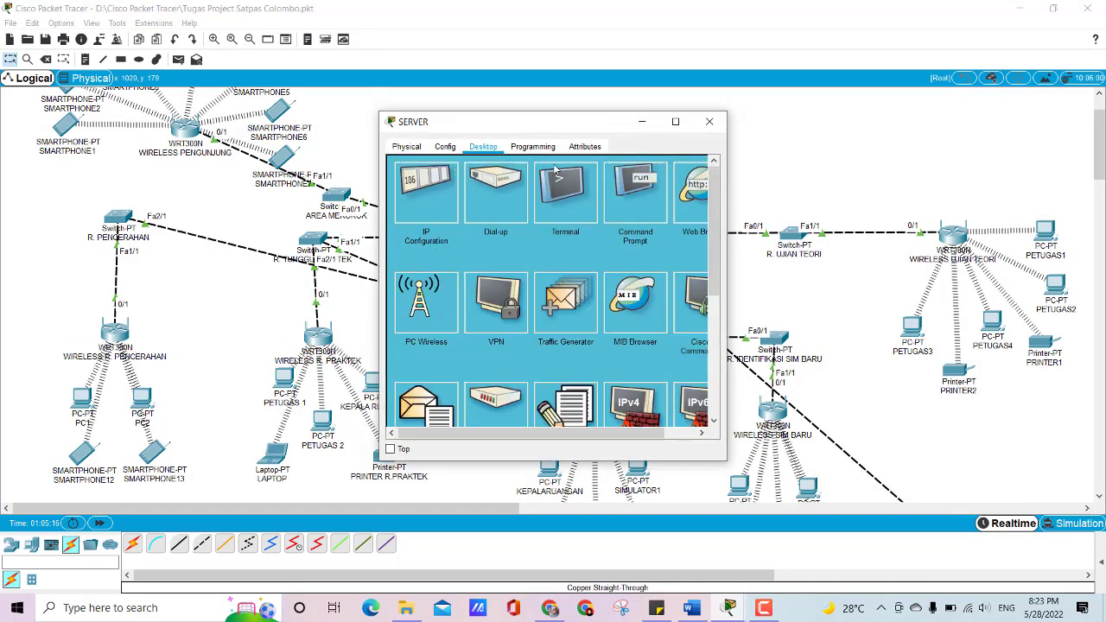
click(635, 203)
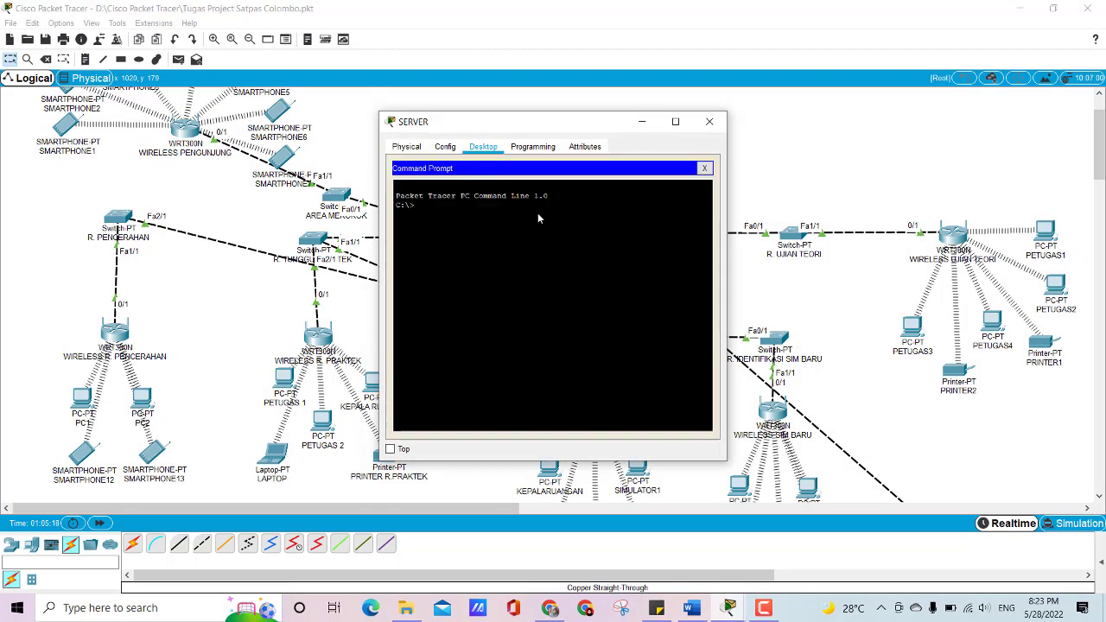
text(ping 192.168.18.72)
key(Return)
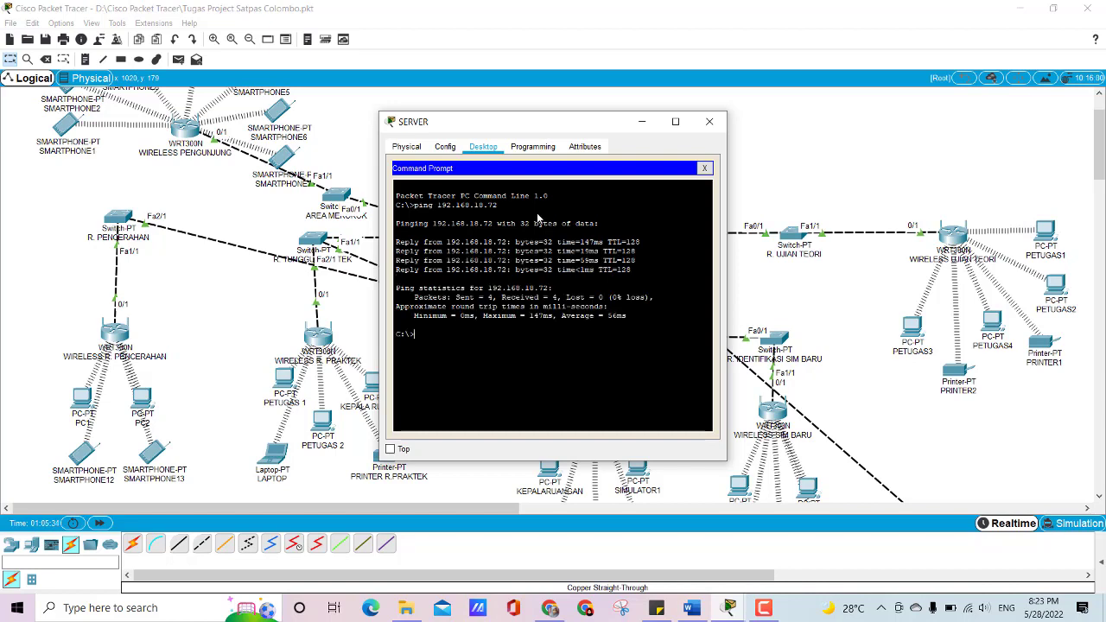
click(712, 123)
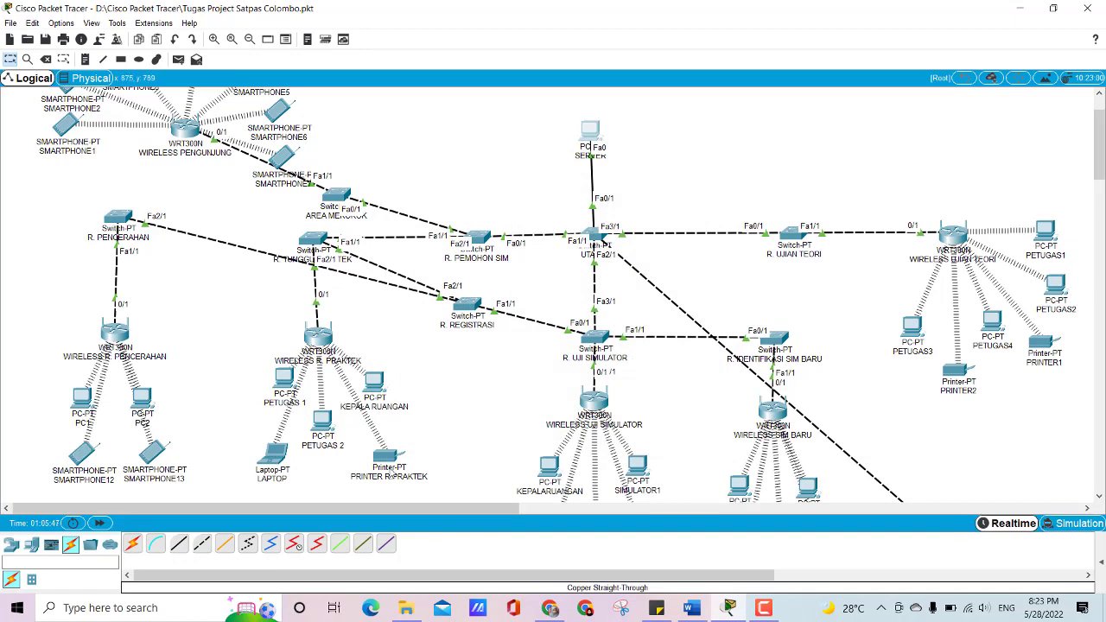
mouse_move(370, 385)
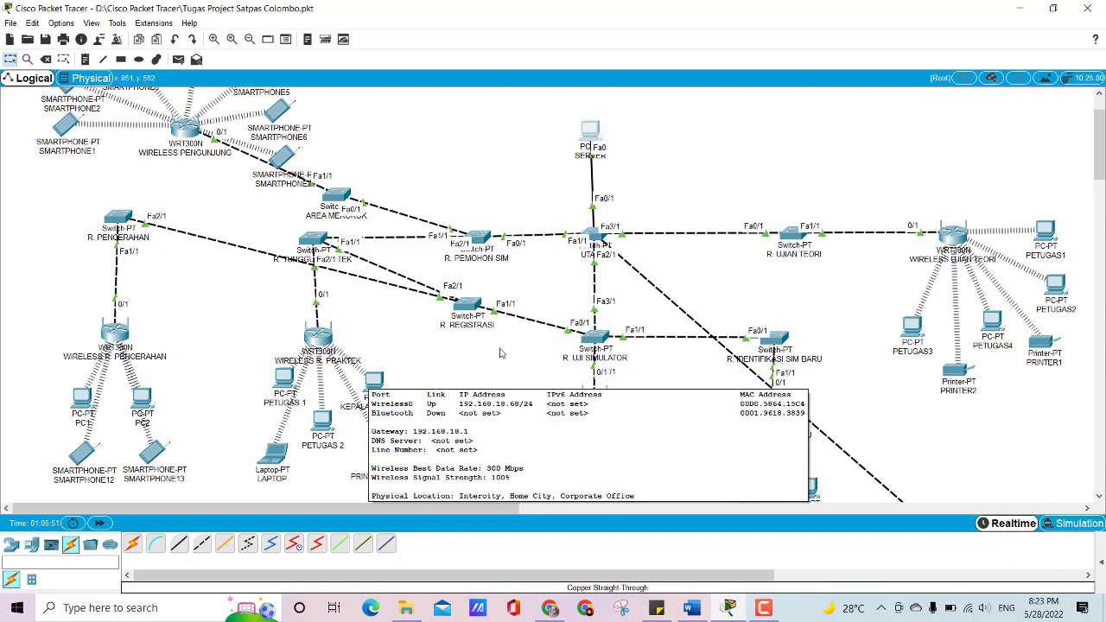
Step: Ping 192.168.18.70 from the Command Prompt of PC KEPALA RUANGAN in the R. PRAKTEK group, and close its window
scroll(637, 401, down, 3)
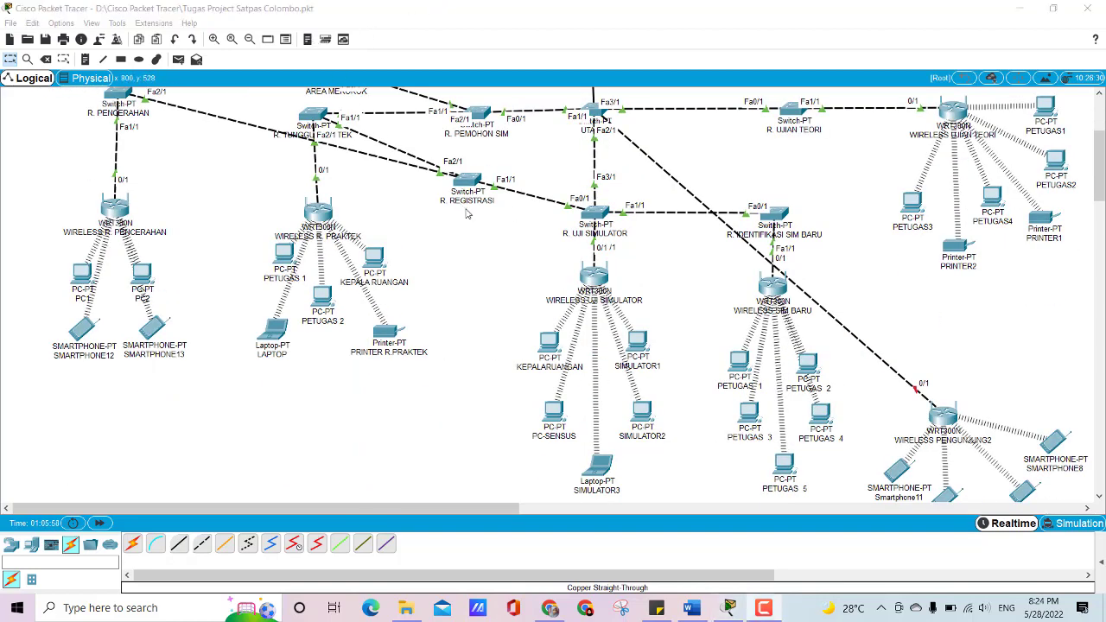
scroll(413, 354, up, 2)
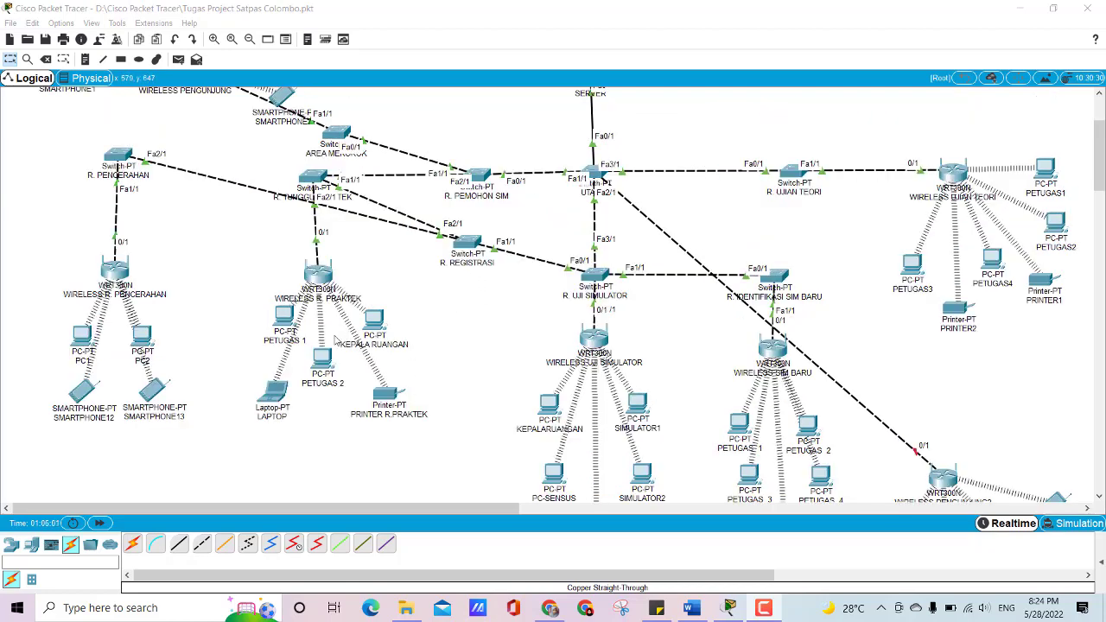
click(378, 320)
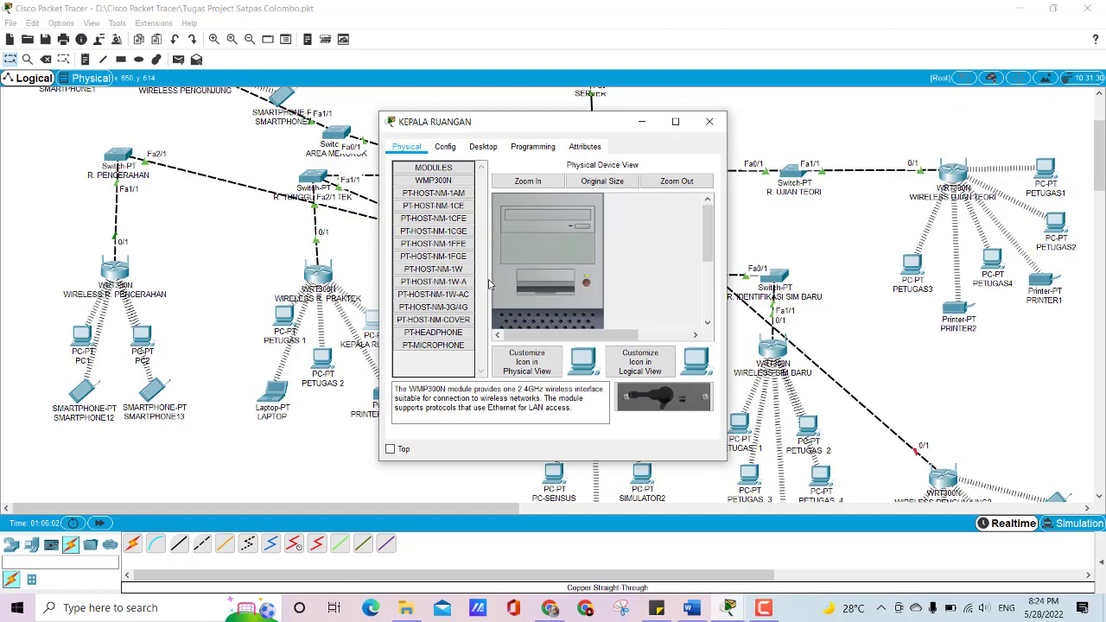
click(497, 149)
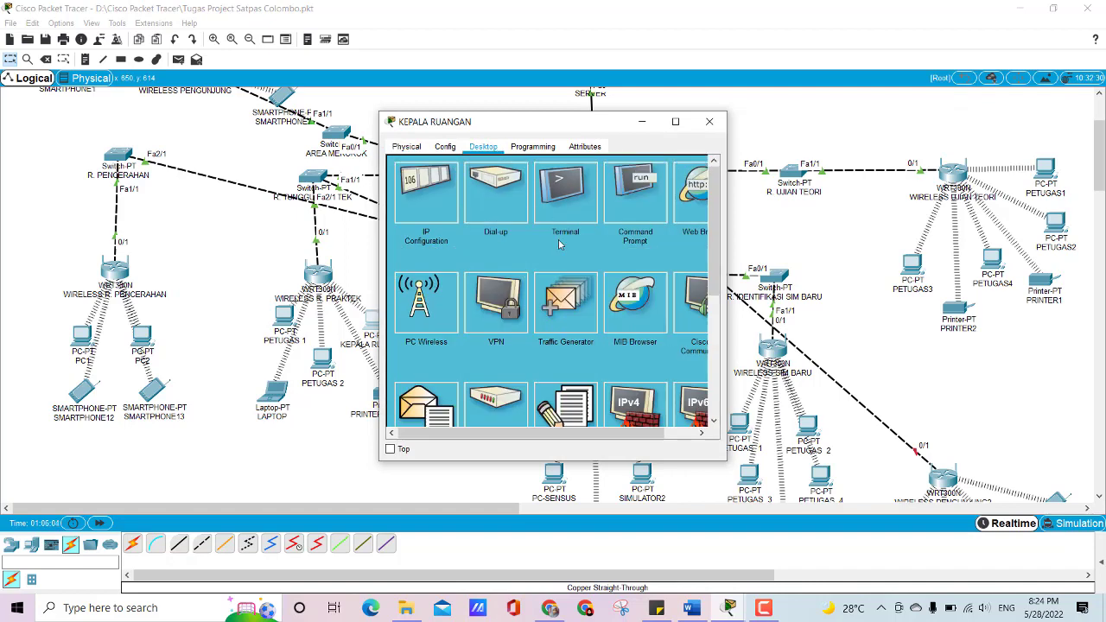
click(639, 200)
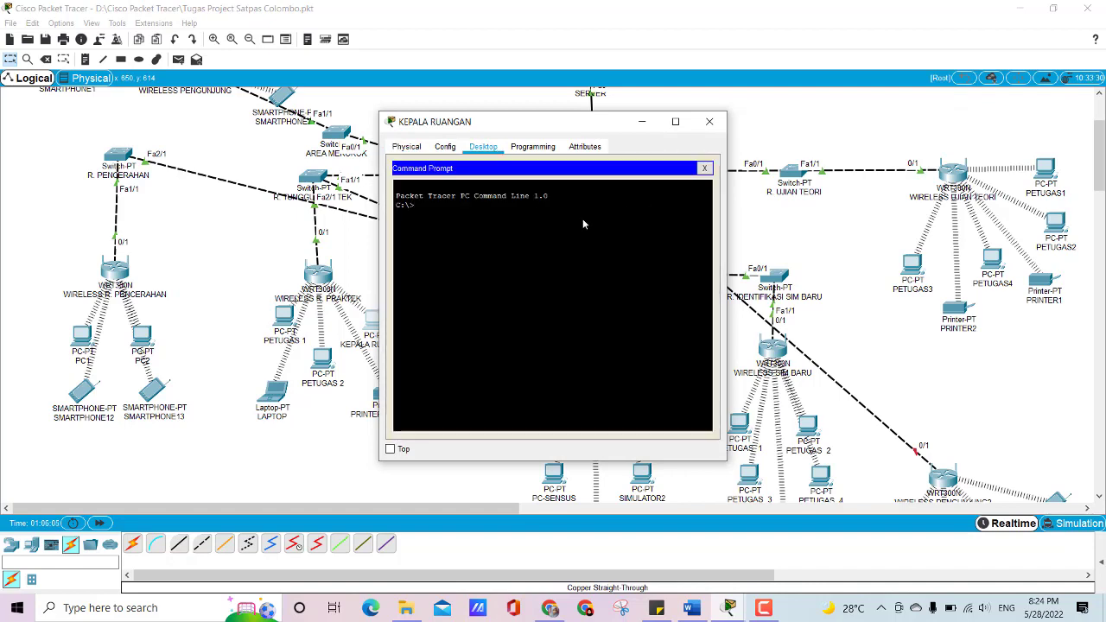
text(ping 192.168.18.70)
key(Return)
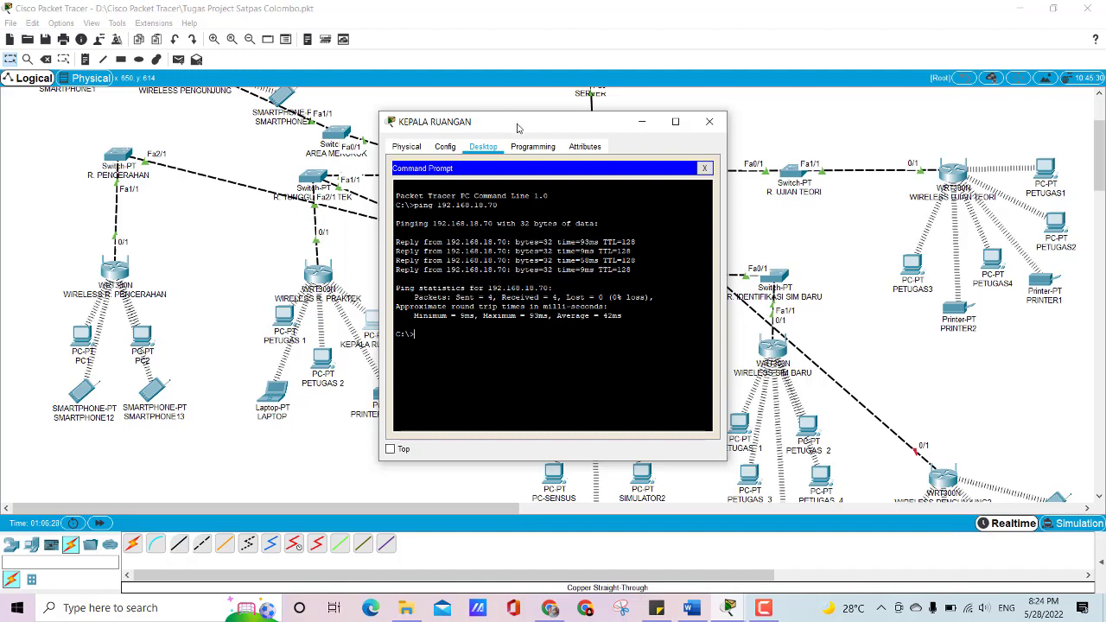
drag(521, 129, 358, 127)
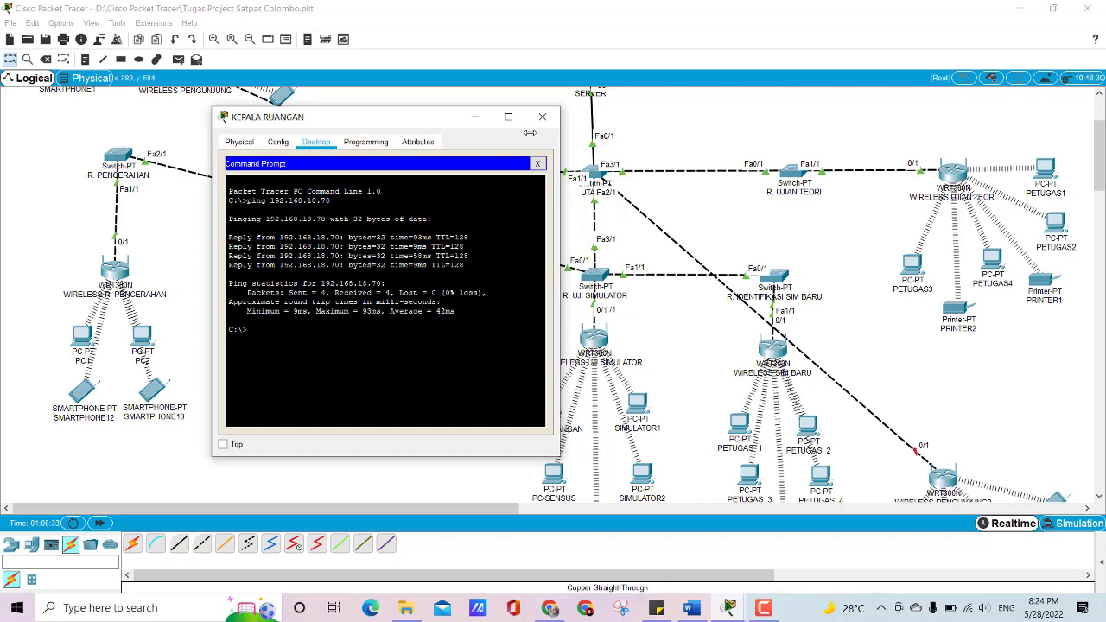
click(542, 117)
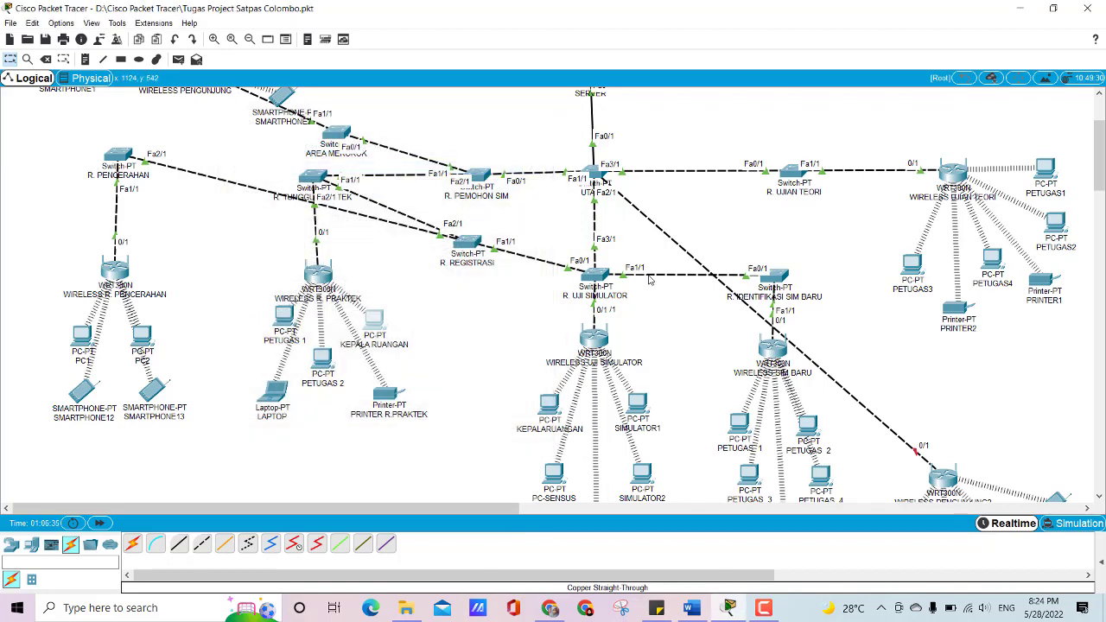